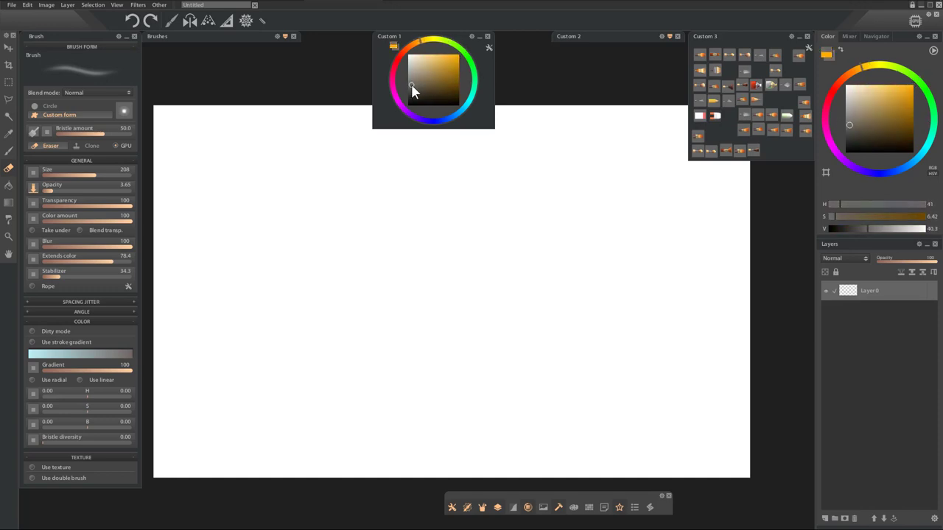
Fill the blank canvas with a dark warm grey
{"action": "key", "text": "g"}
{"action": "left_click", "coordinate": [389, 261]}
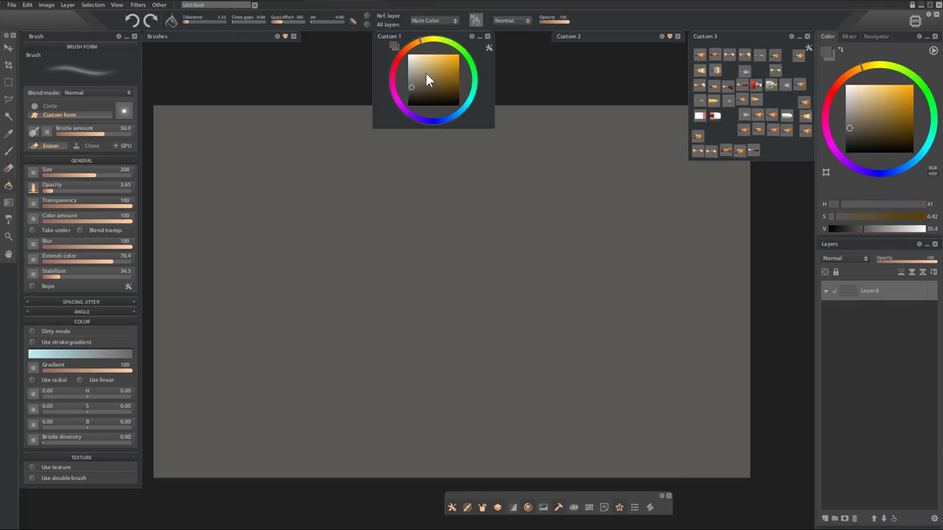
Pick a muted olive green as the paint colour and add a new layer above the grey background
{"action": "left_click_drag", "start_coordinate": [452, 48], "coordinate": [444, 47]}
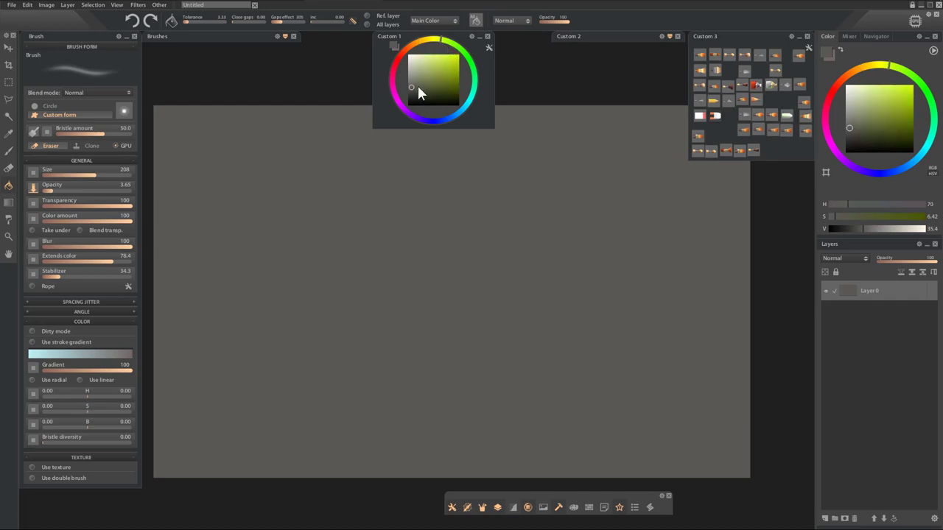
{"action": "left_click_drag", "start_coordinate": [417, 87], "coordinate": [426, 84]}
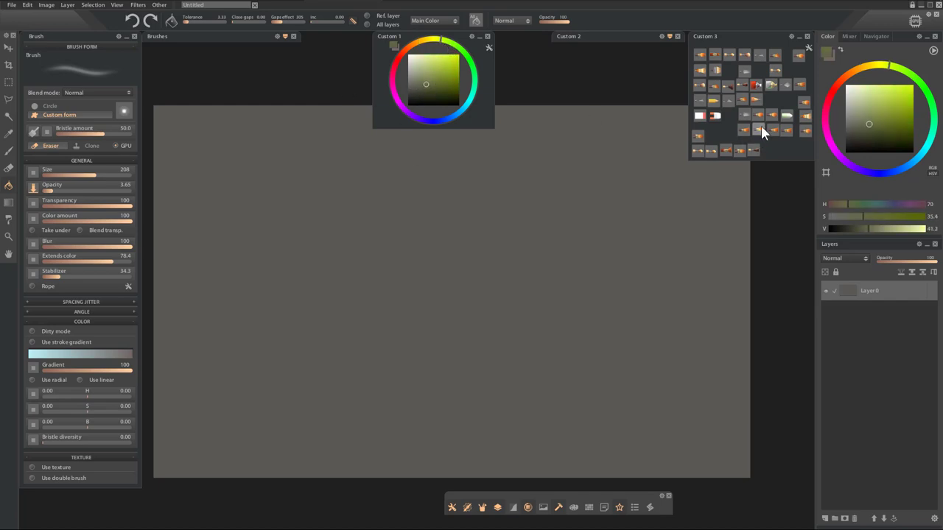
{"action": "key", "text": "Tab"}
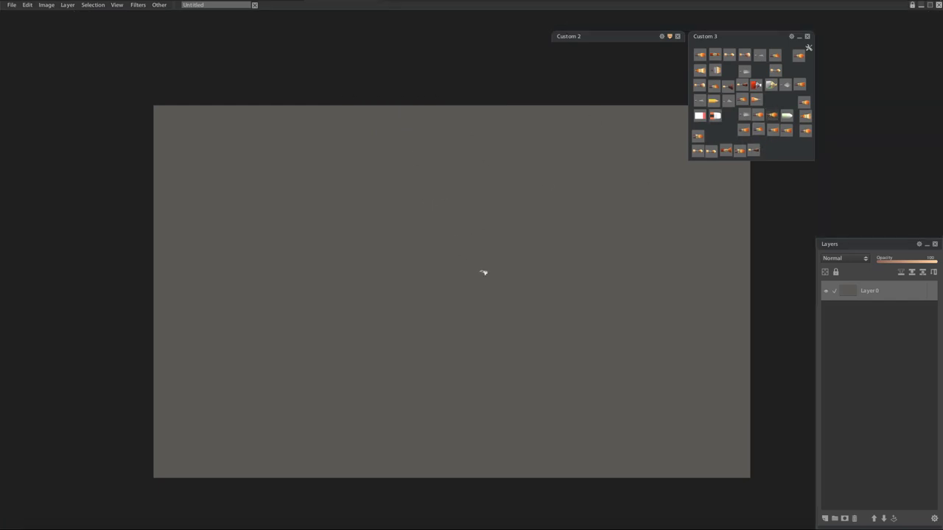
{"action": "left_click_drag", "start_coordinate": [483, 272], "coordinate": [409, 231]}
{"action": "left_click_drag", "start_coordinate": [392, 246], "coordinate": [398, 238]}
{"action": "left_click", "coordinate": [824, 518]}
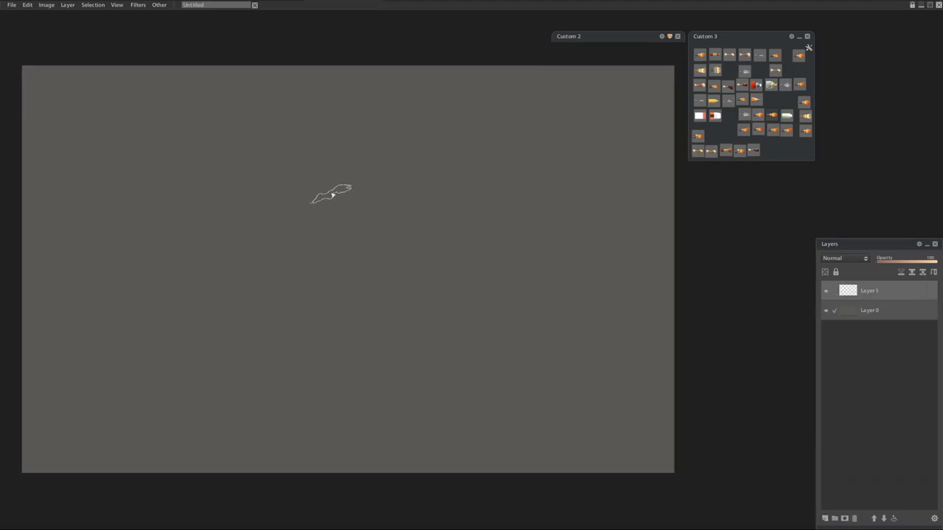
Paint broad vertical olive-green strokes over the left part of the new layer, using a brush hue variation of 27
{"action": "mouse_move", "coordinate": [339, 216]}
{"action": "left_mouse_down"}
{"action": "mouse_move", "coordinate": [326, 190]}
{"action": "mouse_move", "coordinate": [328, 286]}
{"action": "mouse_move", "coordinate": [335, 206]}
{"action": "left_mouse_up"}
{"action": "key", "text": "Tab"}
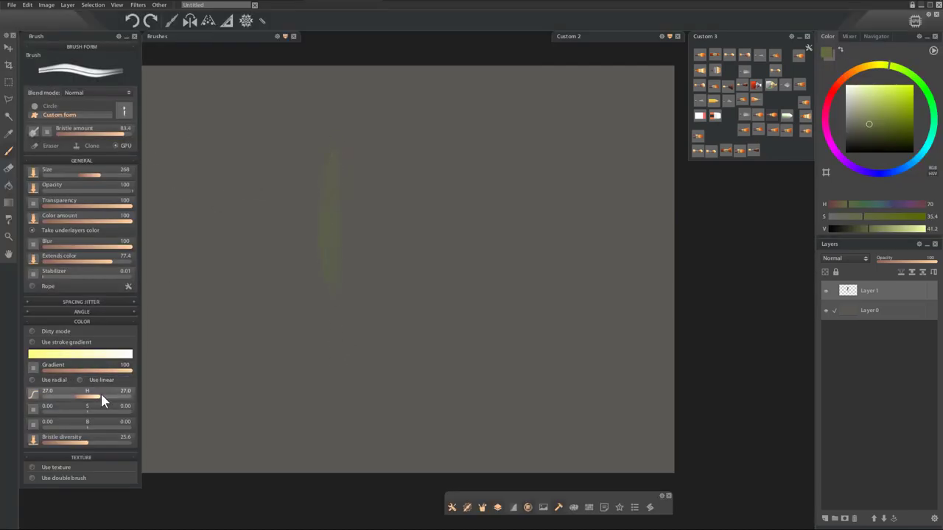
{"action": "key", "text": "Tab"}
{"action": "mouse_move", "coordinate": [138, 115]}
{"action": "left_mouse_down"}
{"action": "mouse_move", "coordinate": [153, 136]}
{"action": "mouse_move", "coordinate": [190, 150]}
{"action": "mouse_move", "coordinate": [227, 133]}
{"action": "mouse_move", "coordinate": [195, 203]}
{"action": "mouse_move", "coordinate": [87, 151]}
{"action": "mouse_move", "coordinate": [107, 229]}
{"action": "mouse_move", "coordinate": [32, 193]}
{"action": "mouse_move", "coordinate": [132, 98]}
{"action": "mouse_move", "coordinate": [211, 94]}
{"action": "mouse_move", "coordinate": [241, 287]}
{"action": "mouse_move", "coordinate": [107, 289]}
{"action": "mouse_move", "coordinate": [233, 297]}
{"action": "mouse_move", "coordinate": [271, 233]}
{"action": "mouse_move", "coordinate": [168, 167]}
{"action": "mouse_move", "coordinate": [242, 250]}
{"action": "left_mouse_up"}
Pick a darker yellowish olive and block in brownish strokes from the lower left of the canvas towards its centre
{"action": "mouse_move", "coordinate": [375, 112]}
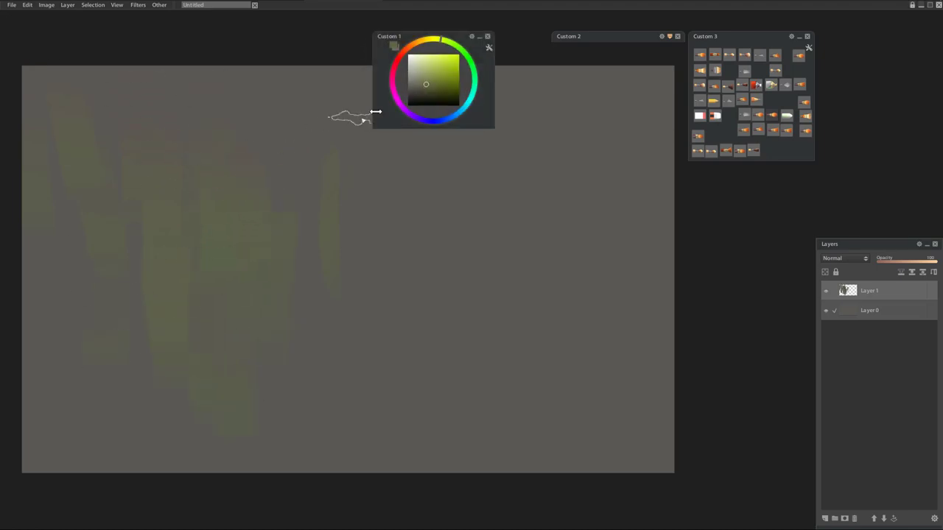
{"action": "left_click", "coordinate": [429, 90]}
{"action": "left_click", "coordinate": [432, 39]}
{"action": "left_click_drag", "start_coordinate": [89, 324], "coordinate": [93, 408]}
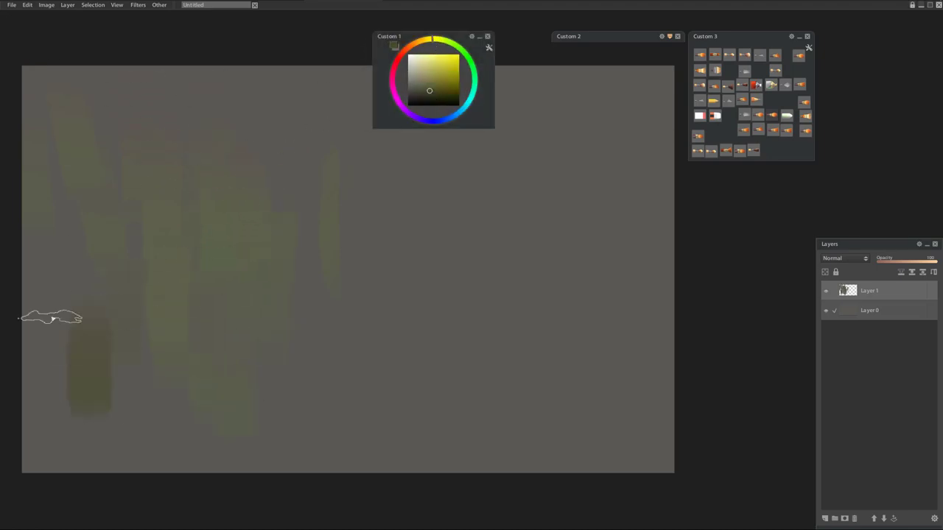
{"action": "left_click_drag", "start_coordinate": [50, 318], "coordinate": [55, 437]}
{"action": "left_click_drag", "start_coordinate": [85, 306], "coordinate": [103, 422]}
{"action": "left_click_drag", "start_coordinate": [138, 269], "coordinate": [154, 438]}
{"action": "mouse_move", "coordinate": [179, 263]}
{"action": "left_mouse_down"}
{"action": "mouse_move", "coordinate": [81, 332]}
{"action": "mouse_move", "coordinate": [203, 406]}
{"action": "mouse_move", "coordinate": [254, 388]}
{"action": "mouse_move", "coordinate": [275, 337]}
{"action": "mouse_move", "coordinate": [364, 400]}
{"action": "mouse_move", "coordinate": [167, 381]}
{"action": "mouse_move", "coordinate": [384, 387]}
{"action": "mouse_move", "coordinate": [435, 227]}
{"action": "mouse_move", "coordinate": [456, 228]}
{"action": "mouse_move", "coordinate": [453, 157]}
{"action": "mouse_move", "coordinate": [473, 172]}
{"action": "mouse_move", "coordinate": [479, 342]}
{"action": "mouse_move", "coordinate": [496, 374]}
{"action": "mouse_move", "coordinate": [487, 370]}
{"action": "mouse_move", "coordinate": [508, 379]}
{"action": "mouse_move", "coordinate": [490, 391]}
{"action": "mouse_move", "coordinate": [492, 380]}
{"action": "mouse_move", "coordinate": [585, 380]}
{"action": "mouse_move", "coordinate": [531, 383]}
{"action": "mouse_move", "coordinate": [578, 393]}
{"action": "mouse_move", "coordinate": [643, 356]}
{"action": "mouse_move", "coordinate": [594, 345]}
{"action": "mouse_move", "coordinate": [511, 371]}
{"action": "mouse_move", "coordinate": [604, 288]}
{"action": "mouse_move", "coordinate": [572, 339]}
{"action": "mouse_move", "coordinate": [612, 246]}
{"action": "mouse_move", "coordinate": [511, 358]}
{"action": "mouse_move", "coordinate": [527, 287]}
{"action": "mouse_move", "coordinate": [501, 316]}
{"action": "mouse_move", "coordinate": [508, 246]}
{"action": "mouse_move", "coordinate": [564, 312]}
{"action": "mouse_move", "coordinate": [592, 294]}
{"action": "mouse_move", "coordinate": [585, 380]}
{"action": "mouse_move", "coordinate": [460, 313]}
{"action": "mouse_move", "coordinate": [447, 200]}
{"action": "mouse_move", "coordinate": [405, 341]}
{"action": "mouse_move", "coordinate": [399, 282]}
{"action": "mouse_move", "coordinate": [333, 297]}
{"action": "mouse_move", "coordinate": [255, 227]}
{"action": "mouse_move", "coordinate": [295, 276]}
{"action": "mouse_move", "coordinate": [328, 67]}
{"action": "mouse_move", "coordinate": [339, 159]}
{"action": "mouse_move", "coordinate": [257, 132]}
{"action": "left_mouse_up"}
Sample a colour from the painting and brush darker green shapes over the upper left, left side and lower ground
{"action": "left_click", "coordinate": [300, 401], "text": "alt"}
{"action": "left_click_drag", "start_coordinate": [44, 57], "coordinate": [55, 195]}
{"action": "left_click_drag", "start_coordinate": [92, 50], "coordinate": [136, 225]}
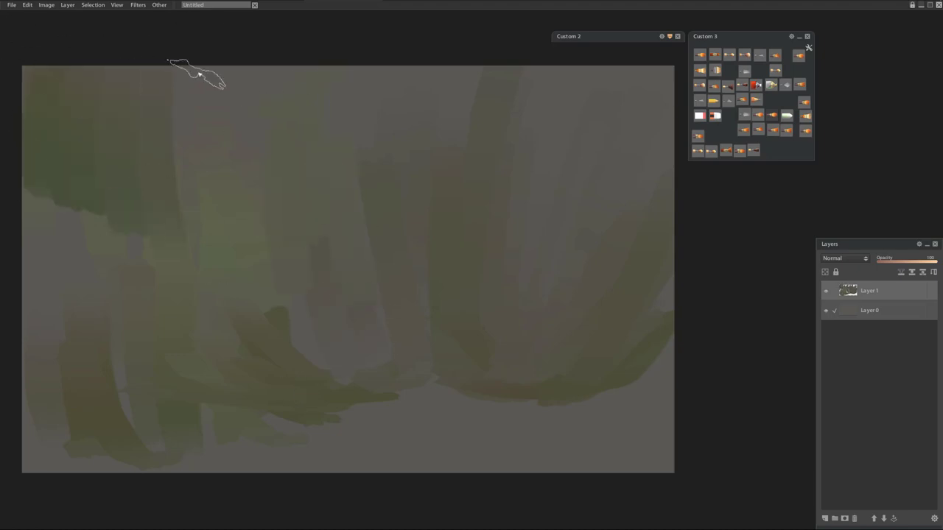
{"action": "left_click_drag", "start_coordinate": [197, 73], "coordinate": [224, 251]}
{"action": "mouse_move", "coordinate": [66, 212]}
{"action": "left_mouse_down"}
{"action": "mouse_move", "coordinate": [93, 395]}
{"action": "mouse_move", "coordinate": [169, 491]}
{"action": "left_mouse_up"}
{"action": "mouse_move", "coordinate": [36, 389]}
{"action": "left_mouse_down"}
{"action": "mouse_move", "coordinate": [219, 472]}
{"action": "mouse_move", "coordinate": [406, 425]}
{"action": "mouse_move", "coordinate": [600, 429]}
{"action": "mouse_move", "coordinate": [549, 457]}
{"action": "left_mouse_up"}
Enlarge the brush, shift the hue to orange-brown and paint earthy strokes across the foreground
{"action": "key", "text": "bracketright"}
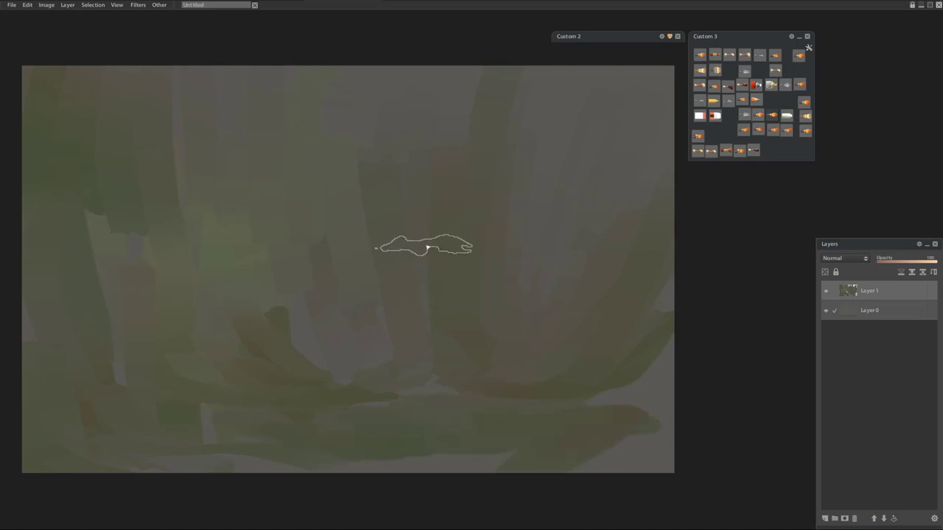
{"action": "mouse_move", "coordinate": [432, 94]}
{"action": "left_click", "coordinate": [425, 39]}
{"action": "mouse_move", "coordinate": [362, 396]}
{"action": "left_mouse_down"}
{"action": "mouse_move", "coordinate": [281, 439]}
{"action": "mouse_move", "coordinate": [383, 460]}
{"action": "mouse_move", "coordinate": [572, 467]}
{"action": "mouse_move", "coordinate": [556, 437]}
{"action": "mouse_move", "coordinate": [506, 416]}
{"action": "mouse_move", "coordinate": [663, 372]}
{"action": "mouse_move", "coordinate": [660, 397]}
{"action": "mouse_move", "coordinate": [627, 429]}
{"action": "mouse_move", "coordinate": [491, 439]}
{"action": "mouse_move", "coordinate": [466, 419]}
{"action": "mouse_move", "coordinate": [105, 452]}
{"action": "left_mouse_up"}
{"action": "mouse_move", "coordinate": [112, 416]}
{"action": "left_mouse_down"}
{"action": "mouse_move", "coordinate": [131, 270]}
{"action": "mouse_move", "coordinate": [26, 355]}
{"action": "mouse_move", "coordinate": [50, 415]}
{"action": "mouse_move", "coordinate": [196, 414]}
{"action": "left_mouse_up"}
Switch to the low feature dirty brush and paint brown masses on the left side, right slope and upper middle
{"action": "left_click", "coordinate": [753, 151]}
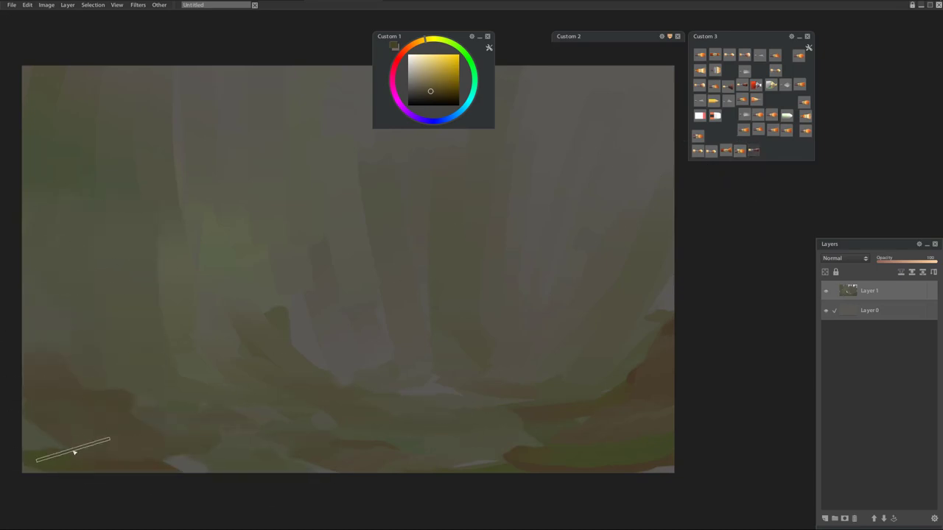
{"action": "mouse_move", "coordinate": [74, 448]}
{"action": "left_mouse_down"}
{"action": "mouse_move", "coordinate": [54, 384]}
{"action": "mouse_move", "coordinate": [101, 443]}
{"action": "mouse_move", "coordinate": [118, 377]}
{"action": "left_mouse_up"}
{"action": "key", "text": "Tab"}
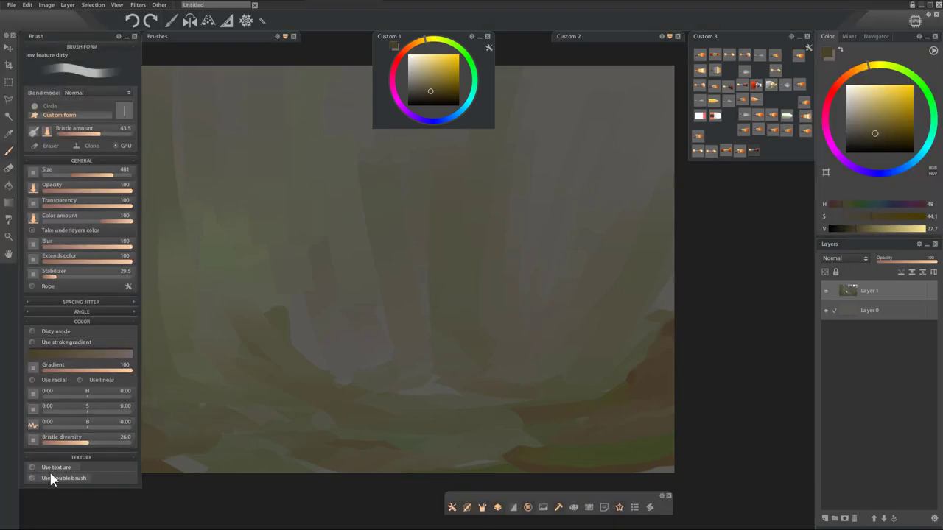
{"action": "key", "text": "Tab"}
{"action": "mouse_move", "coordinate": [128, 161]}
{"action": "left_mouse_down"}
{"action": "mouse_move", "coordinate": [167, 414]}
{"action": "mouse_move", "coordinate": [339, 457]}
{"action": "mouse_move", "coordinate": [523, 458]}
{"action": "mouse_move", "coordinate": [665, 331]}
{"action": "mouse_move", "coordinate": [627, 383]}
{"action": "left_mouse_up"}
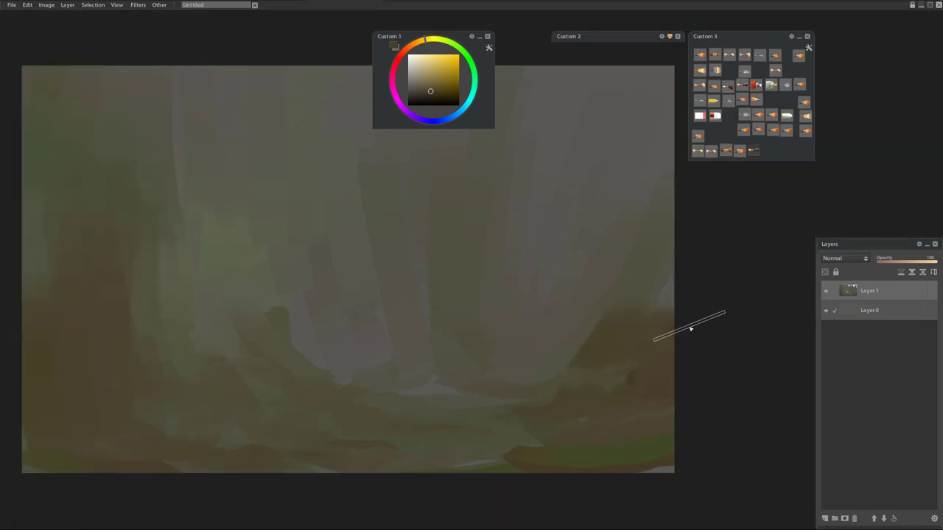
{"action": "mouse_move", "coordinate": [689, 327]}
{"action": "left_mouse_down"}
{"action": "mouse_move", "coordinate": [601, 408]}
{"action": "mouse_move", "coordinate": [582, 388]}
{"action": "mouse_move", "coordinate": [639, 361]}
{"action": "mouse_move", "coordinate": [597, 374]}
{"action": "mouse_move", "coordinate": [671, 298]}
{"action": "mouse_move", "coordinate": [672, 251]}
{"action": "mouse_move", "coordinate": [511, 383]}
{"action": "mouse_move", "coordinate": [474, 371]}
{"action": "left_mouse_up"}
{"action": "left_click_drag", "start_coordinate": [306, 85], "coordinate": [295, 203]}
Sample a muted brown-grey from the centre and blend it over the upper right background
{"action": "left_click", "coordinate": [488, 251], "text": "alt"}
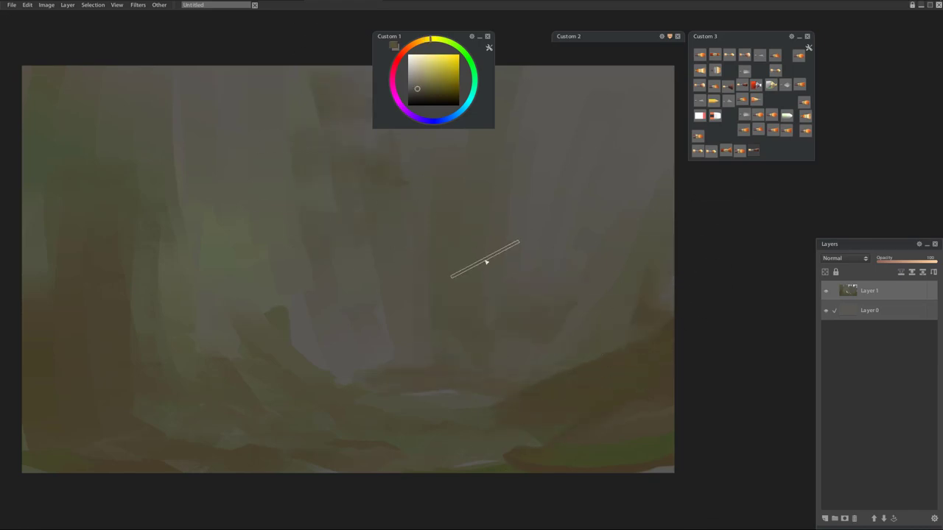
{"action": "mouse_move", "coordinate": [518, 199]}
{"action": "left_mouse_down"}
{"action": "mouse_move", "coordinate": [546, 241]}
{"action": "mouse_move", "coordinate": [574, 131]}
{"action": "left_mouse_up"}
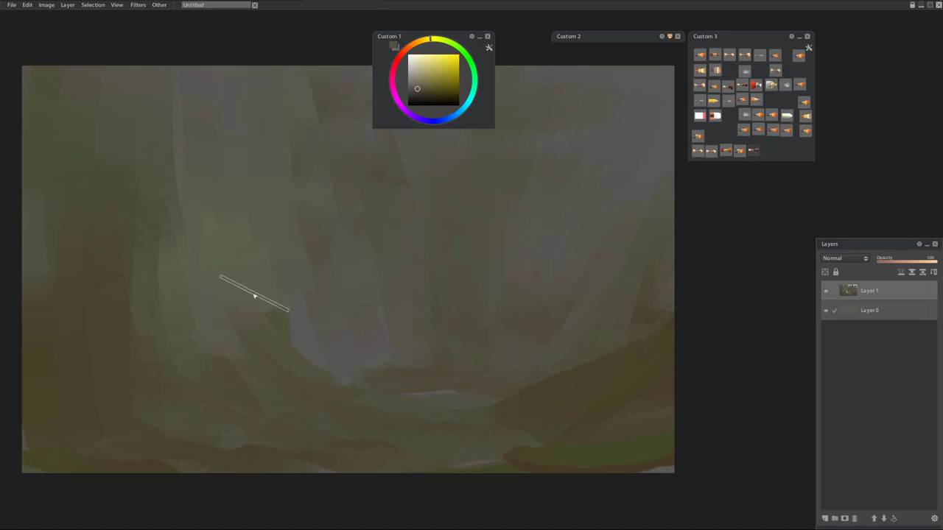
Enable the texture with random scale for the low feature dirty brush
{"action": "key", "text": "Tab"}
{"action": "left_click", "coordinate": [33, 503]}
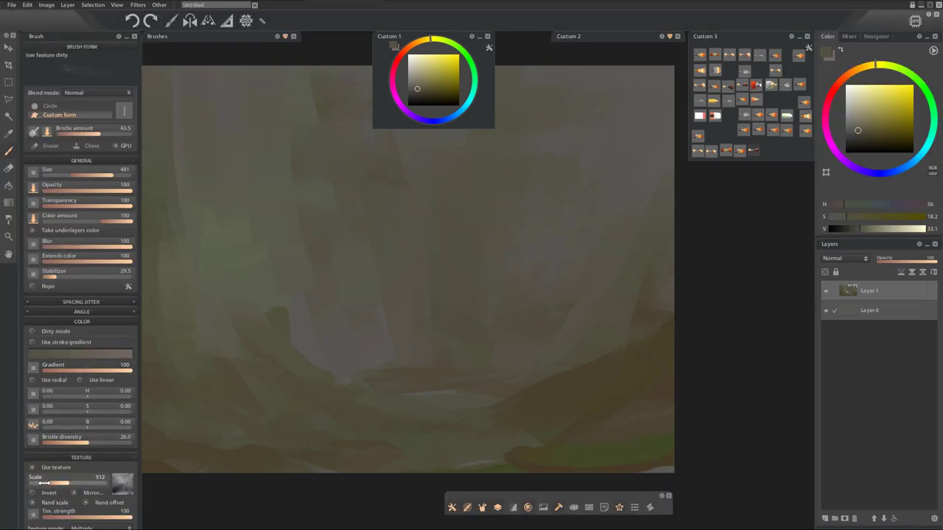
{"action": "key", "text": "Tab"}
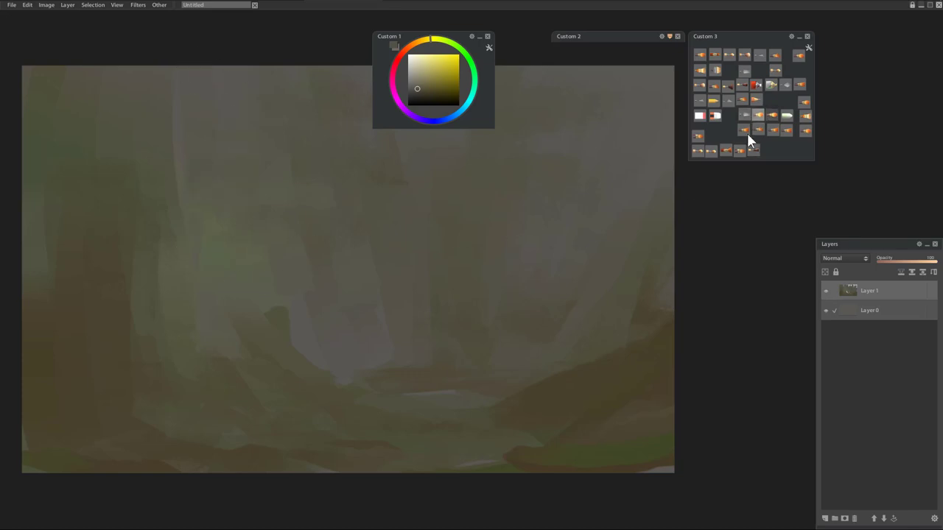
Save the painting as a Photoshop file named OLD_TECH in the DAILY folder
{"action": "key", "text": "ctrl+s"}
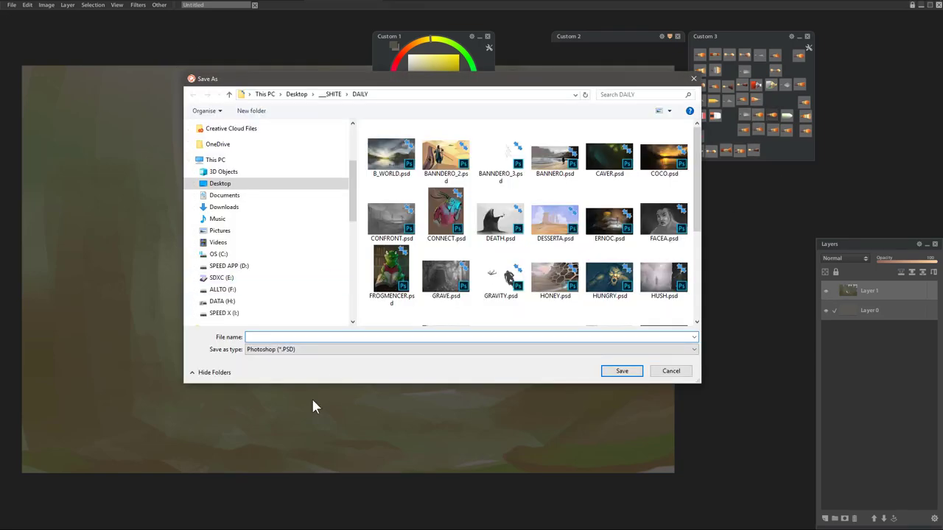
{"action": "type", "text": "OLD_TECK"}
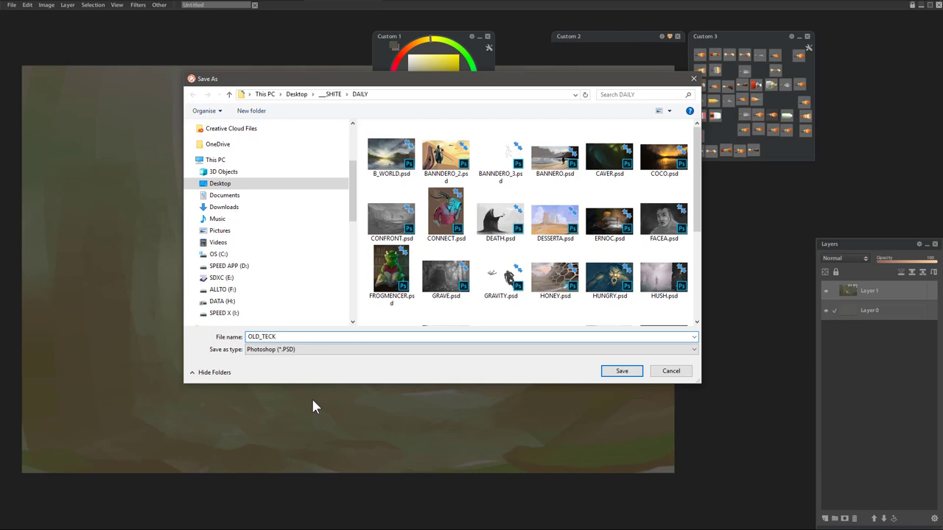
{"action": "key", "text": "BackSpace"}
{"action": "type", "text": "H"}
{"action": "key", "text": "Return"}
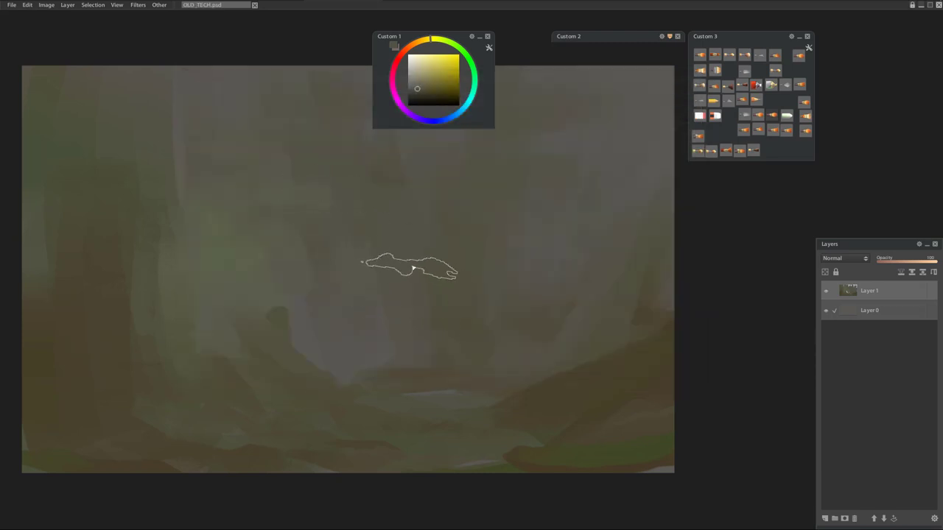
Merge the painted layer into Layer 0 and add an empty layer above it, keeping Layer 0 active
{"action": "key", "text": "ctrl+e"}
{"action": "left_click", "coordinate": [824, 518]}
{"action": "left_click", "coordinate": [868, 315]}
Pick a pale blue and paint soft vertical light strokes along the top left and upper centre of the scene
{"action": "scroll", "coordinate": [386, 258], "scroll_direction": "down", "scroll_amount": 2}
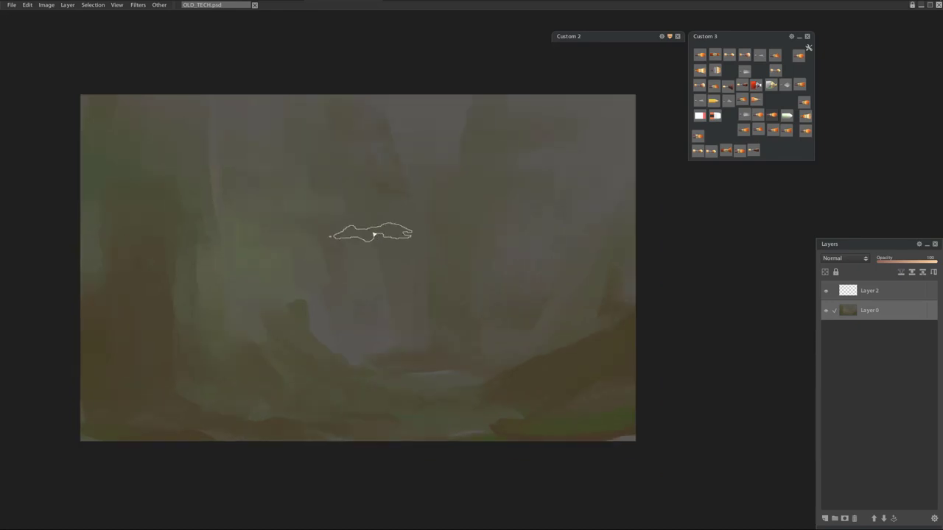
{"action": "scroll", "coordinate": [344, 239], "scroll_direction": "up", "scroll_amount": 4}
{"action": "scroll", "coordinate": [273, 266], "scroll_direction": "down", "scroll_amount": 2}
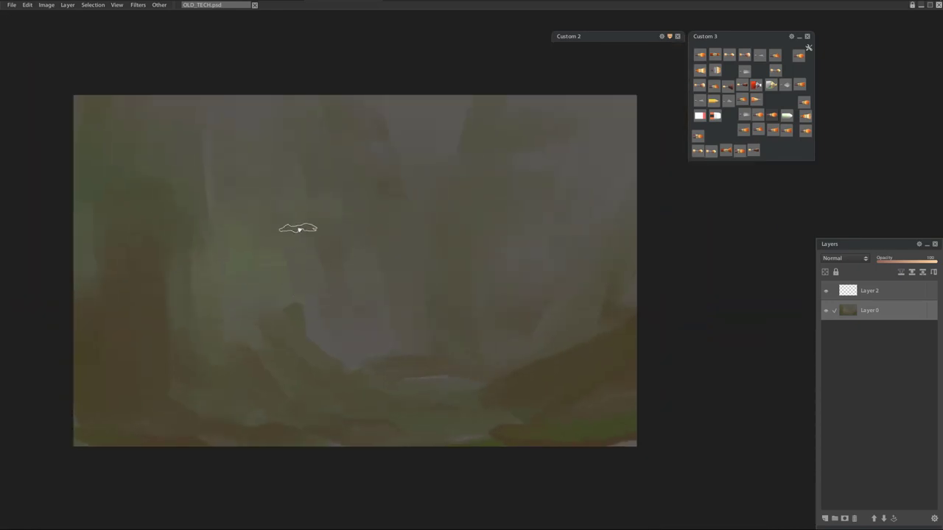
{"action": "mouse_move", "coordinate": [449, 129]}
{"action": "left_click", "coordinate": [462, 109]}
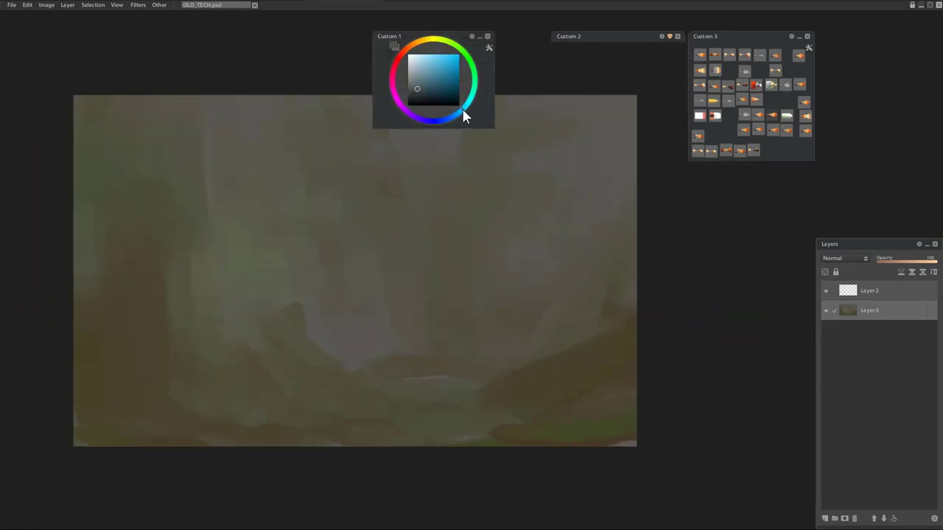
{"action": "left_click", "coordinate": [414, 58]}
{"action": "mouse_move", "coordinate": [328, 156]}
{"action": "left_mouse_down"}
{"action": "mouse_move", "coordinate": [345, 214]}
{"action": "mouse_move", "coordinate": [334, 84]}
{"action": "mouse_move", "coordinate": [352, 97]}
{"action": "mouse_move", "coordinate": [323, 104]}
{"action": "left_mouse_up"}
{"action": "key", "text": "]"}
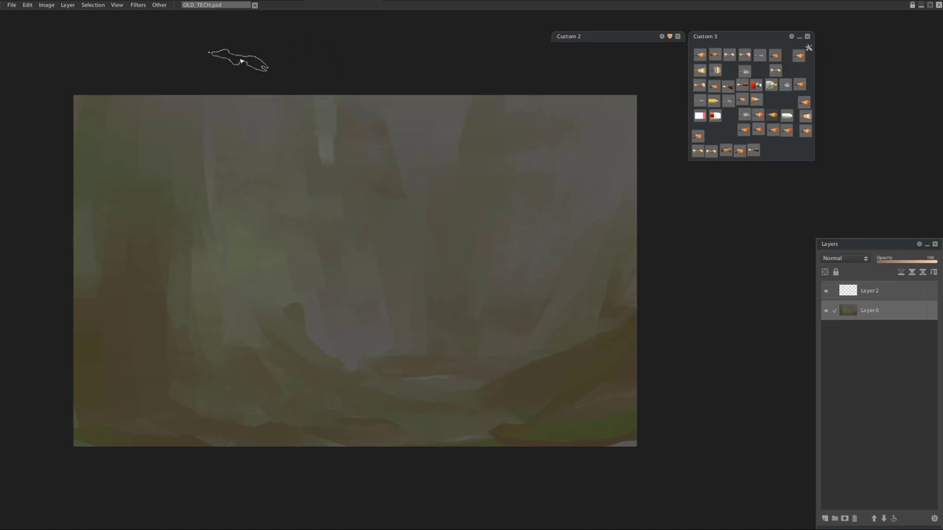
{"action": "left_click_drag", "start_coordinate": [222, 101], "coordinate": [224, 163]}
{"action": "left_click_drag", "start_coordinate": [290, 96], "coordinate": [296, 164]}
{"action": "left_click_drag", "start_coordinate": [346, 97], "coordinate": [349, 166]}
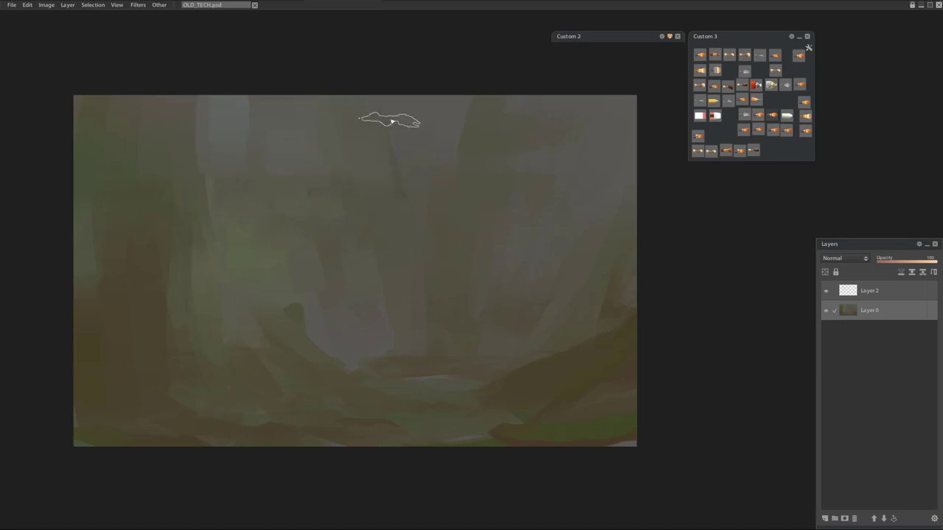
Paint pale blue vertical and slanted light shafts in the upper right of the scene
{"action": "left_click_drag", "start_coordinate": [483, 97], "coordinate": [471, 149]}
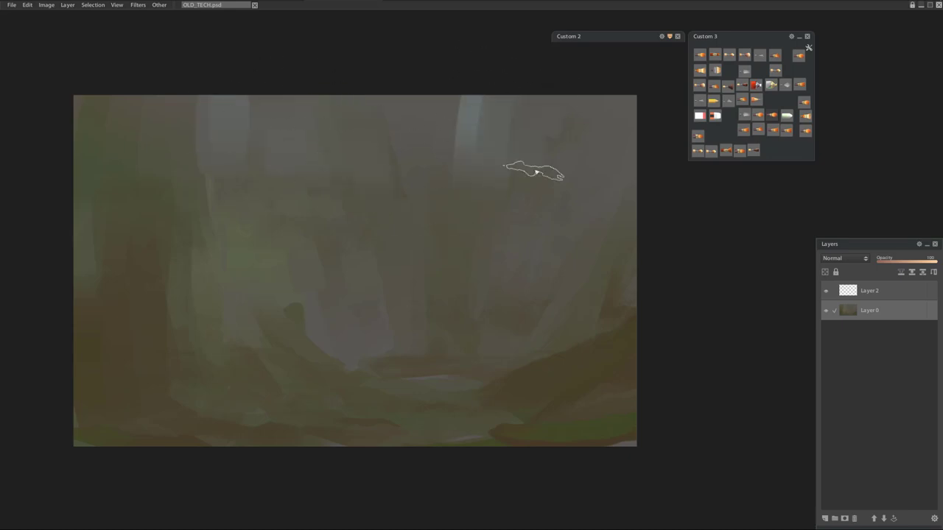
{"action": "left_click_drag", "start_coordinate": [592, 123], "coordinate": [528, 213]}
{"action": "left_click_drag", "start_coordinate": [570, 131], "coordinate": [541, 193]}
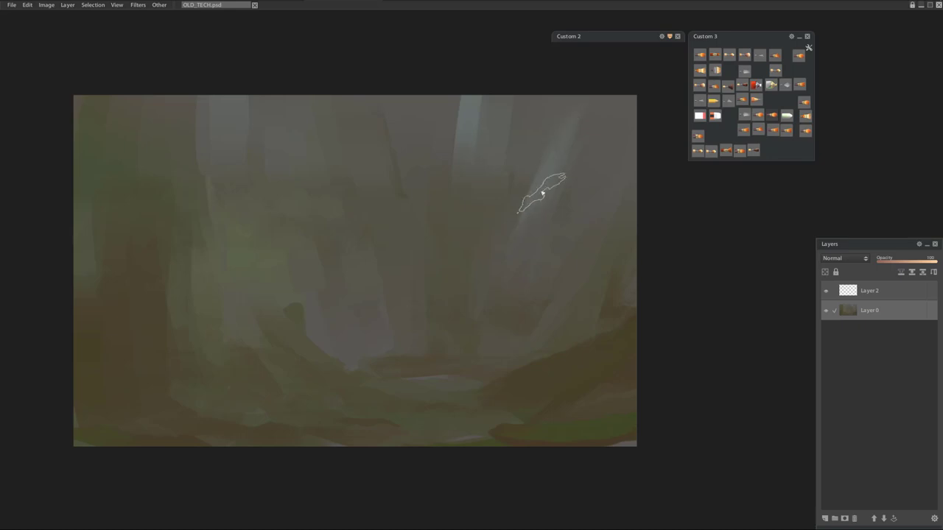
{"action": "left_click_drag", "start_coordinate": [570, 87], "coordinate": [548, 168]}
{"action": "left_click_drag", "start_coordinate": [533, 92], "coordinate": [522, 156]}
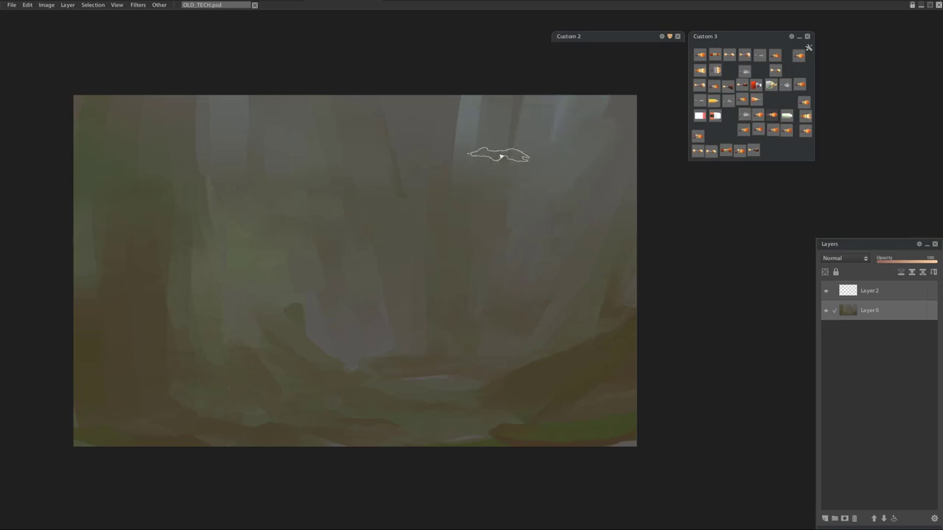
{"action": "left_click_drag", "start_coordinate": [460, 100], "coordinate": [454, 127]}
Reduce the brush size and paint a reddish-brown vertical streak at the top centre of the scene
{"action": "key", "text": "["}
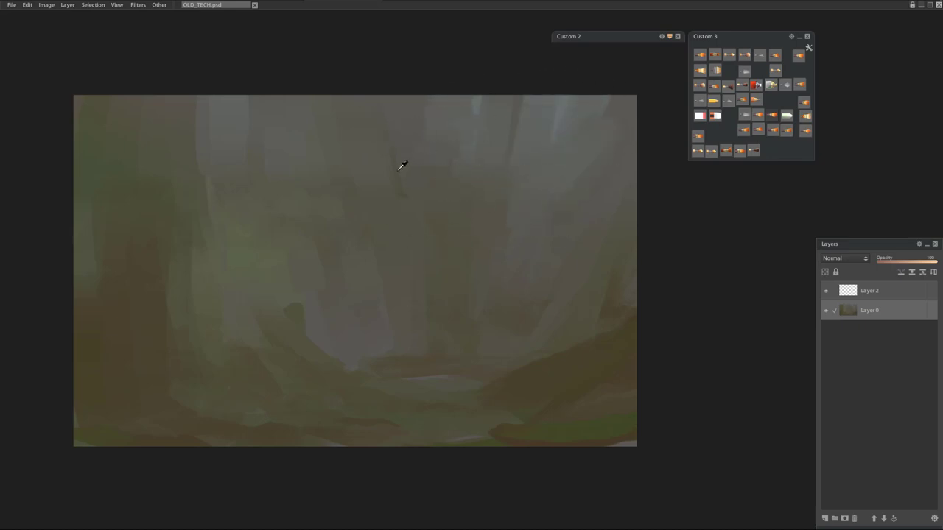
{"action": "left_click_drag", "start_coordinate": [393, 109], "coordinate": [405, 168]}
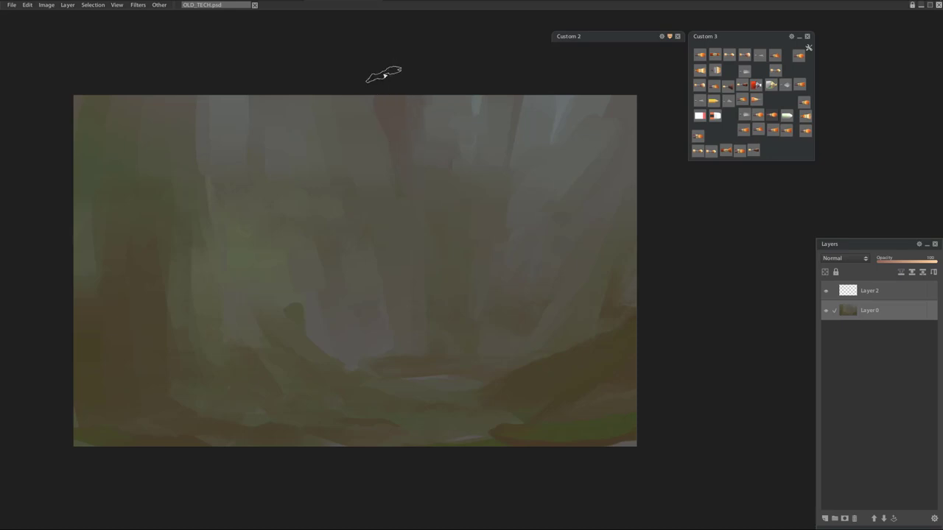
{"action": "key", "text": "["}
Sample brown tones from the painting and block in a dark doorway-like shape slightly left of the centre
{"action": "left_click_drag", "start_coordinate": [351, 313], "coordinate": [377, 312]}
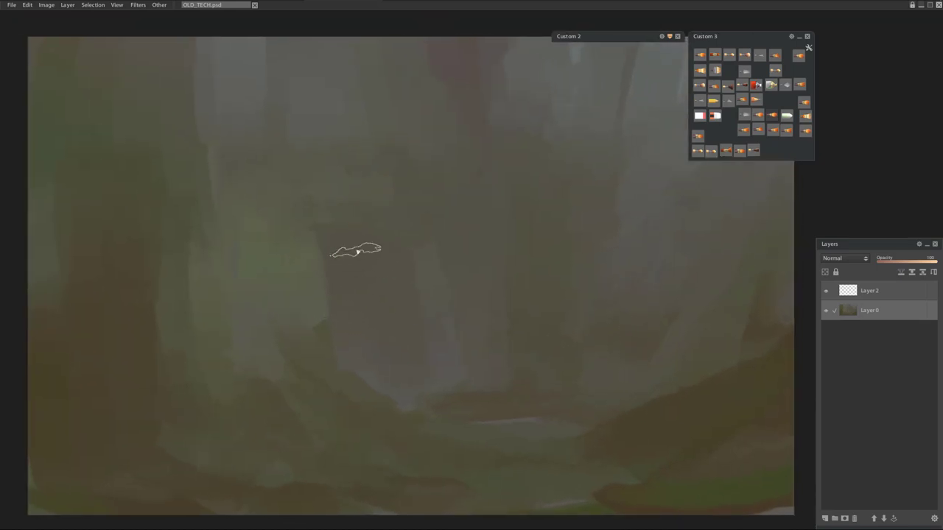
{"action": "left_click", "coordinate": [352, 248], "text": "alt"}
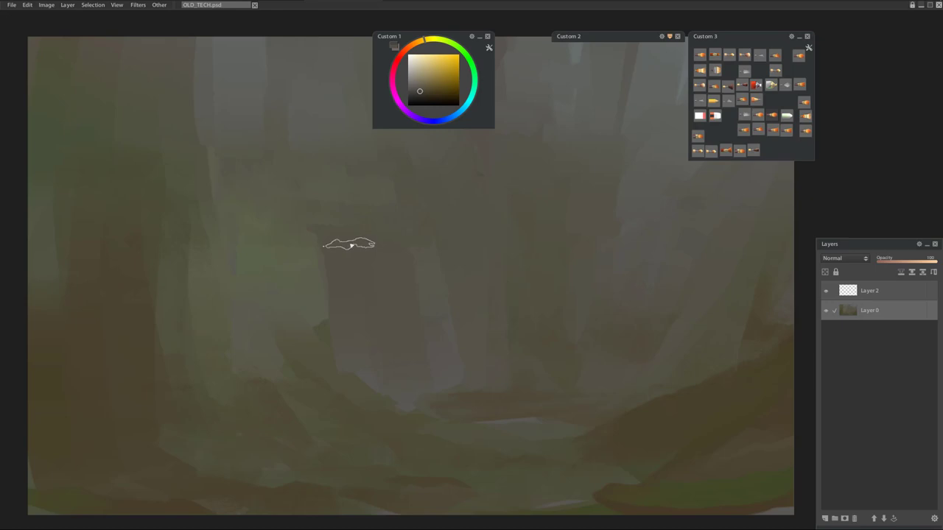
{"action": "mouse_move", "coordinate": [351, 246]}
{"action": "left_mouse_down"}
{"action": "mouse_move", "coordinate": [349, 303]}
{"action": "mouse_move", "coordinate": [342, 238]}
{"action": "mouse_move", "coordinate": [384, 252]}
{"action": "mouse_move", "coordinate": [366, 272]}
{"action": "mouse_move", "coordinate": [353, 247]}
{"action": "mouse_move", "coordinate": [362, 276]}
{"action": "mouse_move", "coordinate": [345, 254]}
{"action": "mouse_move", "coordinate": [353, 359]}
{"action": "mouse_move", "coordinate": [352, 306]}
{"action": "mouse_move", "coordinate": [343, 365]}
{"action": "mouse_move", "coordinate": [387, 285]}
{"action": "mouse_move", "coordinate": [399, 323]}
{"action": "mouse_move", "coordinate": [374, 358]}
{"action": "left_mouse_up"}
{"action": "left_click", "coordinate": [343, 252], "text": "alt"}
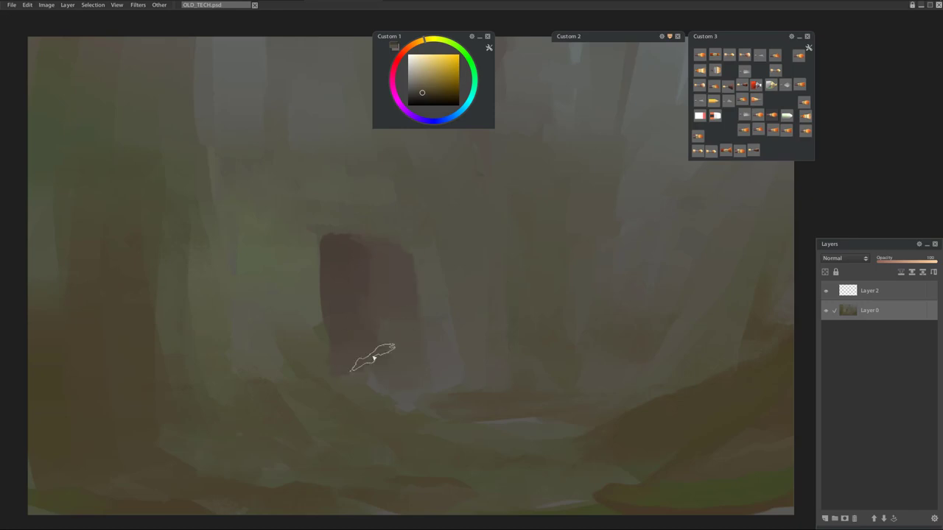
{"action": "mouse_move", "coordinate": [383, 267]}
{"action": "left_mouse_down"}
{"action": "mouse_move", "coordinate": [370, 297]}
{"action": "mouse_move", "coordinate": [363, 281]}
{"action": "left_mouse_up"}
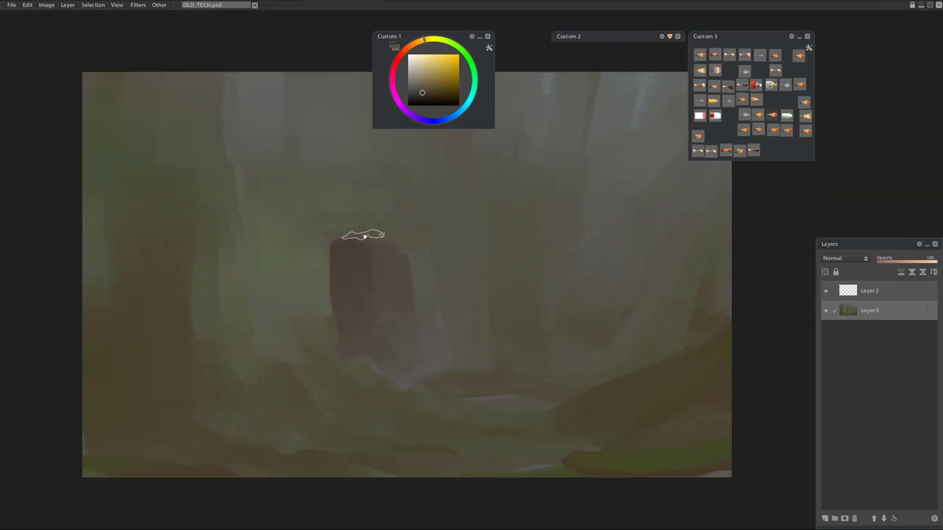
Sample a tone beside the doorway, shift it to a brighter olive, paint its left edge highlight, and undo the stroke over its top
{"action": "left_click", "coordinate": [324, 257], "text": "alt"}
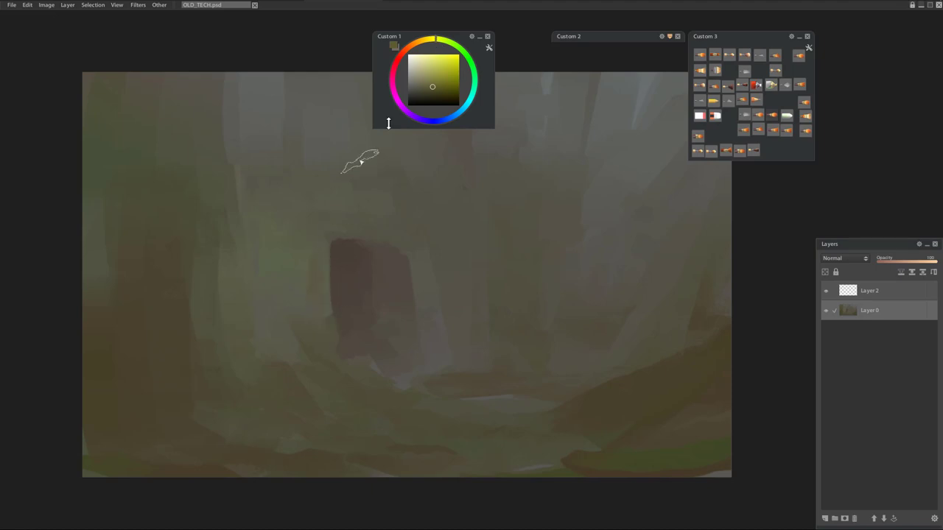
{"action": "left_click", "coordinate": [434, 80]}
{"action": "mouse_move", "coordinate": [328, 255]}
{"action": "left_mouse_down"}
{"action": "mouse_move", "coordinate": [319, 253]}
{"action": "mouse_move", "coordinate": [322, 294]}
{"action": "left_mouse_up"}
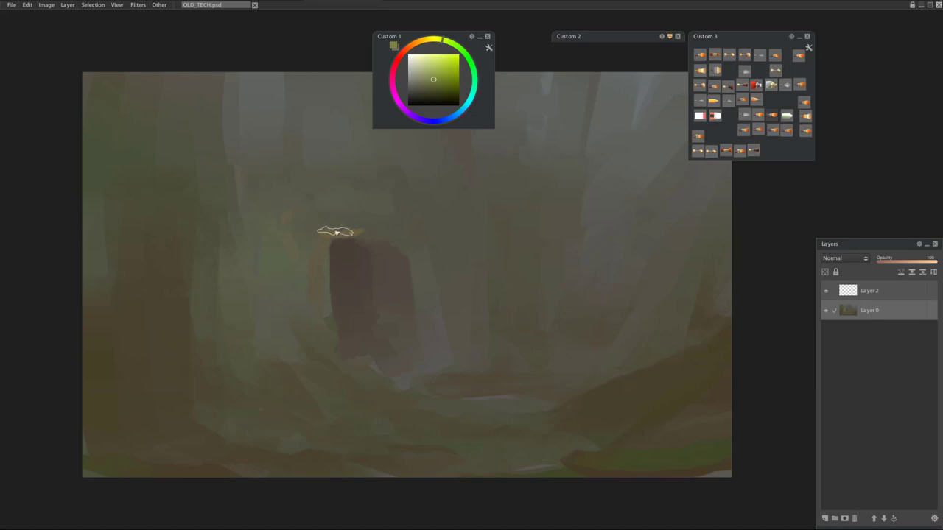
{"action": "left_click_drag", "start_coordinate": [335, 233], "coordinate": [375, 235]}
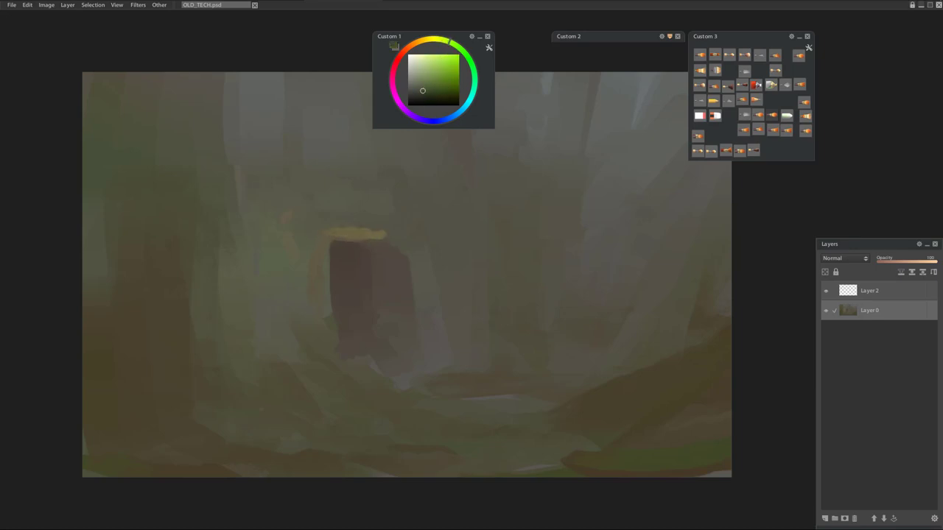
{"action": "key", "text": "ctrl+z"}
Paint dark green mossy strokes around the doorway's top and sides and a leafy hanging vine from the upper canvas edge above it
{"action": "mouse_move", "coordinate": [352, 237]}
{"action": "left_mouse_down"}
{"action": "mouse_move", "coordinate": [377, 240]}
{"action": "mouse_move", "coordinate": [314, 251]}
{"action": "left_mouse_up"}
{"action": "mouse_move", "coordinate": [354, 227]}
{"action": "left_mouse_down"}
{"action": "mouse_move", "coordinate": [316, 251]}
{"action": "mouse_move", "coordinate": [393, 240]}
{"action": "mouse_move", "coordinate": [337, 226]}
{"action": "mouse_move", "coordinate": [323, 276]}
{"action": "mouse_move", "coordinate": [334, 297]}
{"action": "left_mouse_up"}
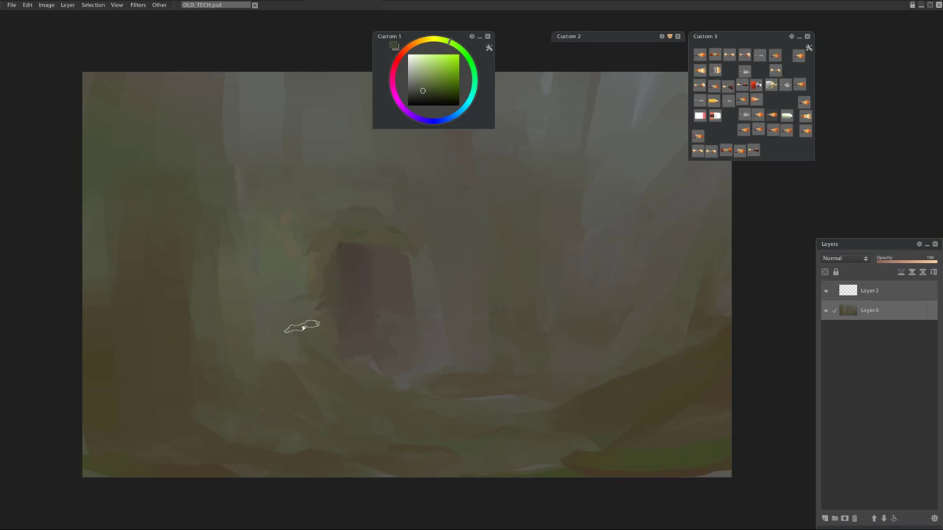
{"action": "left_click_drag", "start_coordinate": [371, 223], "coordinate": [348, 269]}
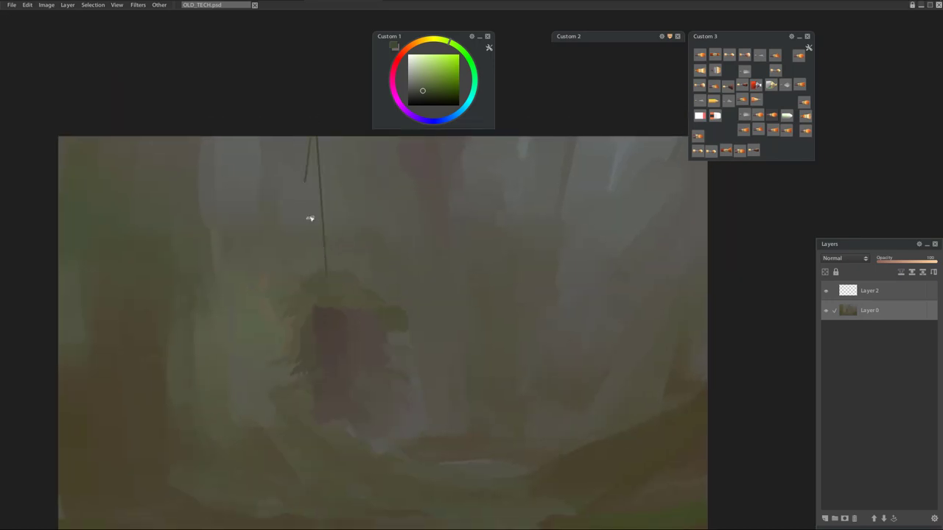
{"action": "left_click", "coordinate": [303, 171], "text": "shift"}
{"action": "left_click", "coordinate": [318, 198], "text": "shift"}
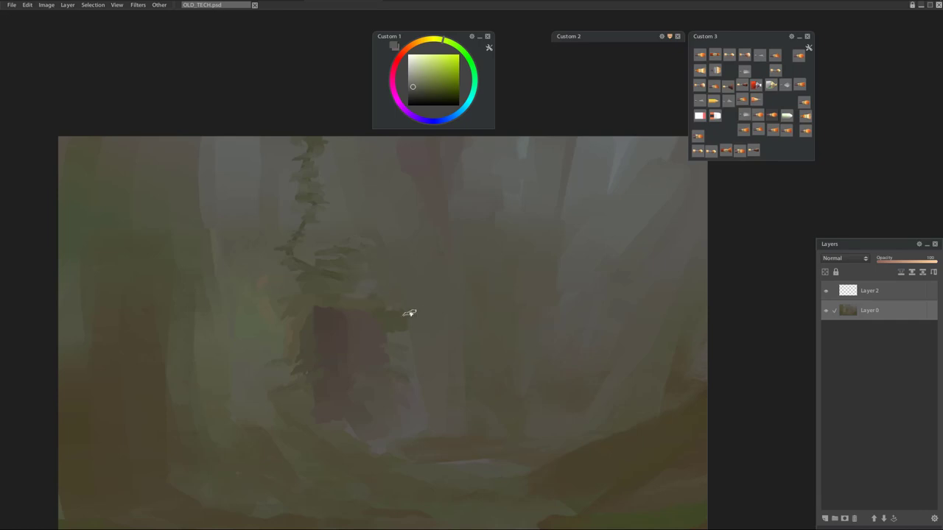
Sample the doorway's brown and repaint its interior with a darker reddish brown to give it a cleaner rectangular shape
{"action": "left_click_drag", "start_coordinate": [410, 283], "coordinate": [406, 290]}
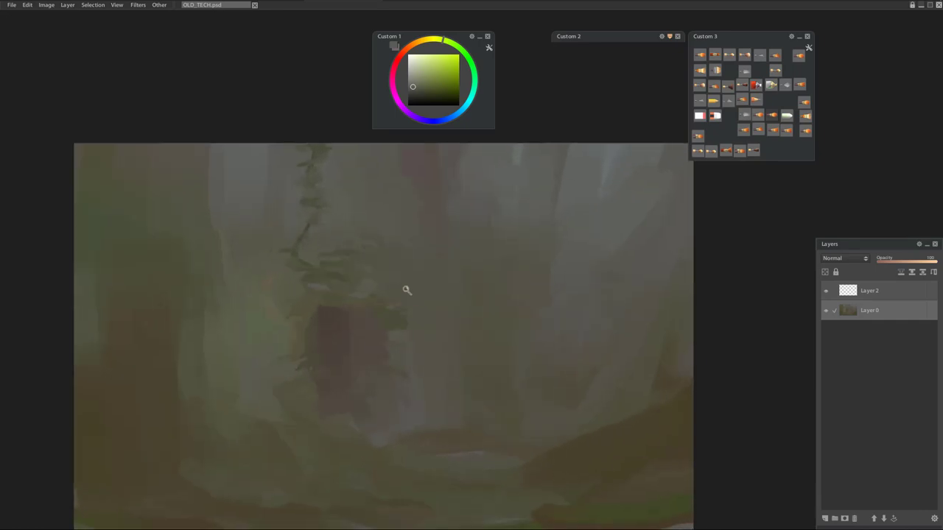
{"action": "left_click_drag", "start_coordinate": [366, 350], "coordinate": [377, 276]}
{"action": "left_click", "coordinate": [337, 238], "text": "alt"}
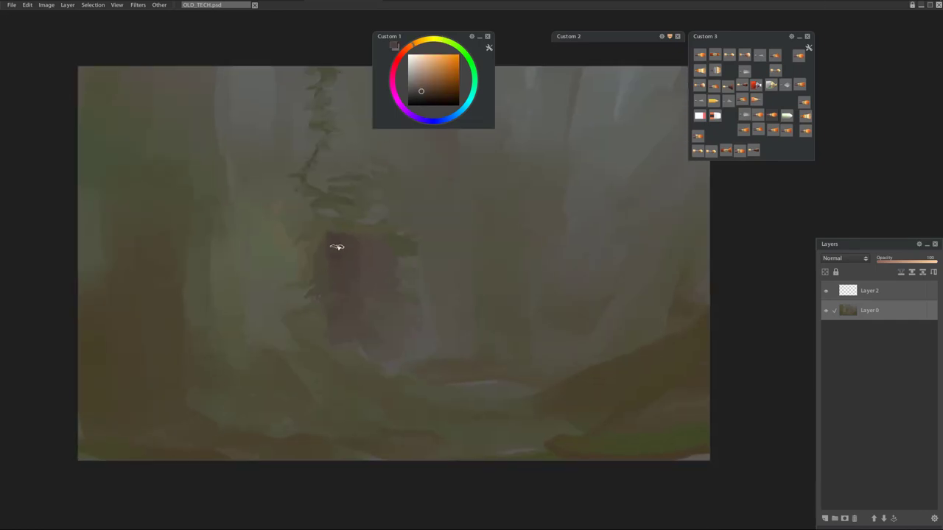
{"action": "left_click", "coordinate": [417, 92]}
{"action": "left_click", "coordinate": [347, 248], "text": "alt"}
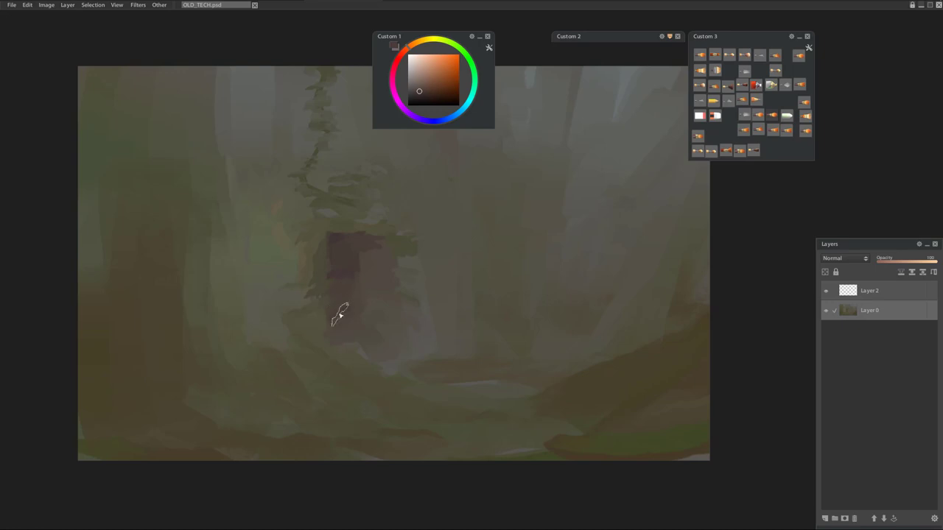
{"action": "mouse_move", "coordinate": [345, 309]}
{"action": "left_mouse_down"}
{"action": "mouse_move", "coordinate": [358, 295]}
{"action": "mouse_move", "coordinate": [374, 301]}
{"action": "left_mouse_up"}
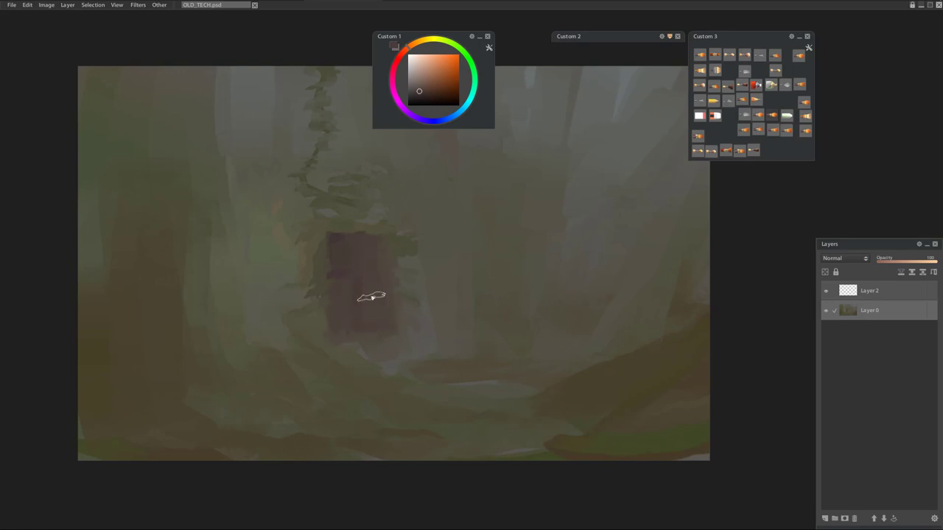
Add a new layer directly above the background layer and make the topmost layer active
{"action": "mouse_move", "coordinate": [444, 252]}
{"action": "left_mouse_down"}
{"action": "mouse_move", "coordinate": [437, 273]}
{"action": "mouse_move", "coordinate": [441, 263]}
{"action": "left_mouse_up"}
{"action": "mouse_move", "coordinate": [403, 222]}
{"action": "left_mouse_down"}
{"action": "mouse_move", "coordinate": [389, 266]}
{"action": "mouse_move", "coordinate": [396, 224]}
{"action": "left_mouse_up"}
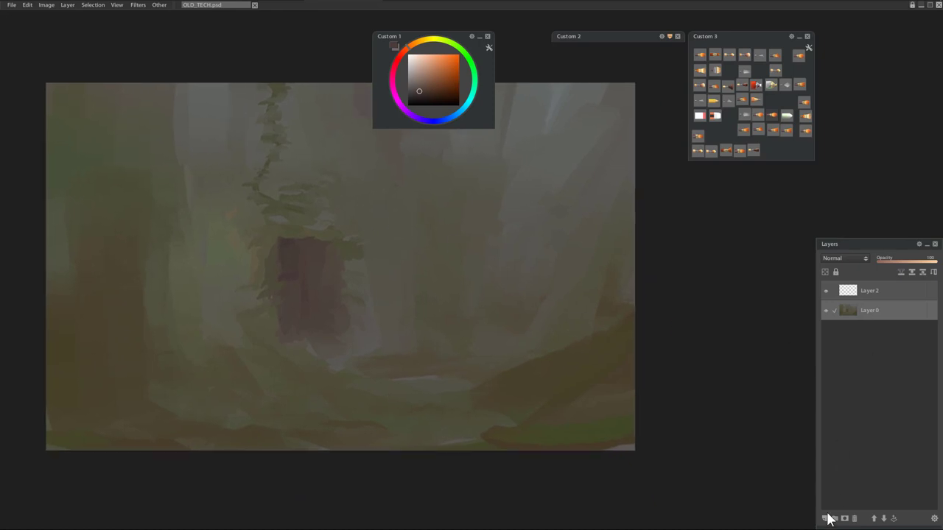
{"action": "left_click", "coordinate": [829, 519]}
{"action": "left_click", "coordinate": [822, 288]}
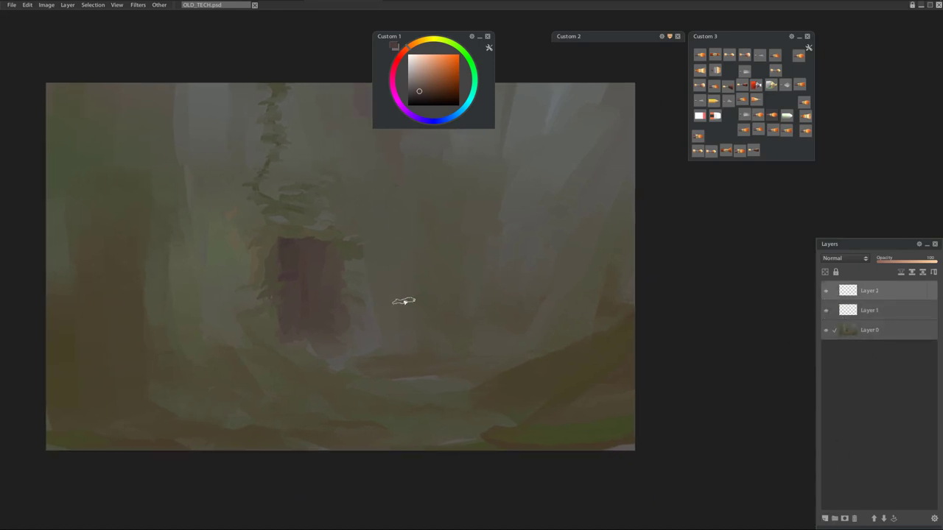
Sample a brown from the ground and paint a large tree with forked branches, a trunk and spreading roots to the doorway's right
{"action": "left_click", "coordinate": [516, 374], "text": "alt"}
{"action": "left_click_drag", "start_coordinate": [457, 181], "coordinate": [430, 207]}
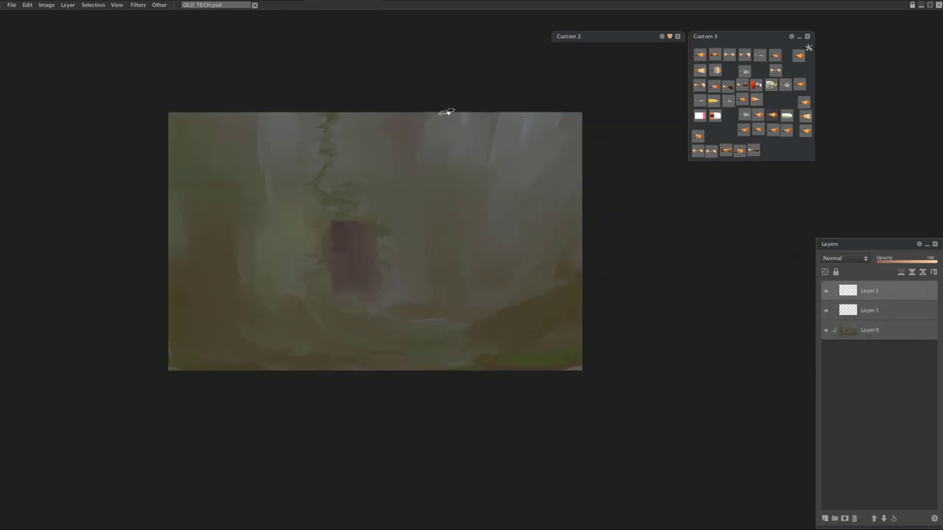
{"action": "left_click_drag", "start_coordinate": [440, 133], "coordinate": [443, 116]}
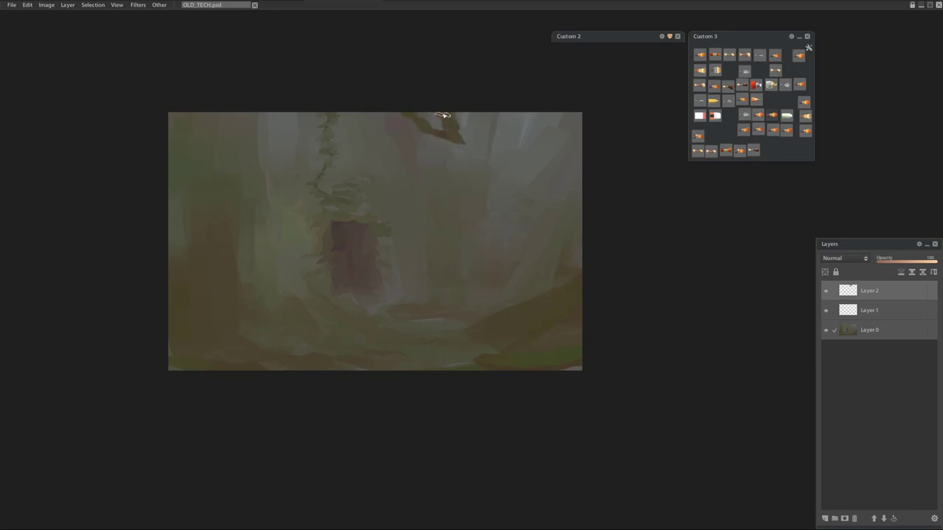
{"action": "mouse_move", "coordinate": [523, 108]}
{"action": "left_mouse_down"}
{"action": "mouse_move", "coordinate": [468, 158]}
{"action": "mouse_move", "coordinate": [474, 232]}
{"action": "left_mouse_up"}
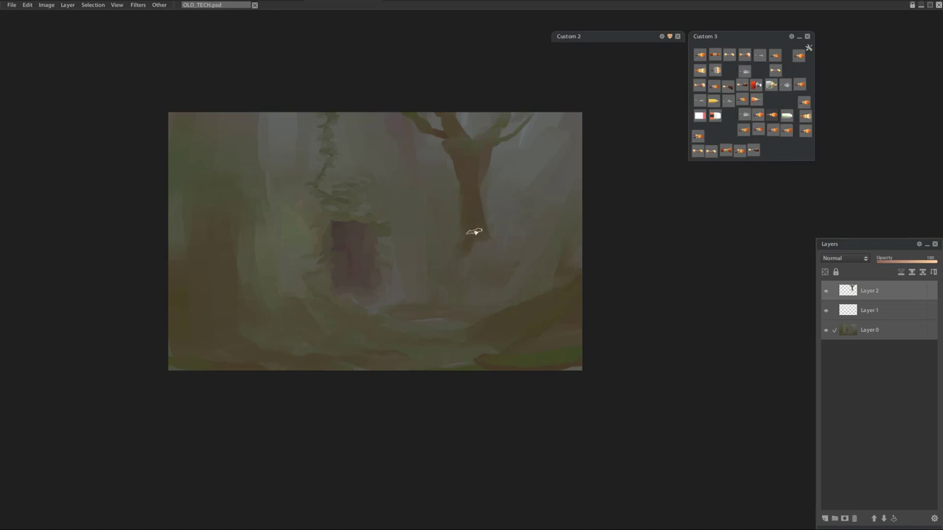
{"action": "mouse_move", "coordinate": [493, 280]}
{"action": "left_mouse_down"}
{"action": "mouse_move", "coordinate": [450, 296]}
{"action": "mouse_move", "coordinate": [496, 299]}
{"action": "left_mouse_up"}
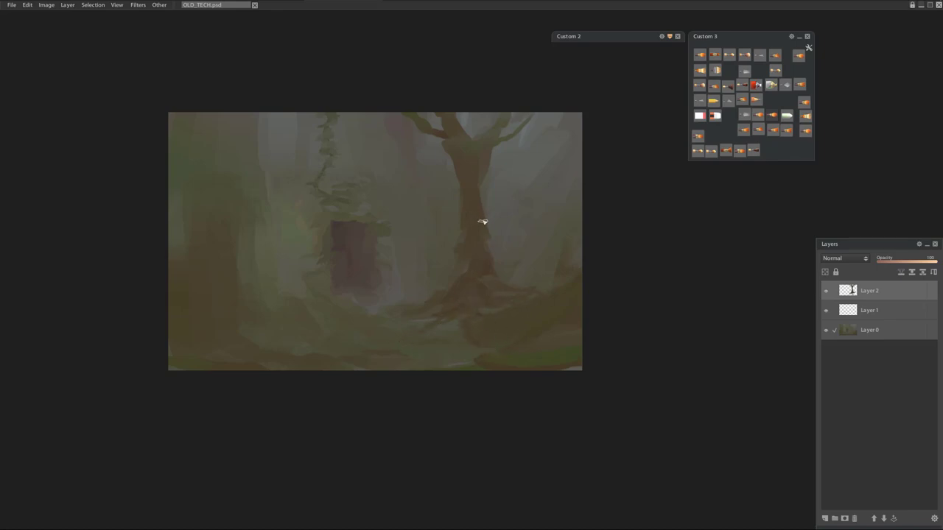
{"action": "scroll", "coordinate": [482, 221], "scroll_direction": "up", "scroll_amount": 2}
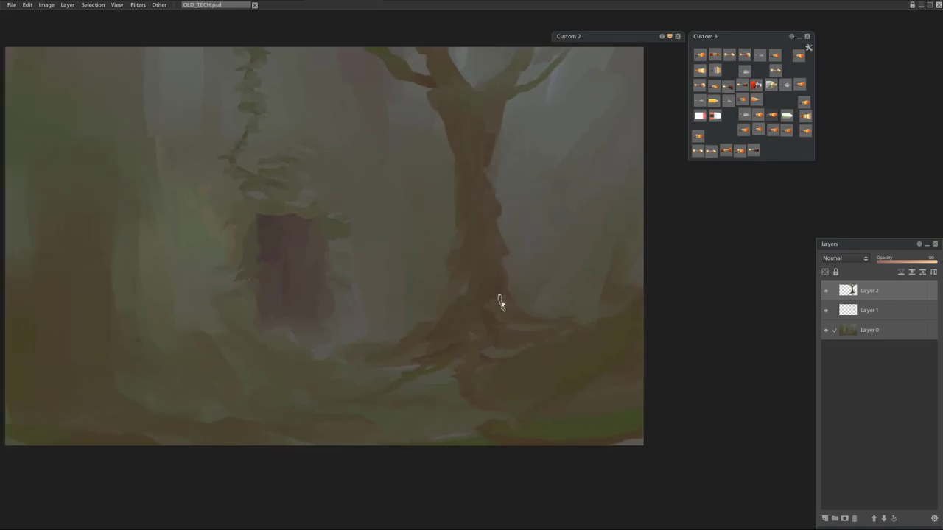
Adjust the brush stabilizer and add a new layer above the tree layer
{"action": "left_click_drag", "start_coordinate": [430, 133], "coordinate": [427, 182]}
{"action": "key", "text": "Tab"}
{"action": "left_click", "coordinate": [70, 272]}
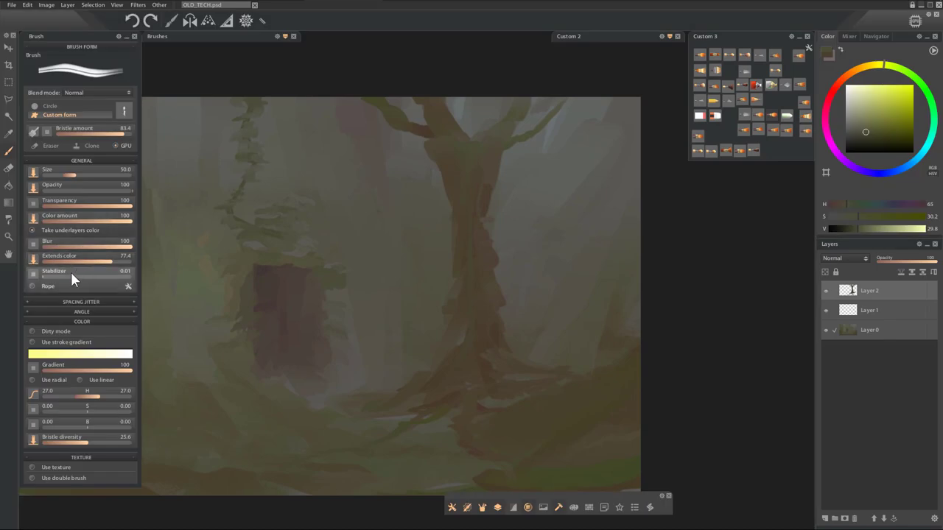
{"action": "key", "text": "Tab"}
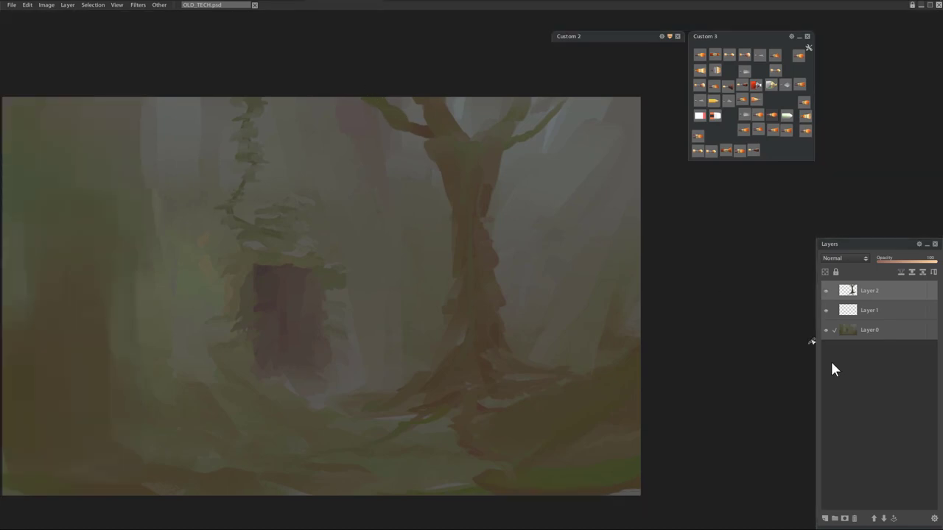
{"action": "left_click", "coordinate": [824, 518]}
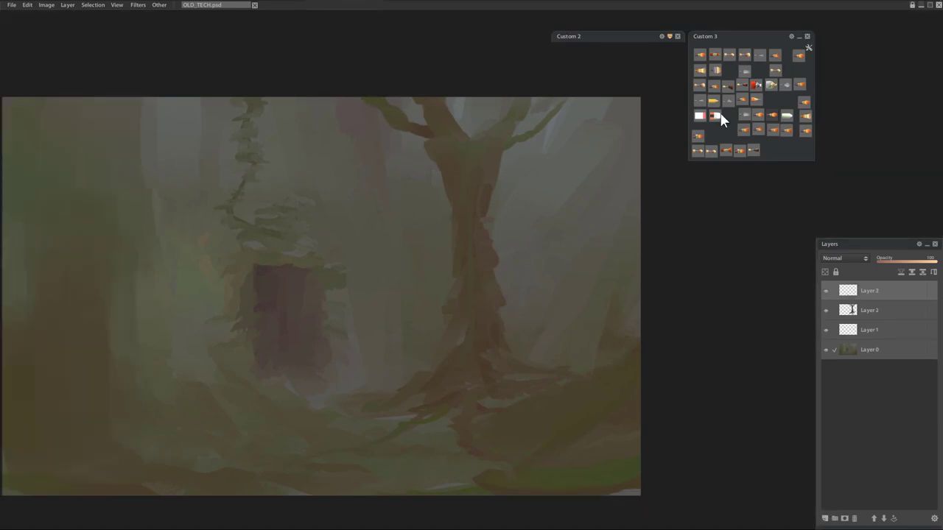
Pick another brush preset and draw thin looping vines hanging from the tree's branches on the new layer
{"action": "left_click", "coordinate": [713, 102]}
{"action": "key", "text": "Tab"}
{"action": "key", "text": "Tab"}
{"action": "mouse_move", "coordinate": [341, 223]}
{"action": "left_mouse_down"}
{"action": "mouse_move", "coordinate": [417, 238]}
{"action": "mouse_move", "coordinate": [503, 216]}
{"action": "mouse_move", "coordinate": [410, 199]}
{"action": "left_mouse_up"}
{"action": "key", "text": "Tab"}
{"action": "key", "text": "Tab"}
{"action": "key", "text": "Tab"}
{"action": "key", "text": "Tab"}
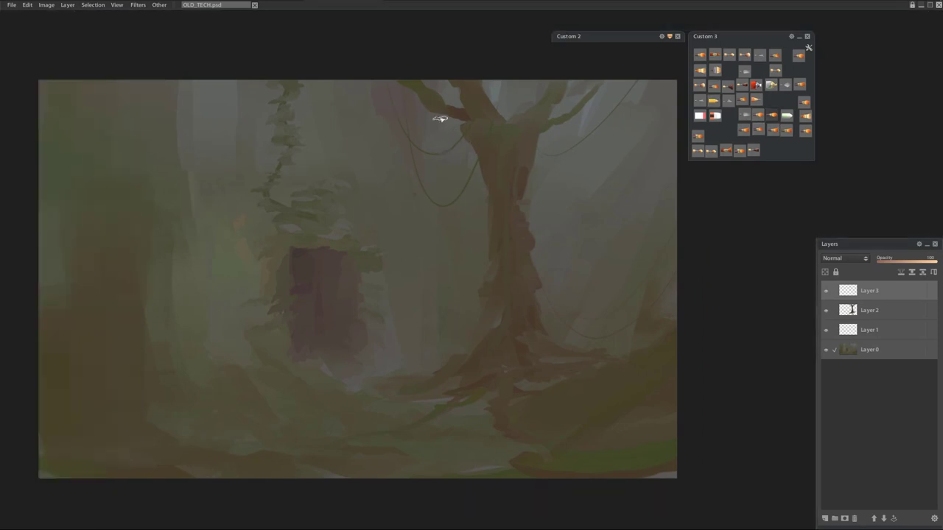
Add another layer on top and rename the vine layer LINES
{"action": "left_click", "coordinate": [826, 519]}
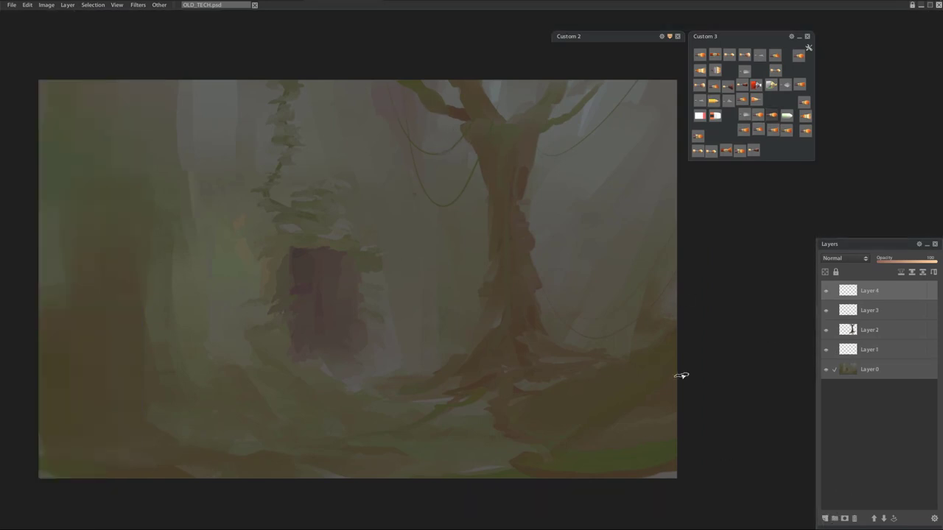
{"action": "left_click", "coordinate": [826, 310]}
{"action": "left_click", "coordinate": [854, 312]}
{"action": "double_click", "coordinate": [867, 312]}
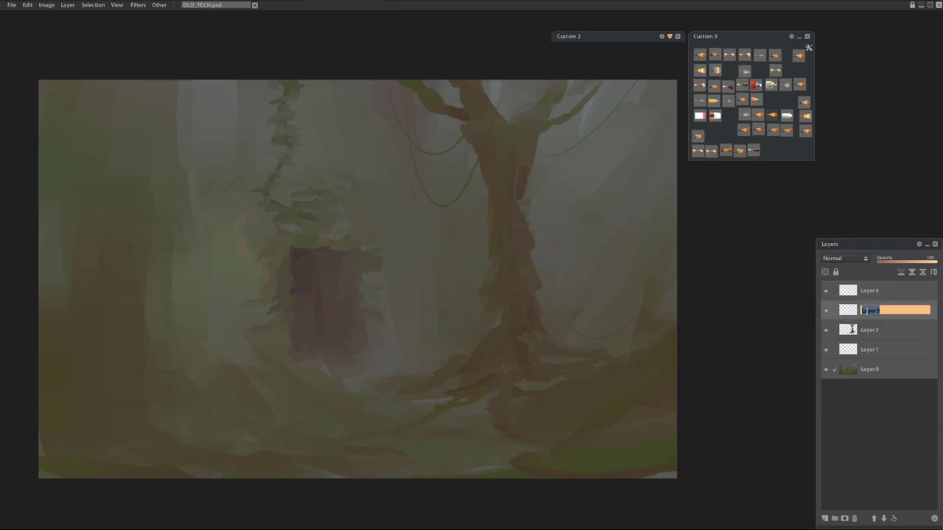
{"action": "type", "text": "LINES"}
{"action": "key", "text": "Return"}
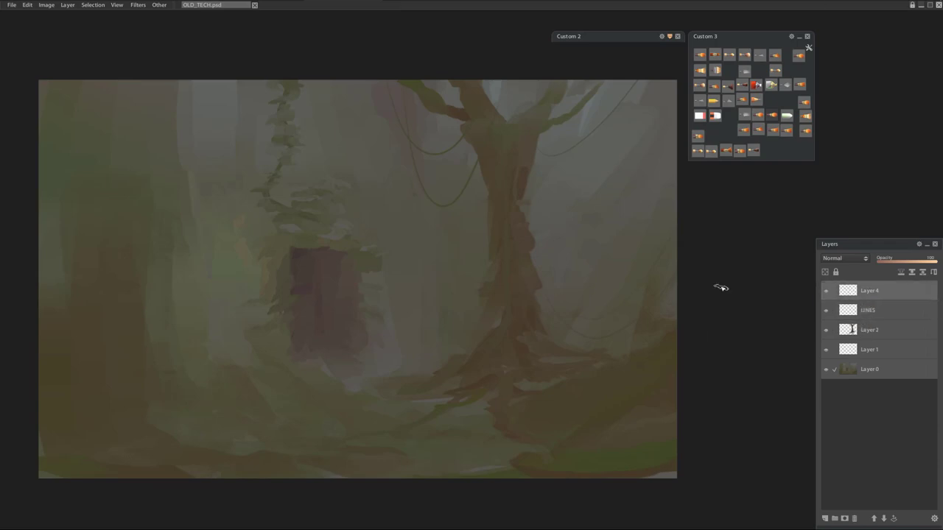
{"action": "mouse_move", "coordinate": [376, 89]}
{"action": "left_mouse_down"}
{"action": "mouse_move", "coordinate": [401, 95]}
{"action": "mouse_move", "coordinate": [410, 114]}
{"action": "mouse_move", "coordinate": [383, 93]}
{"action": "mouse_move", "coordinate": [408, 101]}
{"action": "mouse_move", "coordinate": [409, 137]}
{"action": "left_mouse_up"}
{"action": "key", "text": "ctrl+a"}
{"action": "key", "text": "Delete"}
Pick an olive green and paint a leafy canopy along the upper edge around the tree's branches, plus touches down its trunk
{"action": "mouse_move", "coordinate": [428, 122]}
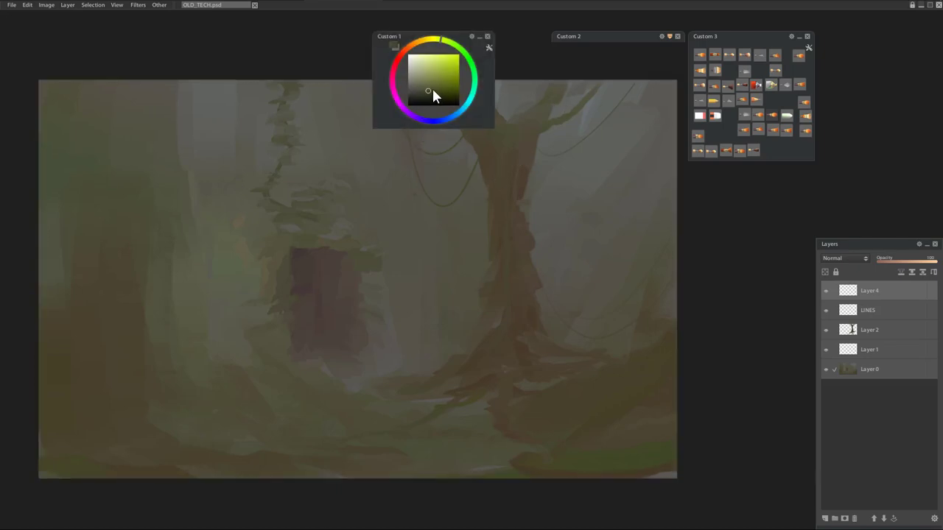
{"action": "left_click_drag", "start_coordinate": [566, 85], "coordinate": [573, 94]}
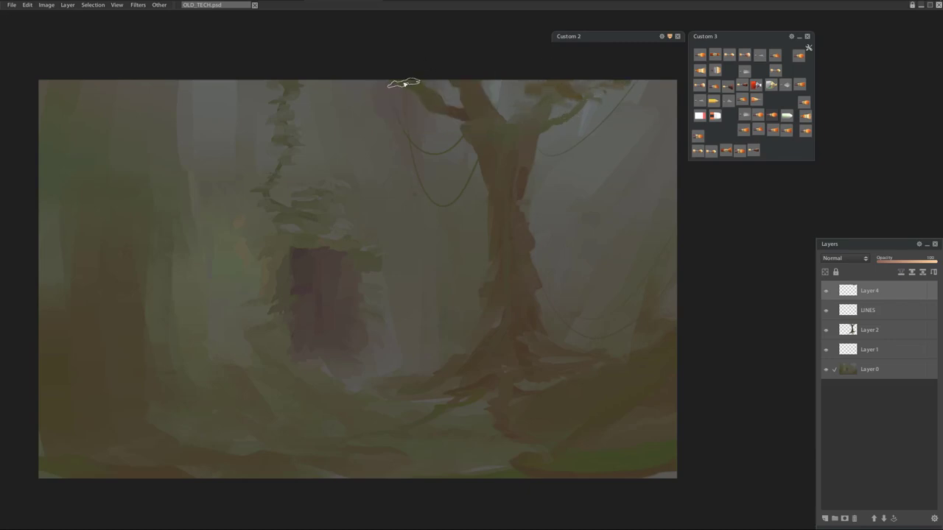
{"action": "left_click_drag", "start_coordinate": [373, 92], "coordinate": [506, 89]}
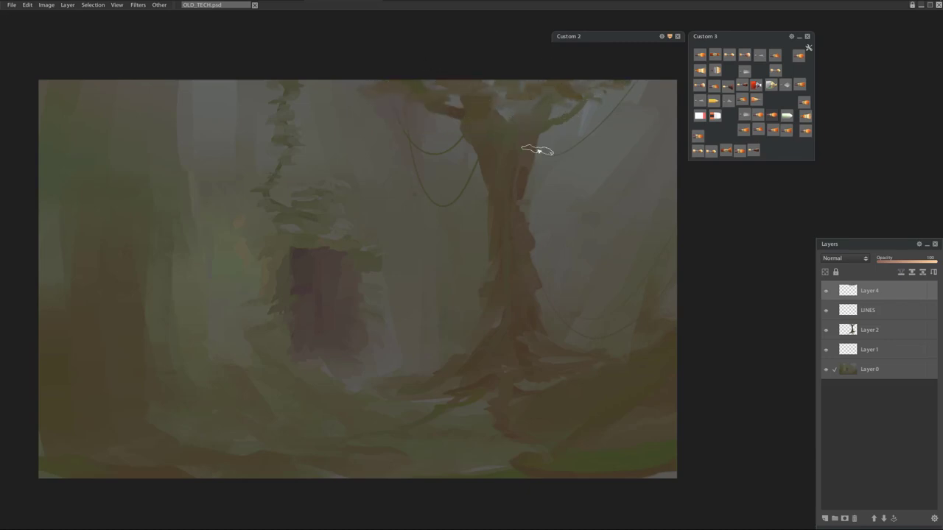
{"action": "left_click_drag", "start_coordinate": [538, 150], "coordinate": [523, 199]}
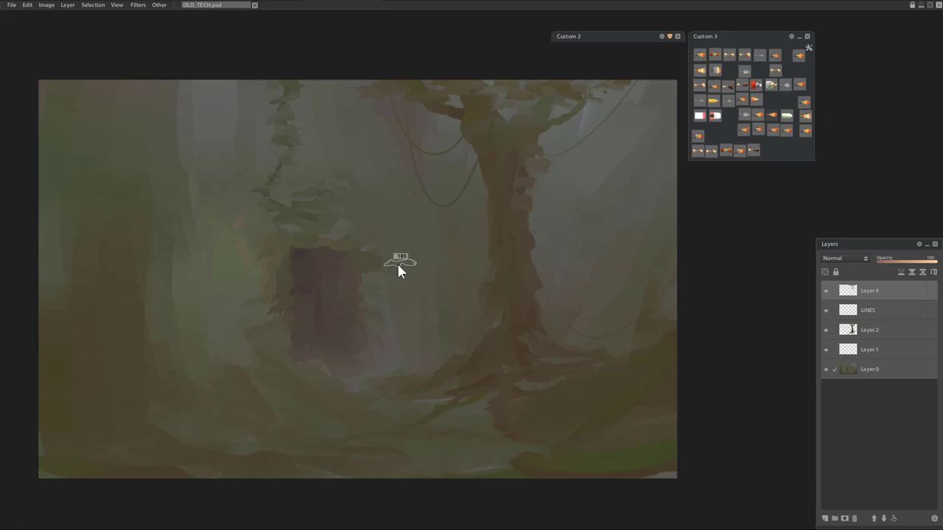
Paint tall green and brown trunks and slanted hanging vines along the left side of the scene
{"action": "left_click_drag", "start_coordinate": [289, 249], "coordinate": [398, 245]}
{"action": "mouse_move", "coordinate": [170, 78]}
{"action": "left_mouse_down"}
{"action": "mouse_move", "coordinate": [141, 282]}
{"action": "mouse_move", "coordinate": [156, 288]}
{"action": "left_mouse_up"}
{"action": "left_click_drag", "start_coordinate": [216, 79], "coordinate": [204, 149]}
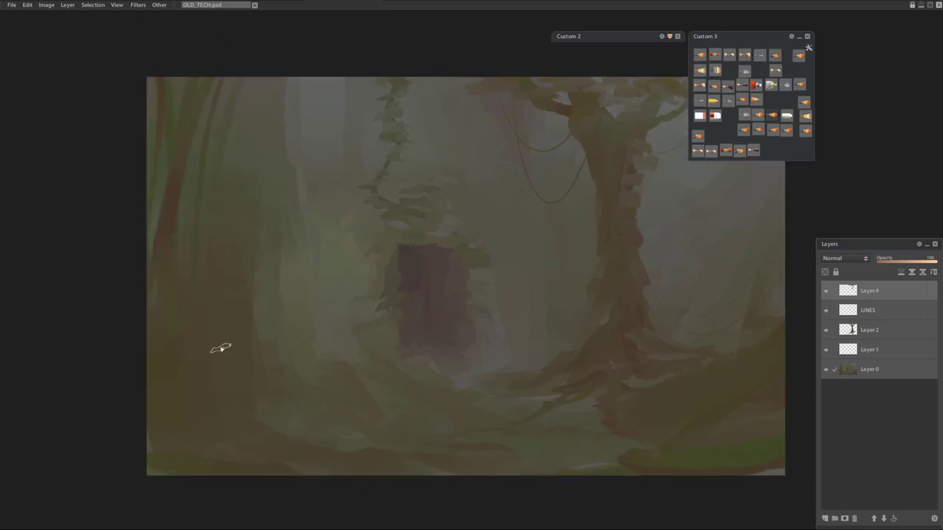
{"action": "left_click_drag", "start_coordinate": [337, 79], "coordinate": [247, 291]}
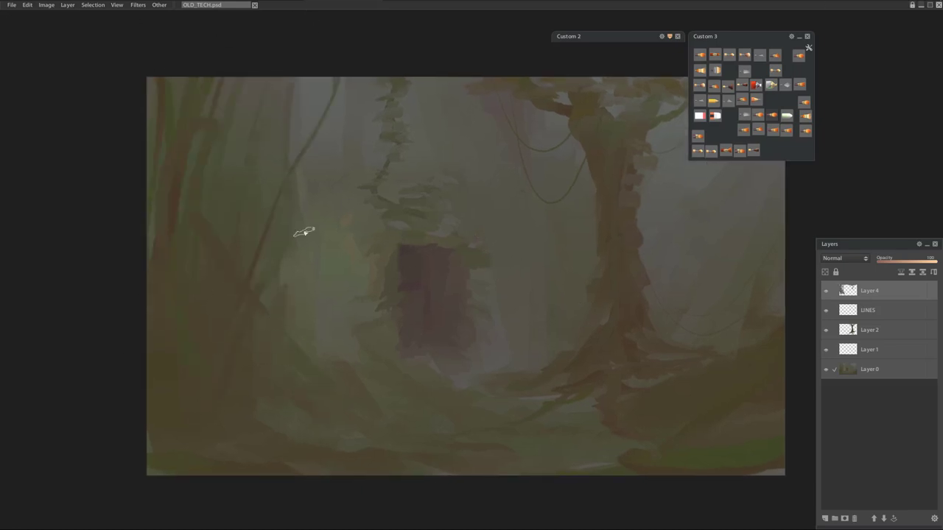
Paint arching spiky plants in the lower left foreground and at the lower right edge beside the tree roots
{"action": "left_click_drag", "start_coordinate": [313, 293], "coordinate": [271, 333]}
{"action": "left_click_drag", "start_coordinate": [270, 376], "coordinate": [316, 376]}
{"action": "left_click_drag", "start_coordinate": [696, 353], "coordinate": [589, 342]}
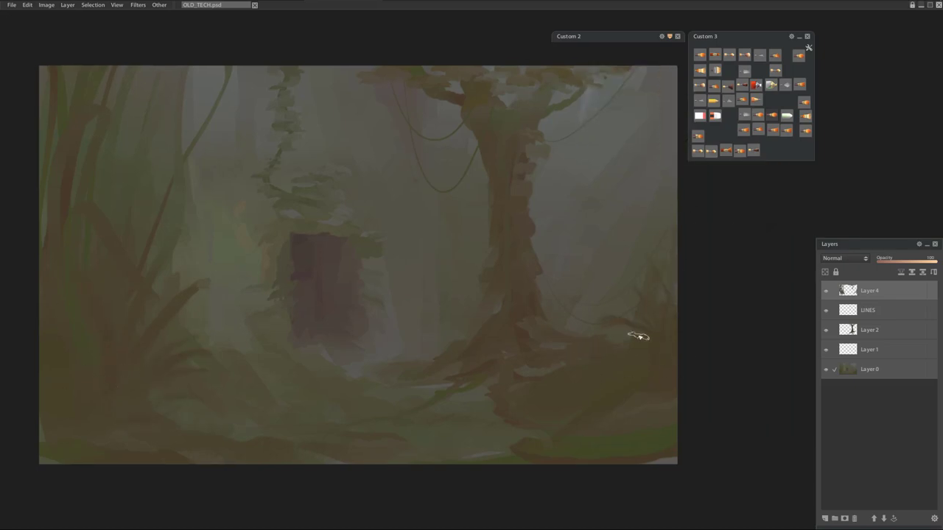
{"action": "left_click_drag", "start_coordinate": [619, 263], "coordinate": [648, 305]}
{"action": "left_click_drag", "start_coordinate": [608, 305], "coordinate": [640, 315]}
Sample a ground tone, cover the bottom foreground with broad dark brown strokes, and reduce the brush size
{"action": "left_click", "coordinate": [639, 456], "text": "alt"}
{"action": "left_click_drag", "start_coordinate": [311, 450], "coordinate": [692, 464]}
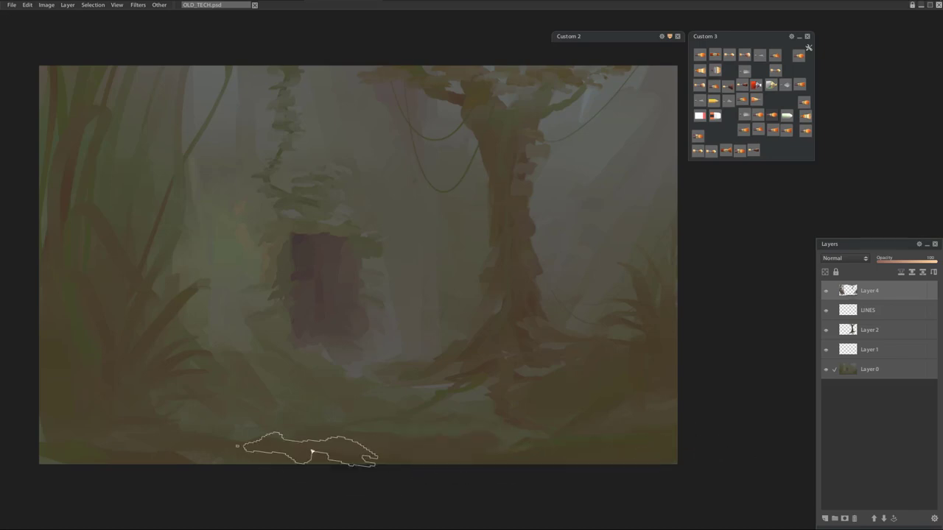
{"action": "key", "text": "bracketleft"}
{"action": "key", "text": "bracketleft"}
{"action": "key", "text": "bracketleft"}
{"action": "key", "text": "bracketleft"}
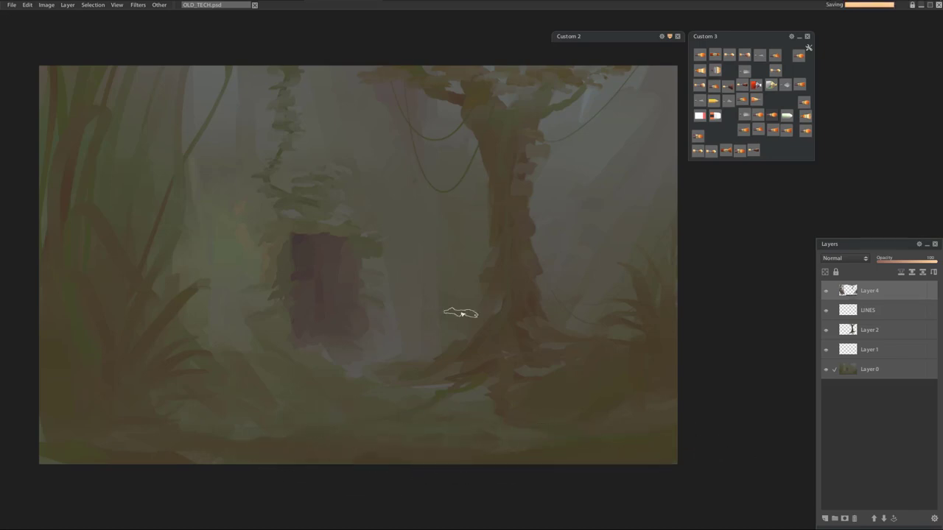
Add a layer directly above Layer 0, pick a pale yellowish grey and brush soft mist across the background with a large soft brush
{"action": "left_click_drag", "start_coordinate": [462, 314], "coordinate": [480, 321]}
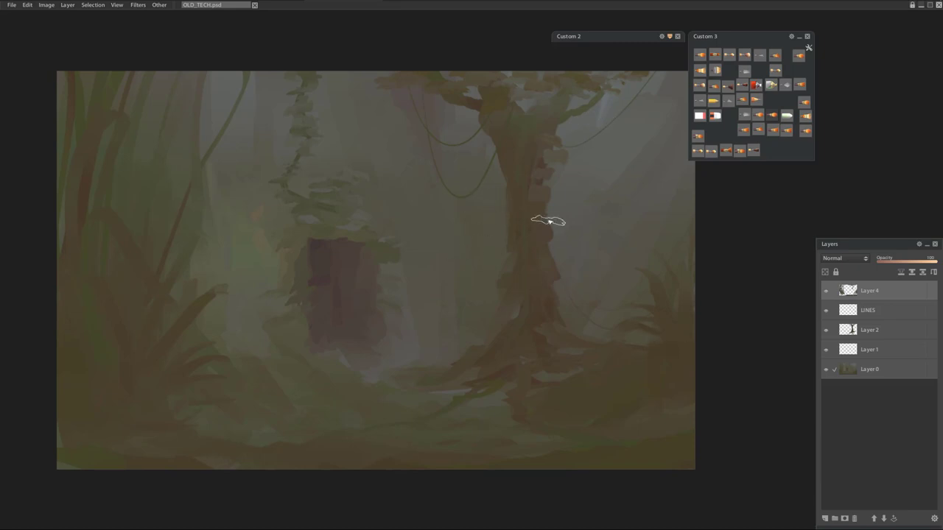
{"action": "left_click", "coordinate": [839, 369]}
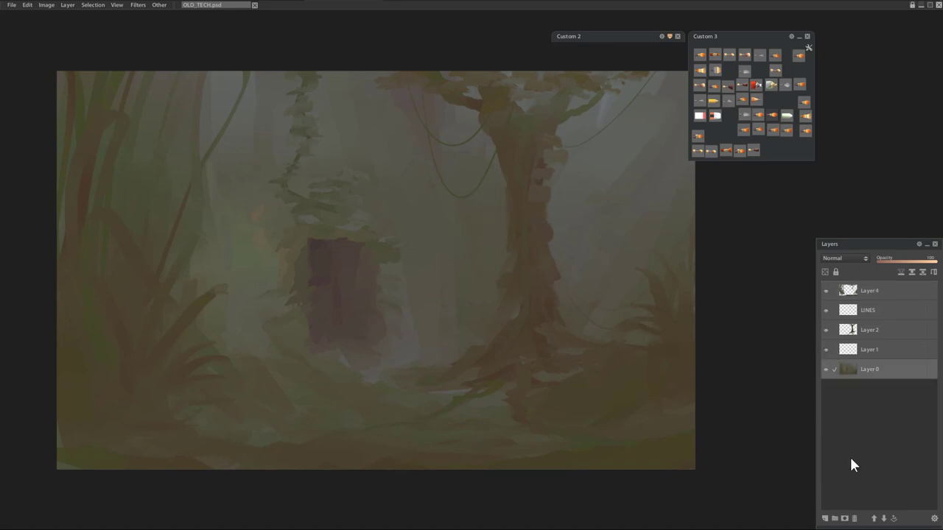
{"action": "left_click", "coordinate": [824, 519]}
{"action": "key", "text": "c"}
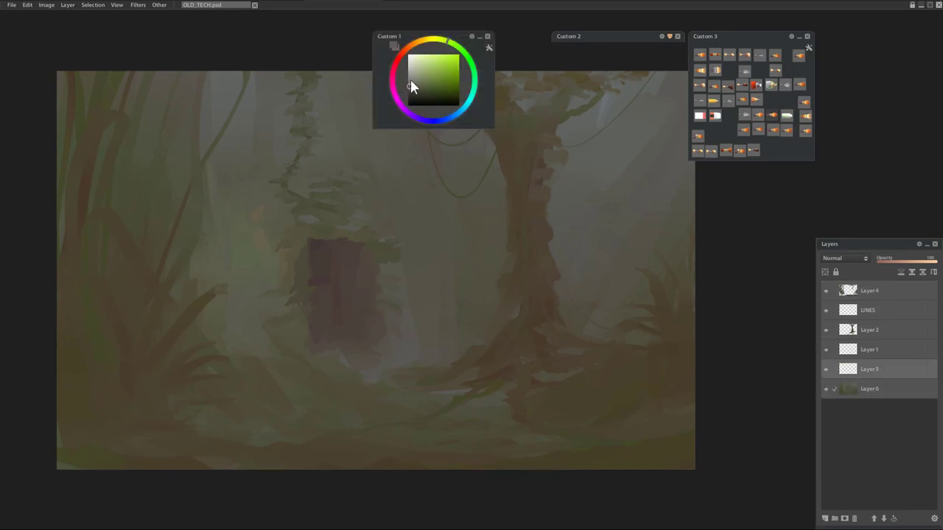
{"action": "left_click", "coordinate": [439, 40]}
{"action": "key", "text": "c"}
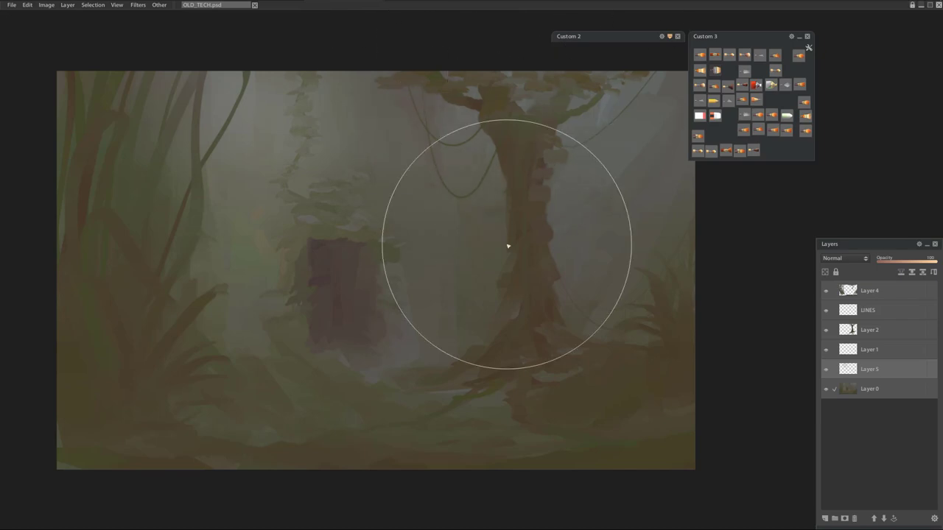
{"action": "key", "text": "Tab"}
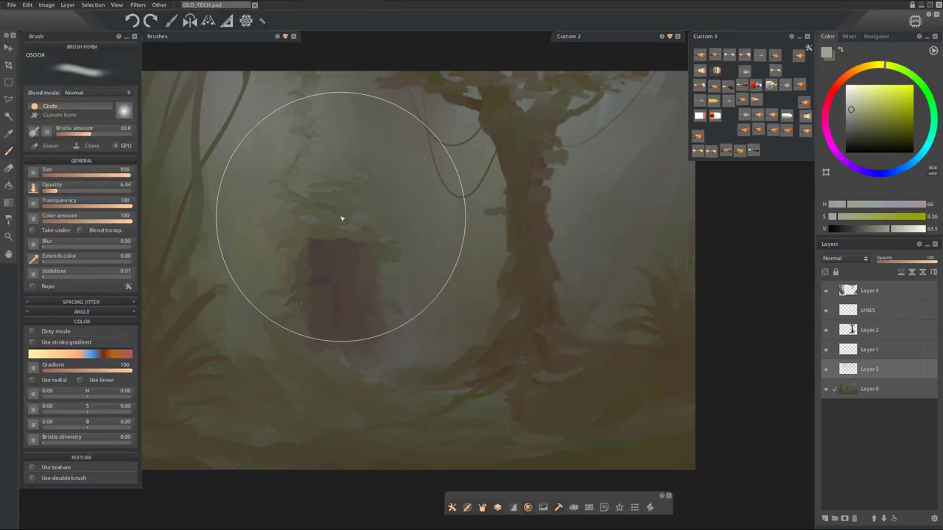
{"action": "key", "text": "Tab"}
Add a layer above Layer 4, switch to a smaller brush and pick a very dark desaturated blue
{"action": "left_click", "coordinate": [843, 291]}
{"action": "left_click", "coordinate": [824, 519]}
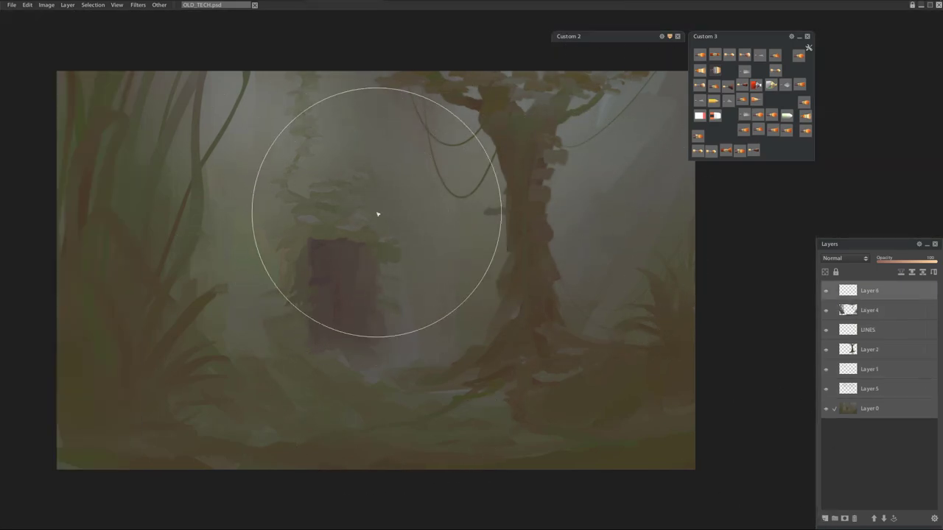
{"action": "left_click_drag", "start_coordinate": [470, 215], "coordinate": [402, 249]}
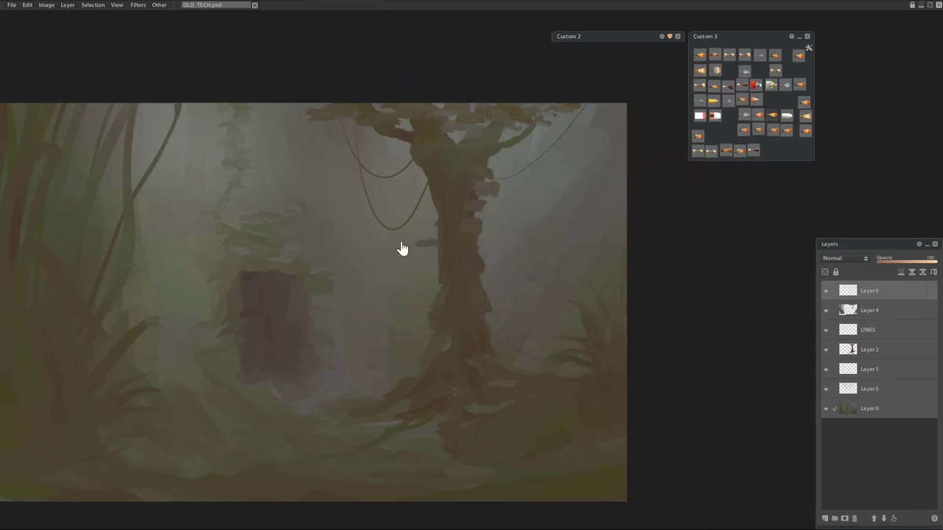
{"action": "key", "text": "["}
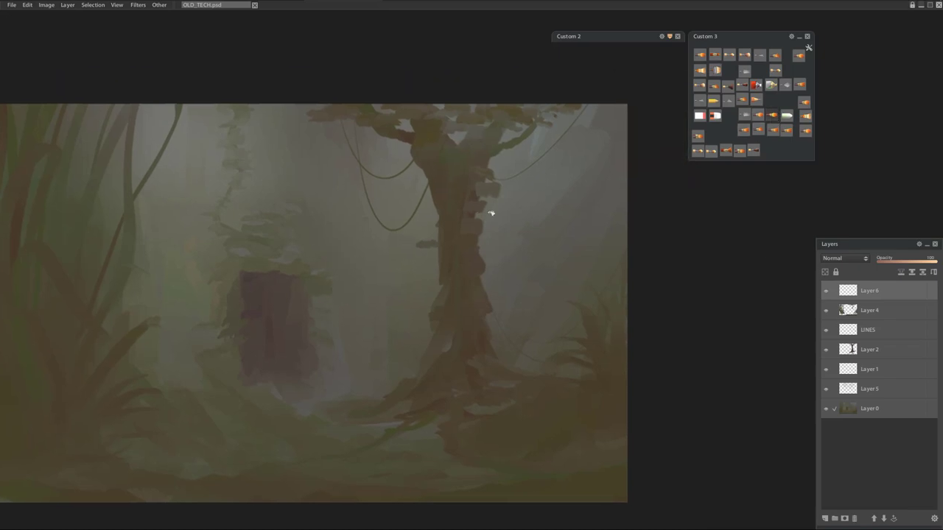
{"action": "key", "text": "F1"}
{"action": "left_click", "coordinate": [456, 114]}
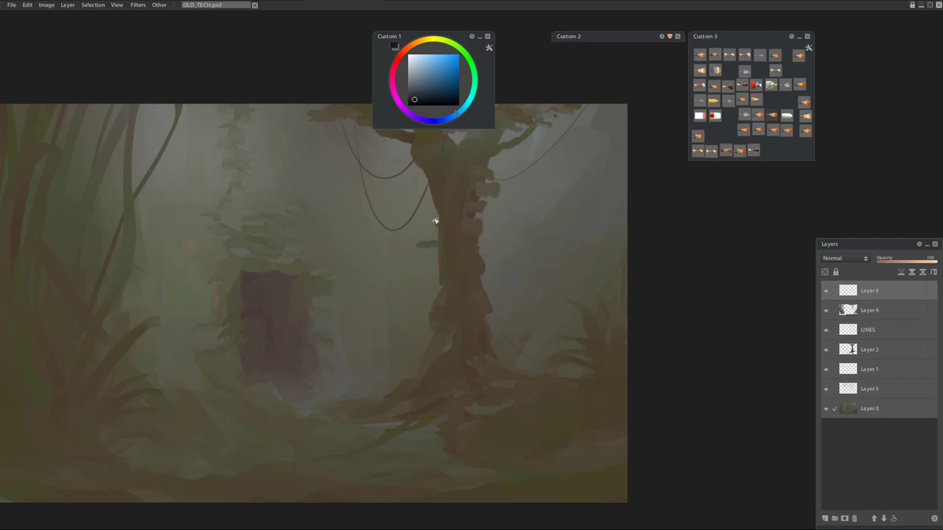
{"action": "left_click_drag", "start_coordinate": [442, 193], "coordinate": [449, 332]}
{"action": "key", "text": "ctrl+z"}
{"action": "left_click", "coordinate": [414, 95]}
{"action": "left_click_drag", "start_coordinate": [443, 215], "coordinate": [453, 336]}
{"action": "key", "text": "ctrl+z"}
{"action": "key", "text": "c"}
{"action": "key", "text": "c"}
{"action": "left_click_drag", "start_coordinate": [445, 212], "coordinate": [456, 292]}
{"action": "key", "text": "ctrl+z"}
{"action": "left_click_drag", "start_coordinate": [451, 227], "coordinate": [454, 316]}
{"action": "left_click_drag", "start_coordinate": [441, 209], "coordinate": [446, 332]}
{"action": "left_click_drag", "start_coordinate": [459, 199], "coordinate": [462, 335]}
{"action": "key", "text": "ctrl+z"}
{"action": "key", "text": "ctrl+z"}
{"action": "key", "text": "ctrl+z"}
Pick a near-black grey and block in dark mechanical patches and a tall rectangular panel on the tree trunk
{"action": "left_click", "coordinate": [407, 96]}
{"action": "left_click_drag", "start_coordinate": [449, 192], "coordinate": [452, 346]}
{"action": "left_click_drag", "start_coordinate": [440, 309], "coordinate": [450, 347]}
{"action": "key", "text": "ctrl+z"}
{"action": "key", "text": "ctrl+z"}
{"action": "key", "text": "ctrl+z"}
{"action": "key", "text": "c"}
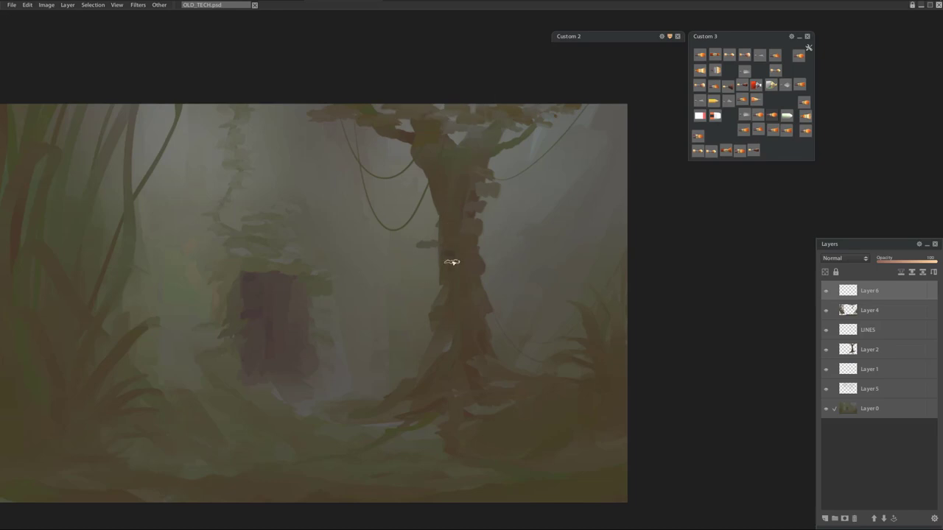
{"action": "left_click_drag", "start_coordinate": [451, 257], "coordinate": [451, 274]}
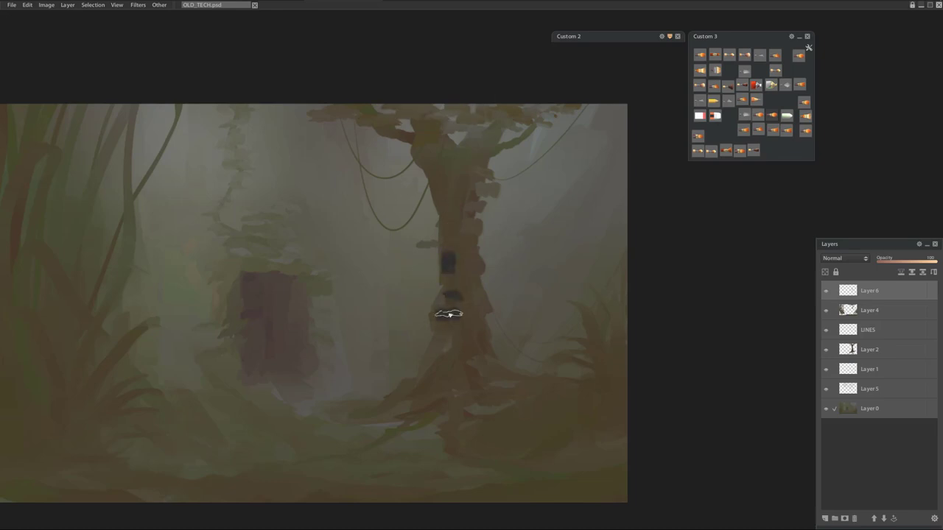
{"action": "left_click_drag", "start_coordinate": [446, 311], "coordinate": [447, 322]}
{"action": "left_click_drag", "start_coordinate": [476, 269], "coordinate": [475, 347]}
{"action": "left_click_drag", "start_coordinate": [474, 236], "coordinate": [489, 235]}
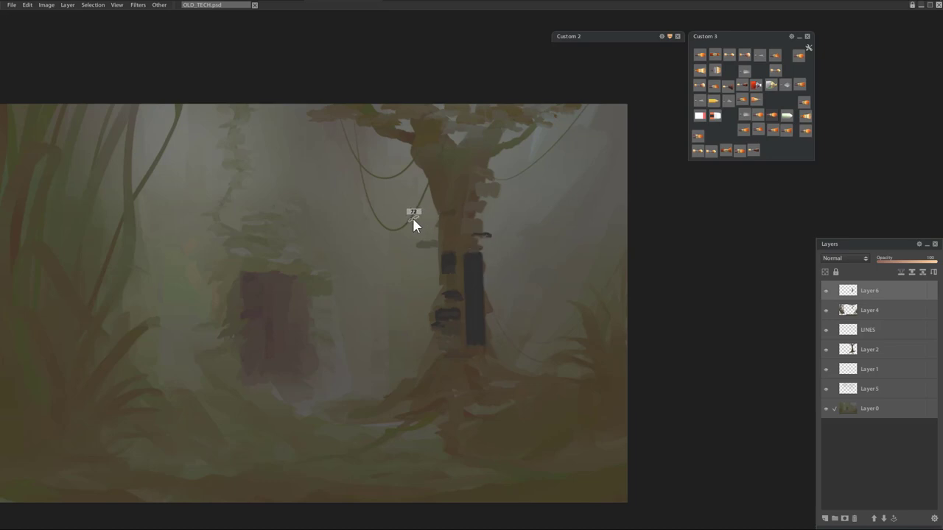
Draw a straight-edged dark pipe along the trunk's left side, angled at its upper end, and block in dark debris beside the roots
{"action": "left_click", "coordinate": [428, 162], "text": "shift"}
{"action": "left_click", "coordinate": [427, 239], "text": "shift"}
{"action": "left_click", "coordinate": [451, 239], "text": "shift"}
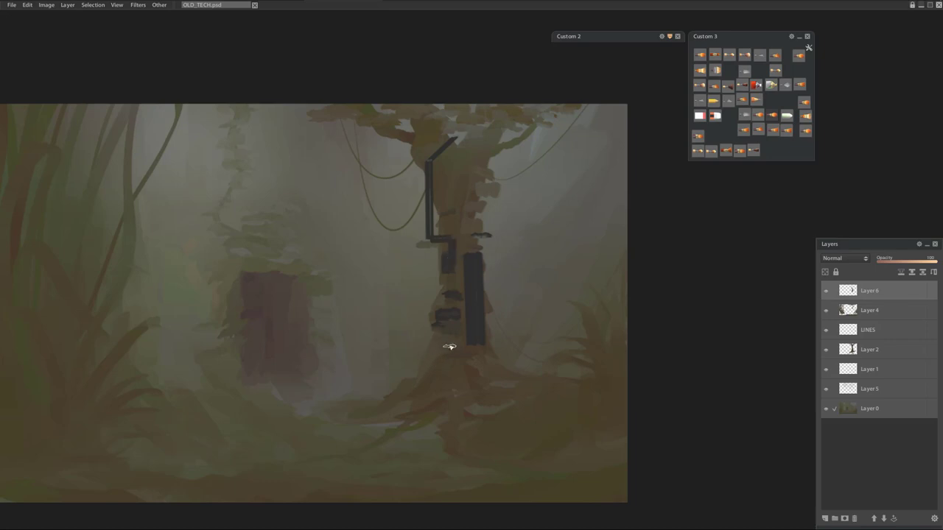
{"action": "mouse_move", "coordinate": [505, 359]}
{"action": "left_mouse_down"}
{"action": "mouse_move", "coordinate": [479, 363]}
{"action": "mouse_move", "coordinate": [526, 385]}
{"action": "left_mouse_up"}
Lock Layer 6's transparency and shade the dark pipe and trunk panel with tones sampled from the scene
{"action": "left_click", "coordinate": [825, 272]}
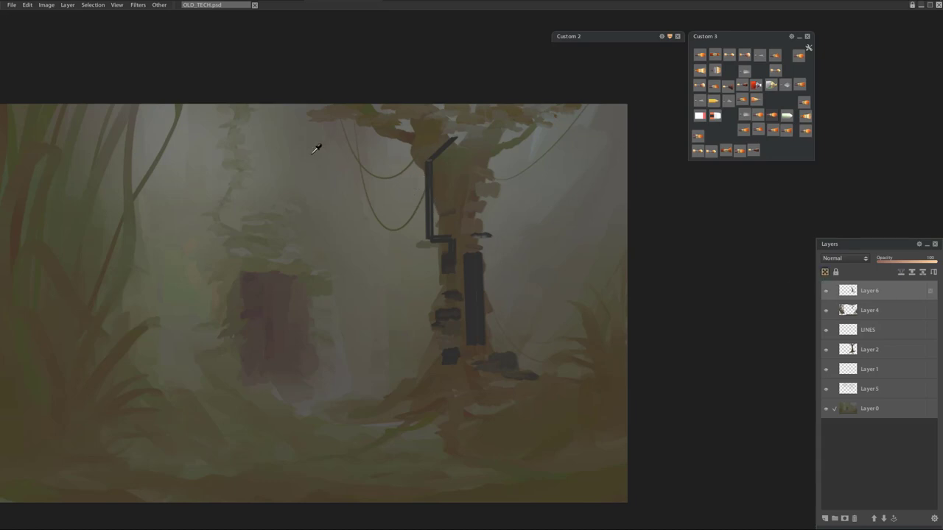
{"action": "mouse_move", "coordinate": [452, 141]}
{"action": "left_mouse_down"}
{"action": "mouse_move", "coordinate": [450, 171]}
{"action": "mouse_move", "coordinate": [450, 140]}
{"action": "mouse_move", "coordinate": [426, 194]}
{"action": "mouse_move", "coordinate": [438, 152]}
{"action": "mouse_move", "coordinate": [466, 137]}
{"action": "mouse_move", "coordinate": [424, 158]}
{"action": "mouse_move", "coordinate": [433, 192]}
{"action": "mouse_move", "coordinate": [394, 207]}
{"action": "mouse_move", "coordinate": [469, 127]}
{"action": "mouse_move", "coordinate": [413, 213]}
{"action": "mouse_move", "coordinate": [435, 291]}
{"action": "mouse_move", "coordinate": [454, 300]}
{"action": "mouse_move", "coordinate": [474, 255]}
{"action": "mouse_move", "coordinate": [519, 336]}
{"action": "mouse_move", "coordinate": [507, 343]}
{"action": "mouse_move", "coordinate": [483, 294]}
{"action": "left_mouse_up"}
{"action": "key", "text": "ctrl+z"}
{"action": "left_click", "coordinate": [428, 296], "text": "alt"}
{"action": "left_click", "coordinate": [499, 350], "text": "alt"}
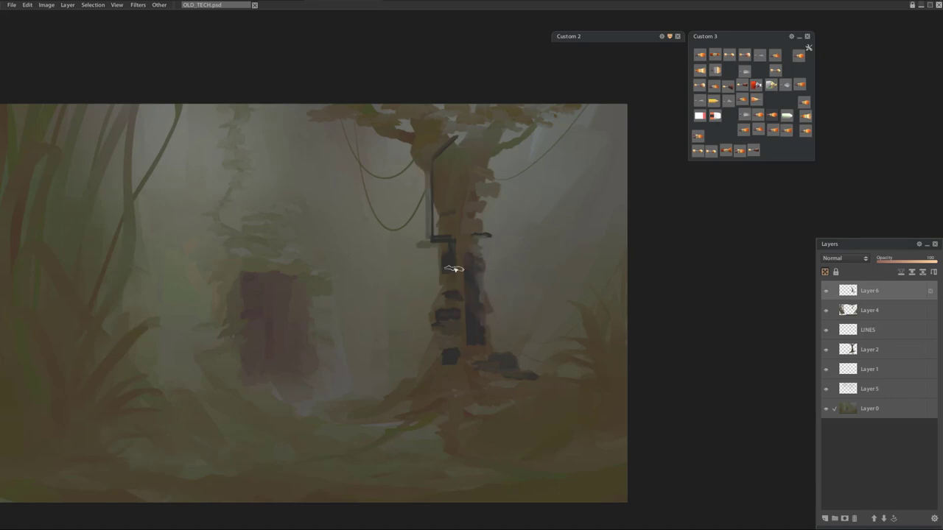
Paint dark brackets along the pipe, a branching arm at its upper end and a ledge at its lower end
{"action": "scroll", "coordinate": [459, 265], "scroll_direction": "up", "scroll_amount": 1}
{"action": "scroll", "coordinate": [460, 265], "scroll_direction": "up", "scroll_amount": 3}
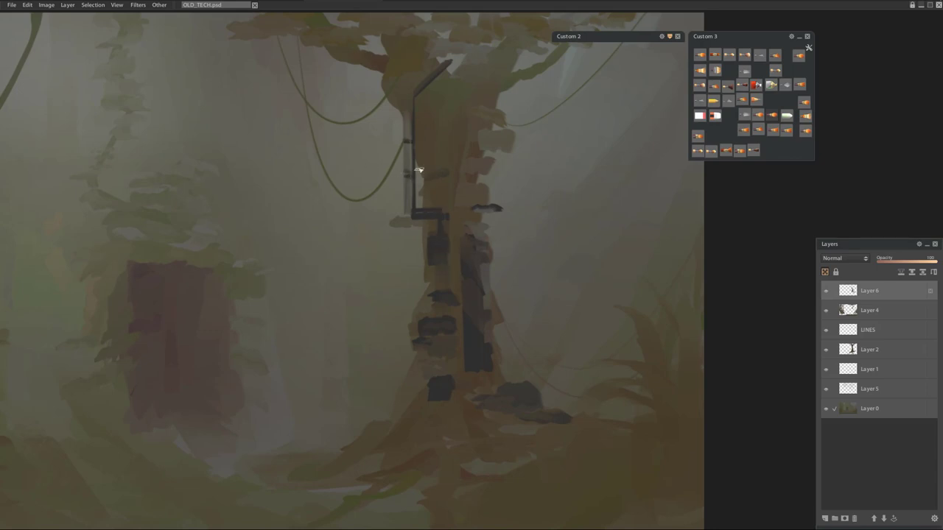
{"action": "left_click_drag", "start_coordinate": [404, 112], "coordinate": [411, 114]}
{"action": "left_click_drag", "start_coordinate": [411, 96], "coordinate": [417, 91]}
{"action": "left_click_drag", "start_coordinate": [359, 74], "coordinate": [385, 88]}
{"action": "left_click_drag", "start_coordinate": [451, 65], "coordinate": [411, 88]}
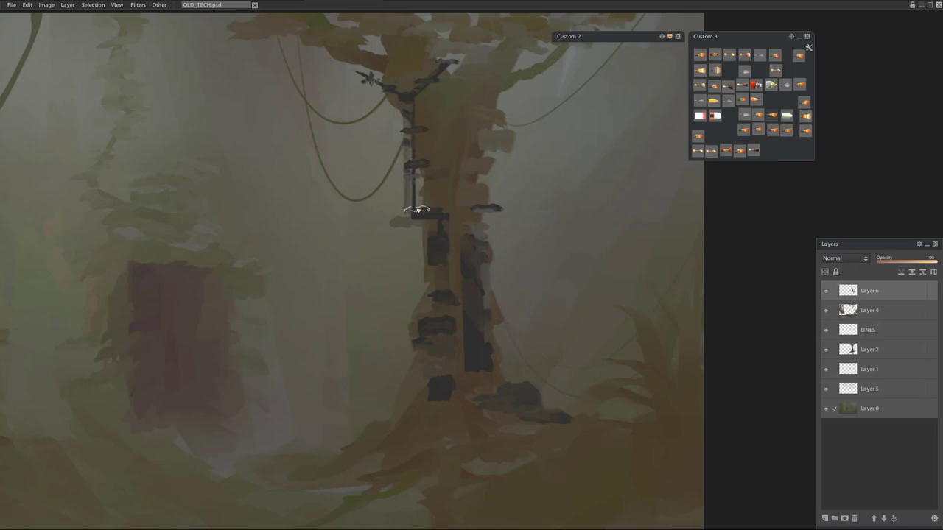
{"action": "left_click_drag", "start_coordinate": [416, 209], "coordinate": [411, 215]}
On a new layer, draw dark cables hanging from the pipe's ledge to the roots, with one trailing across the ground to the doorway
{"action": "left_click", "coordinate": [712, 101]}
{"action": "left_click", "coordinate": [825, 518]}
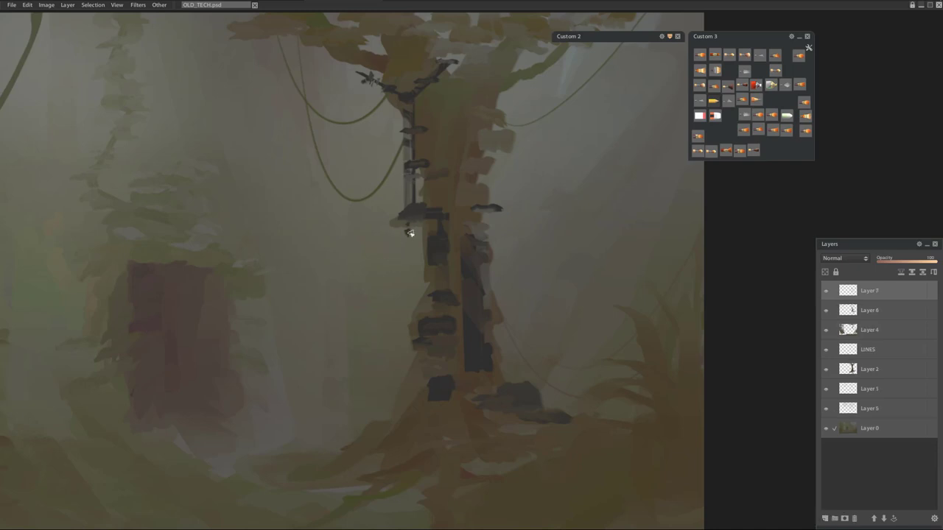
{"action": "mouse_move", "coordinate": [409, 226]}
{"action": "left_mouse_down"}
{"action": "mouse_move", "coordinate": [411, 312]}
{"action": "mouse_move", "coordinate": [341, 456]}
{"action": "left_mouse_up"}
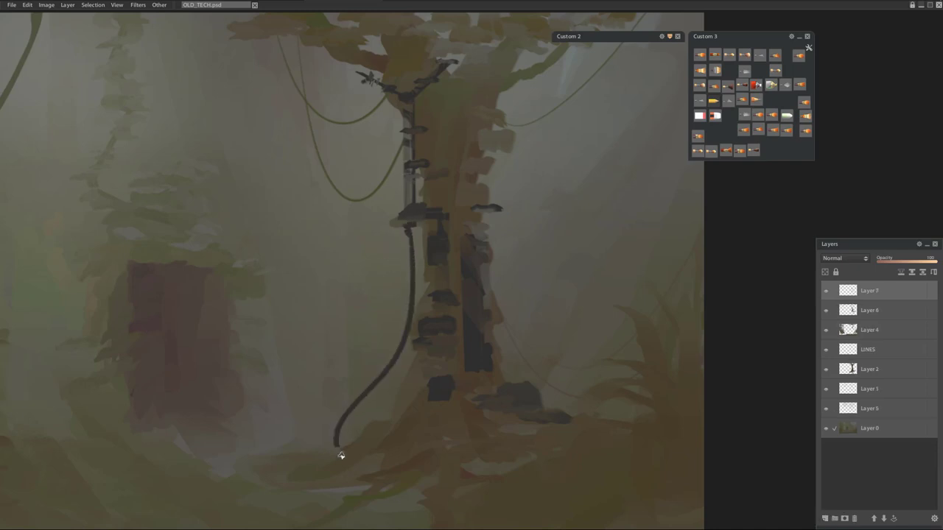
{"action": "mouse_move", "coordinate": [407, 227]}
{"action": "left_mouse_down"}
{"action": "mouse_move", "coordinate": [368, 354]}
{"action": "mouse_move", "coordinate": [366, 442]}
{"action": "mouse_move", "coordinate": [390, 427]}
{"action": "mouse_move", "coordinate": [228, 453]}
{"action": "mouse_move", "coordinate": [256, 428]}
{"action": "mouse_move", "coordinate": [95, 369]}
{"action": "left_mouse_up"}
Lock the cable layer's transparency and softly lighten the cables with a soft brush, fading the end near the doorway
{"action": "scroll", "coordinate": [404, 308], "scroll_direction": "down", "scroll_amount": 3}
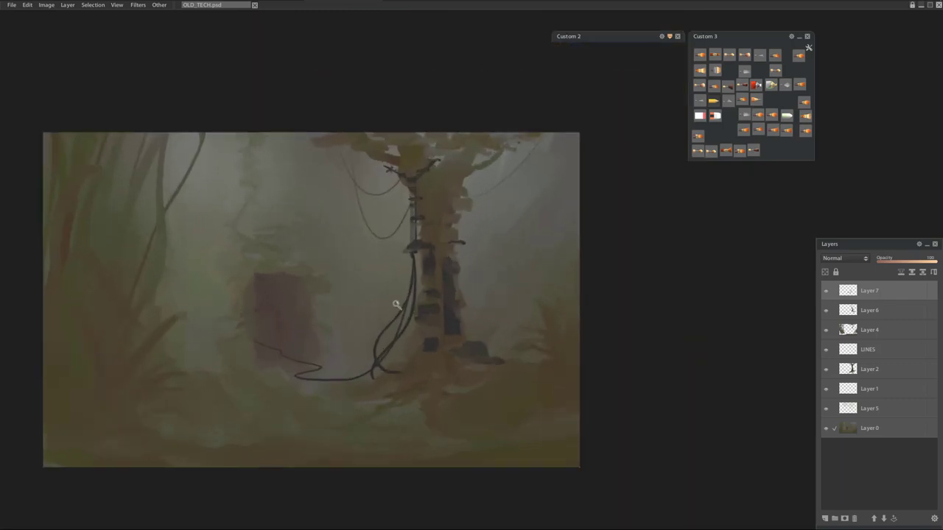
{"action": "scroll", "coordinate": [395, 305], "scroll_direction": "up", "scroll_amount": 1}
{"action": "left_click_drag", "start_coordinate": [338, 356], "coordinate": [397, 308]}
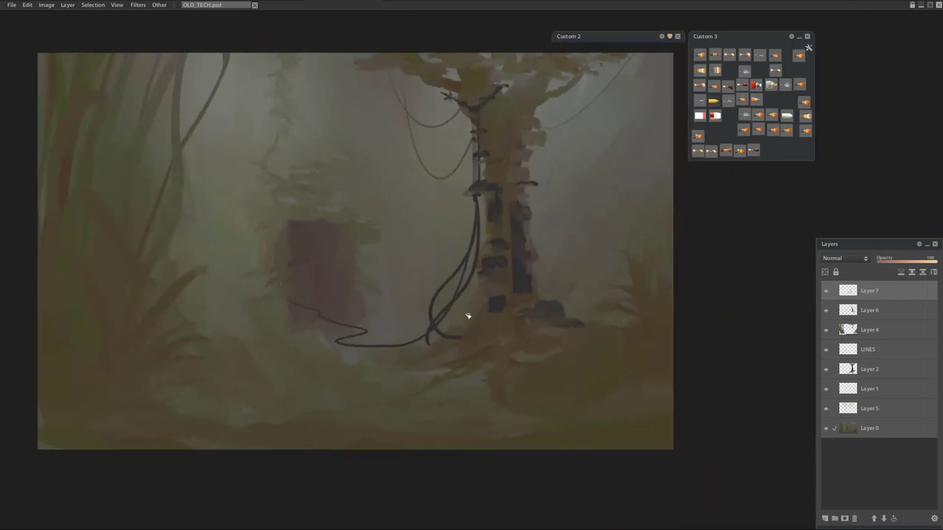
{"action": "left_click", "coordinate": [715, 71]}
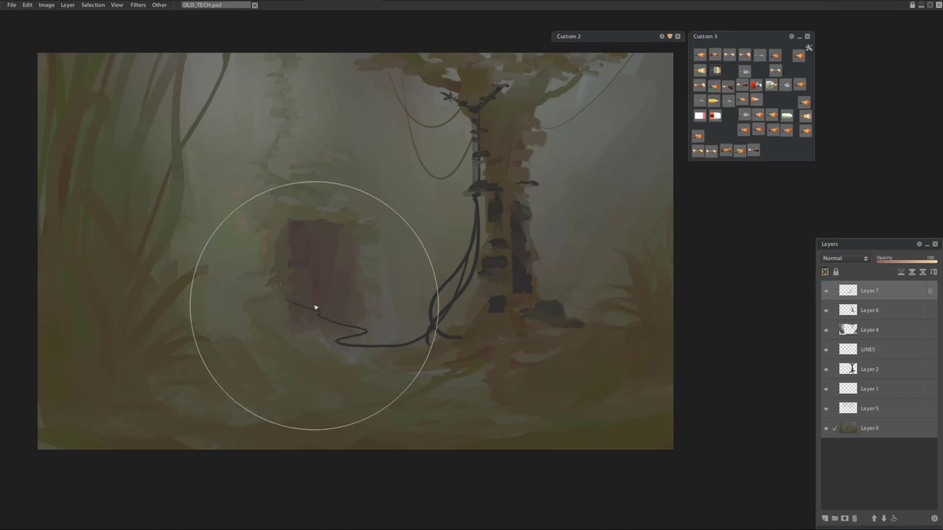
{"action": "mouse_move", "coordinate": [334, 271]}
{"action": "left_mouse_down"}
{"action": "mouse_move", "coordinate": [262, 291]}
{"action": "mouse_move", "coordinate": [340, 353]}
{"action": "left_mouse_up"}
{"action": "key", "text": "["}
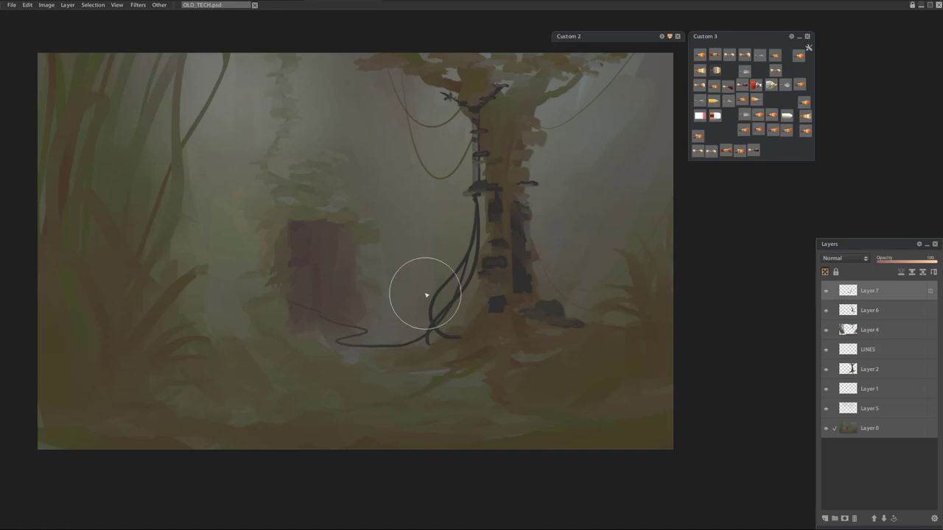
{"action": "left_click_drag", "start_coordinate": [428, 223], "coordinate": [452, 214]}
{"action": "scroll", "coordinate": [453, 215], "scroll_direction": "up", "scroll_amount": 1}
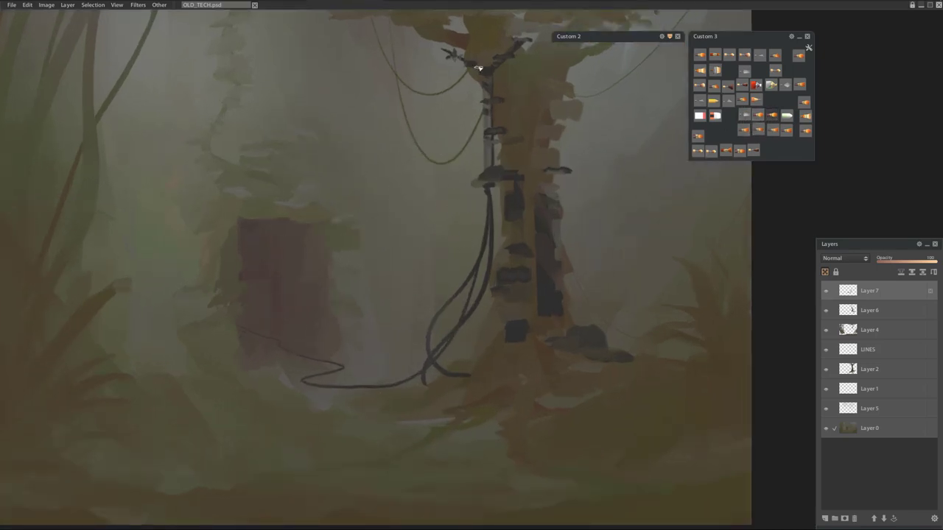
Merge the cable layer into Layer 6 and choose a light desaturated grey
{"action": "key", "text": "ctrl+e"}
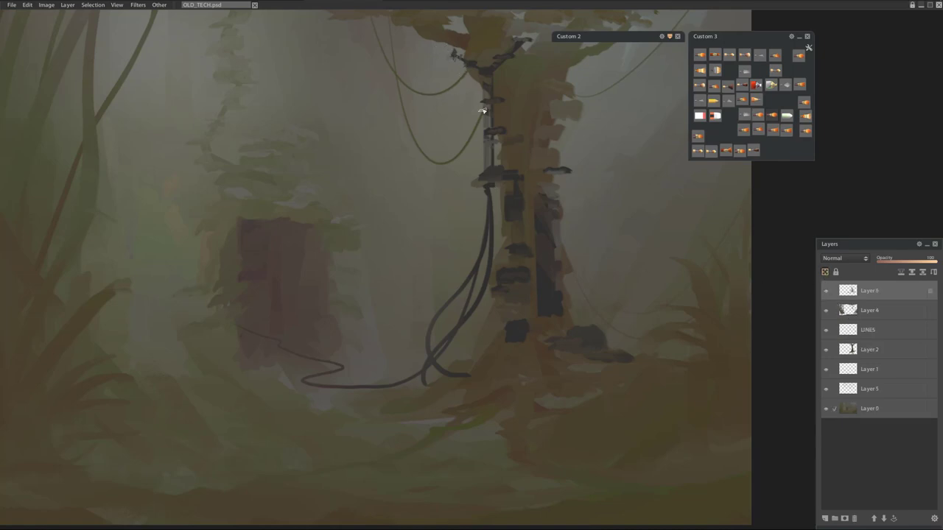
{"action": "key", "text": "c"}
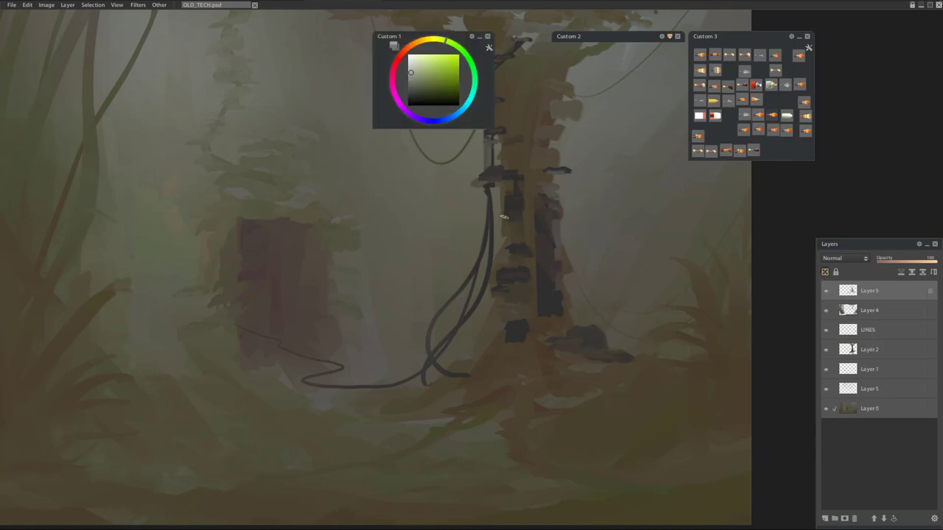
{"action": "left_click", "coordinate": [411, 79]}
{"action": "left_click_drag", "start_coordinate": [492, 239], "coordinate": [481, 254]}
{"action": "left_click_drag", "start_coordinate": [508, 256], "coordinate": [548, 265]}
{"action": "left_click_drag", "start_coordinate": [529, 226], "coordinate": [509, 255]}
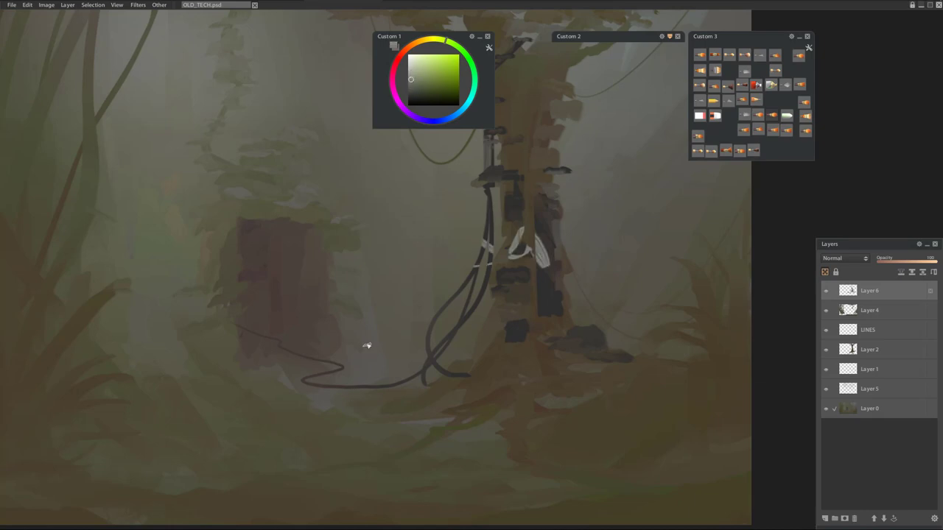
{"action": "key", "text": "ctrl+z"}
{"action": "key", "text": "ctrl+z"}
{"action": "key", "text": "ctrl+z"}
Paint light grey highlights on the pipe's ledge and along the edges of the hanging cables
{"action": "key", "text": "c"}
{"action": "mouse_move", "coordinate": [477, 167]}
{"action": "left_mouse_down"}
{"action": "mouse_move", "coordinate": [504, 159]}
{"action": "mouse_move", "coordinate": [520, 174]}
{"action": "mouse_move", "coordinate": [502, 184]}
{"action": "left_mouse_up"}
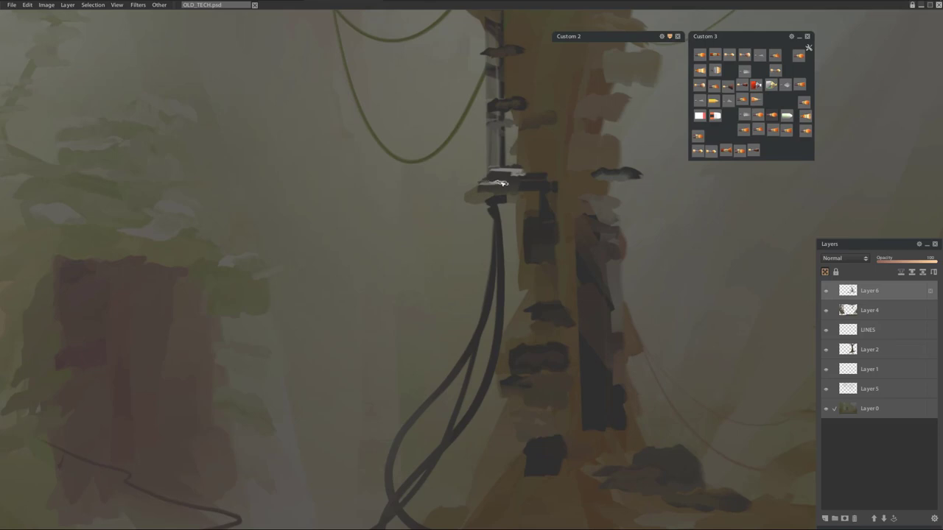
{"action": "left_click_drag", "start_coordinate": [444, 331], "coordinate": [523, 97]}
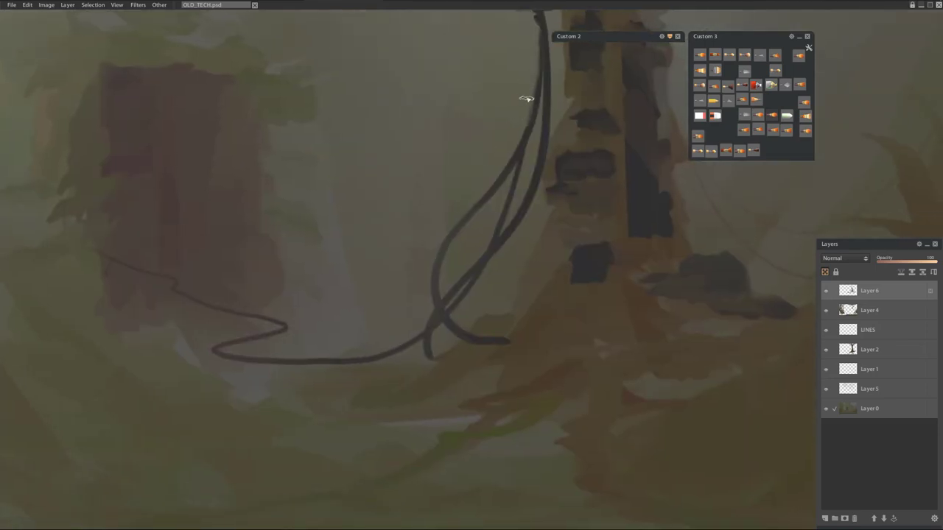
{"action": "left_click_drag", "start_coordinate": [477, 204], "coordinate": [427, 310]}
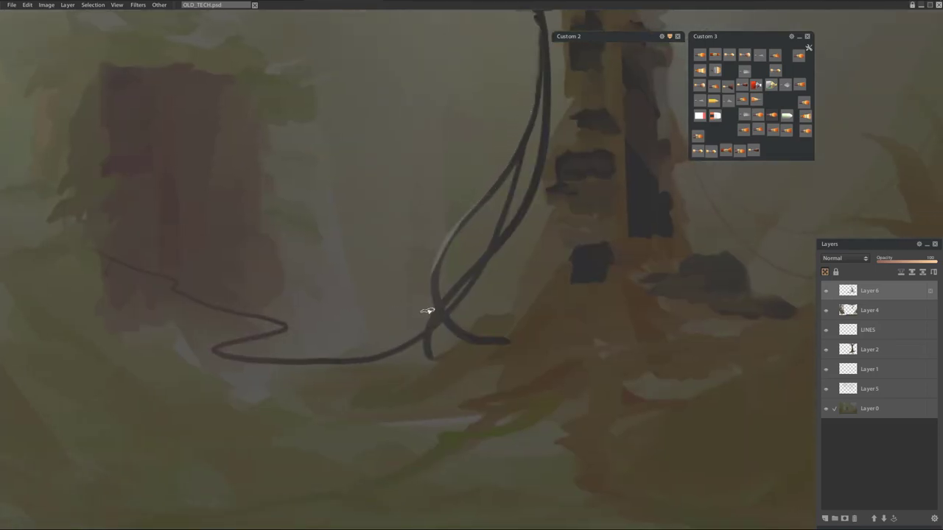
{"action": "left_click_drag", "start_coordinate": [531, 184], "coordinate": [459, 282]}
{"action": "key", "text": "ctrl+z"}
{"action": "left_click_drag", "start_coordinate": [515, 217], "coordinate": [393, 355]}
{"action": "key", "text": "ctrl+z"}
{"action": "mouse_move", "coordinate": [475, 263]}
{"action": "left_mouse_down"}
{"action": "mouse_move", "coordinate": [431, 318]}
{"action": "mouse_move", "coordinate": [487, 257]}
{"action": "left_mouse_up"}
{"action": "left_click_drag", "start_coordinate": [507, 192], "coordinate": [497, 231]}
{"action": "left_click_drag", "start_coordinate": [528, 116], "coordinate": [446, 257]}
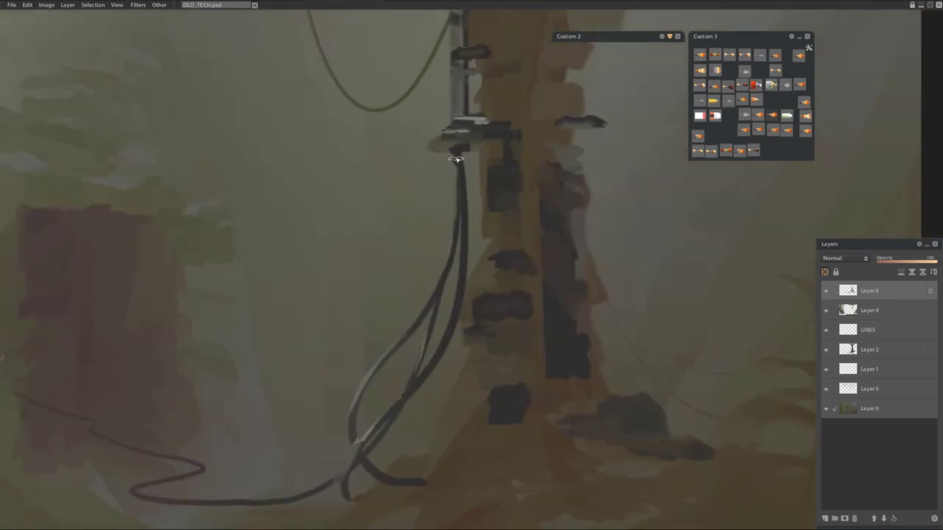
{"action": "left_click_drag", "start_coordinate": [462, 177], "coordinate": [458, 163]}
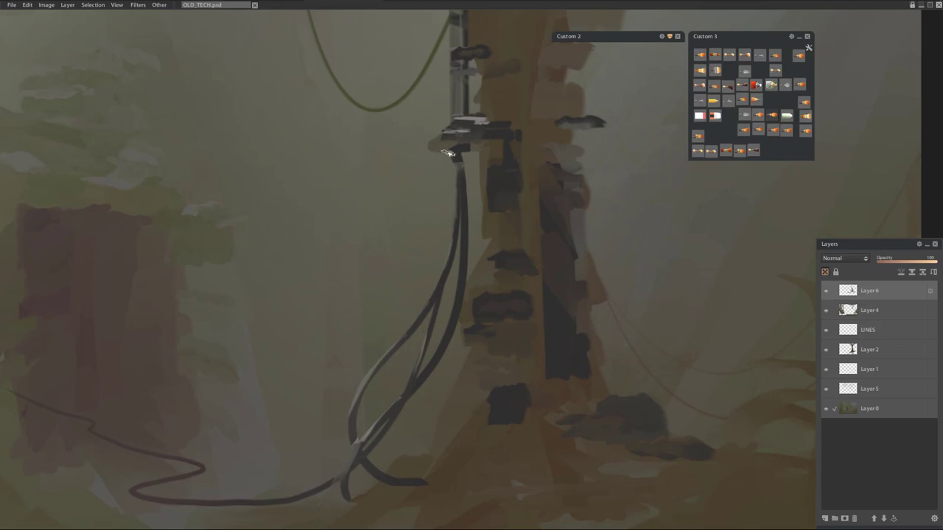
On a new layer, add light highlights to the brackets along the pipe and to the dark ledge on the trunk's right side
{"action": "left_click", "coordinate": [825, 518]}
{"action": "left_click_drag", "start_coordinate": [438, 96], "coordinate": [384, 220]}
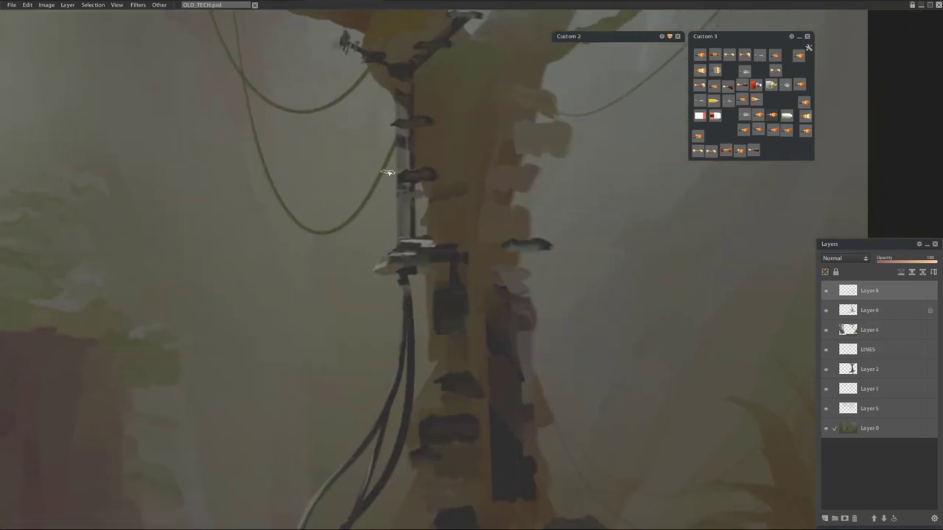
{"action": "left_click_drag", "start_coordinate": [396, 164], "coordinate": [409, 162]}
{"action": "left_click_drag", "start_coordinate": [408, 121], "coordinate": [395, 125]}
{"action": "left_click_drag", "start_coordinate": [420, 113], "coordinate": [457, 191]}
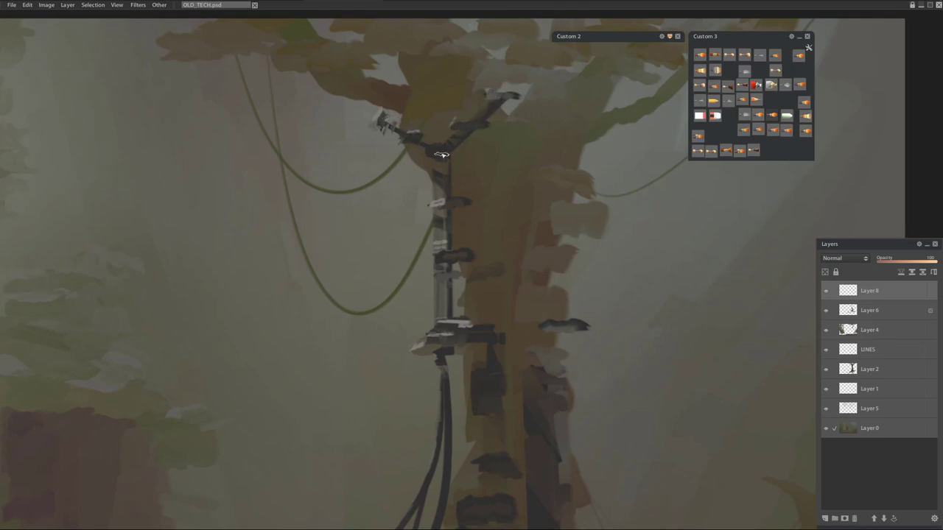
{"action": "left_click_drag", "start_coordinate": [479, 134], "coordinate": [482, 184]}
{"action": "key", "text": "ctrl+z"}
{"action": "left_click_drag", "start_coordinate": [533, 280], "coordinate": [486, 180]}
{"action": "left_click_drag", "start_coordinate": [499, 222], "coordinate": [535, 223]}
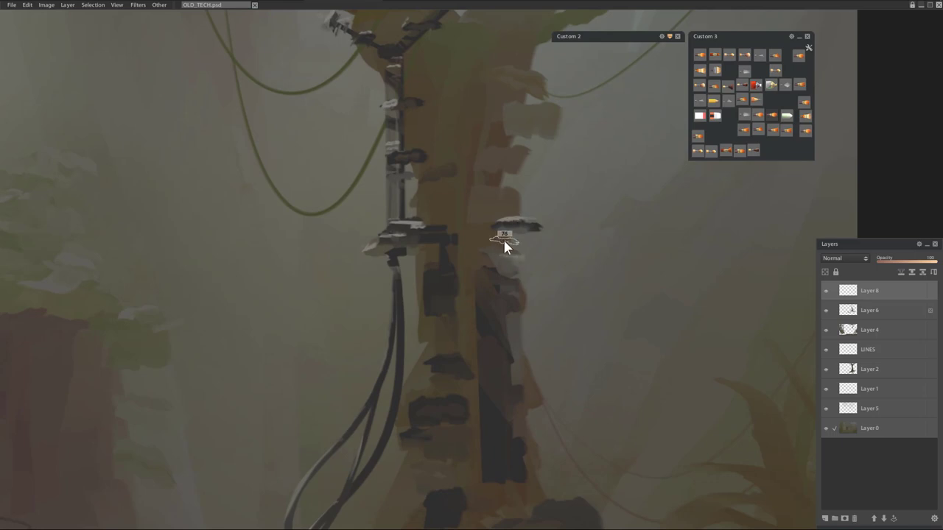
Paint a dark block with light edges beneath the trunk's right ledge, and hang thin cables from this ledge and the pipe's ledge
{"action": "left_click", "coordinate": [741, 118]}
{"action": "left_click_drag", "start_coordinate": [496, 237], "coordinate": [516, 267]}
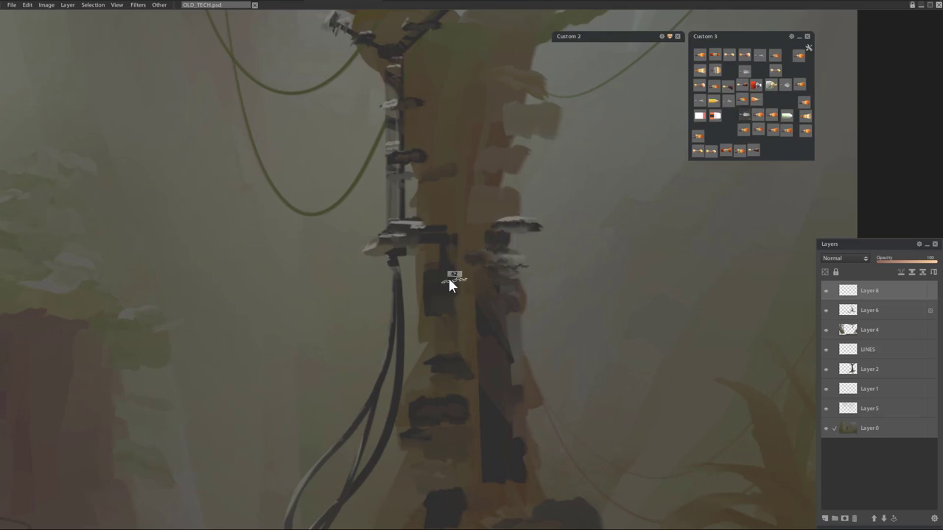
{"action": "left_click", "coordinate": [699, 100]}
{"action": "left_click", "coordinate": [713, 100]}
{"action": "mouse_move", "coordinate": [419, 241]}
{"action": "left_mouse_down"}
{"action": "mouse_move", "coordinate": [491, 290]}
{"action": "mouse_move", "coordinate": [491, 257]}
{"action": "mouse_move", "coordinate": [514, 219]}
{"action": "left_mouse_up"}
{"action": "mouse_move", "coordinate": [406, 260]}
{"action": "left_mouse_down"}
{"action": "mouse_move", "coordinate": [459, 476]}
{"action": "mouse_move", "coordinate": [520, 225]}
{"action": "left_mouse_up"}
{"action": "left_click_drag", "start_coordinate": [548, 271], "coordinate": [494, 303]}
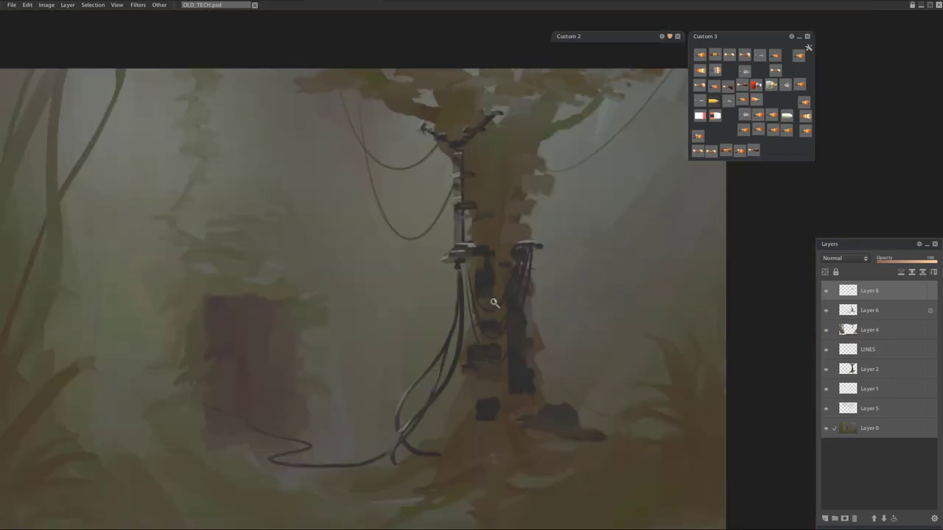
{"action": "scroll", "coordinate": [544, 261], "scroll_direction": "up", "scroll_amount": 2}
{"action": "left_click_drag", "start_coordinate": [521, 149], "coordinate": [522, 153]}
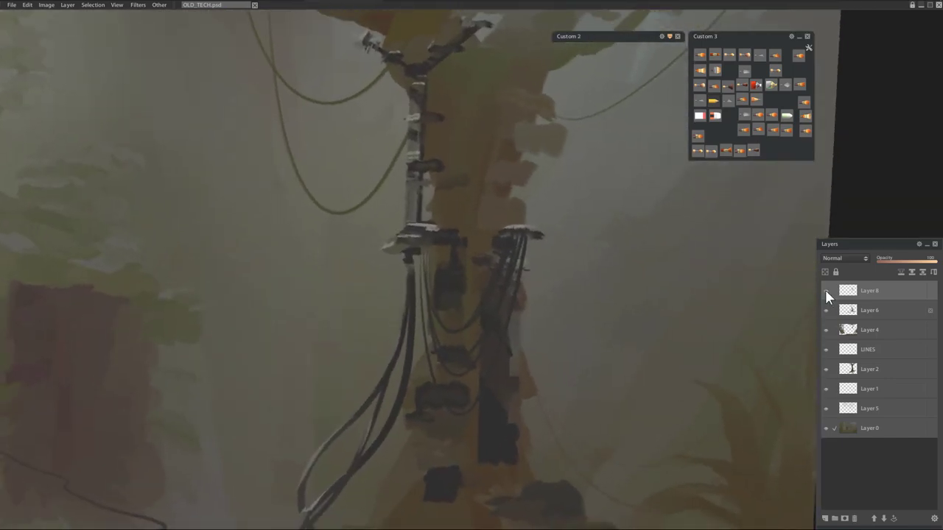
Compare the painting with Layer 8 hidden and shown, and mirror the canvas view
{"action": "left_click", "coordinate": [825, 291]}
{"action": "left_click", "coordinate": [826, 291]}
{"action": "mouse_move", "coordinate": [180, 389]}
{"action": "left_mouse_down"}
{"action": "mouse_move", "coordinate": [511, 275]}
{"action": "mouse_move", "coordinate": [473, 282]}
{"action": "mouse_move", "coordinate": [494, 247]}
{"action": "left_mouse_up"}
{"action": "key", "text": "h"}
{"action": "left_click_drag", "start_coordinate": [369, 295], "coordinate": [562, 302]}
{"action": "left_click_drag", "start_coordinate": [446, 252], "coordinate": [489, 206]}
Lock Layer 8's transparency and softly lighten the lower bends of the looping cables with a soft brush
{"action": "left_click", "coordinate": [742, 101]}
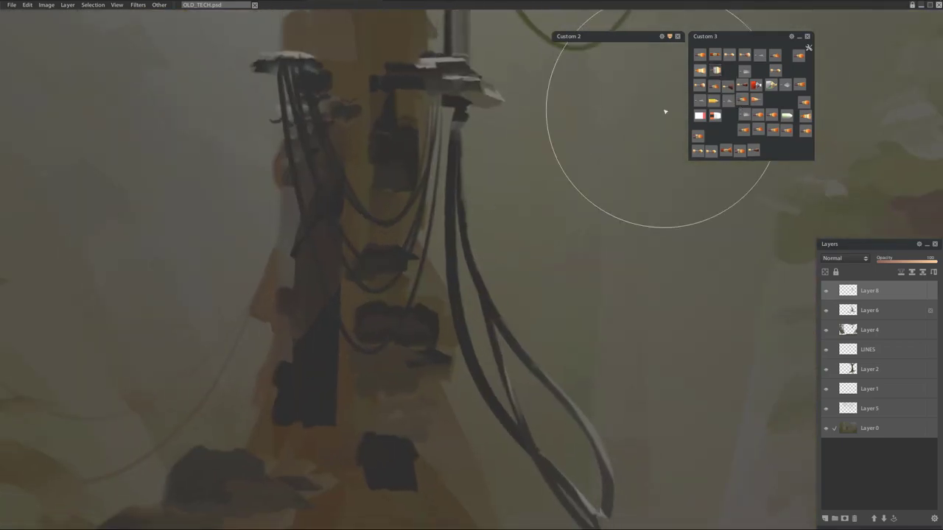
{"action": "left_click_drag", "start_coordinate": [411, 173], "coordinate": [299, 160]}
{"action": "left_click_drag", "start_coordinate": [379, 174], "coordinate": [398, 268]}
{"action": "key", "text": "ctrl+z"}
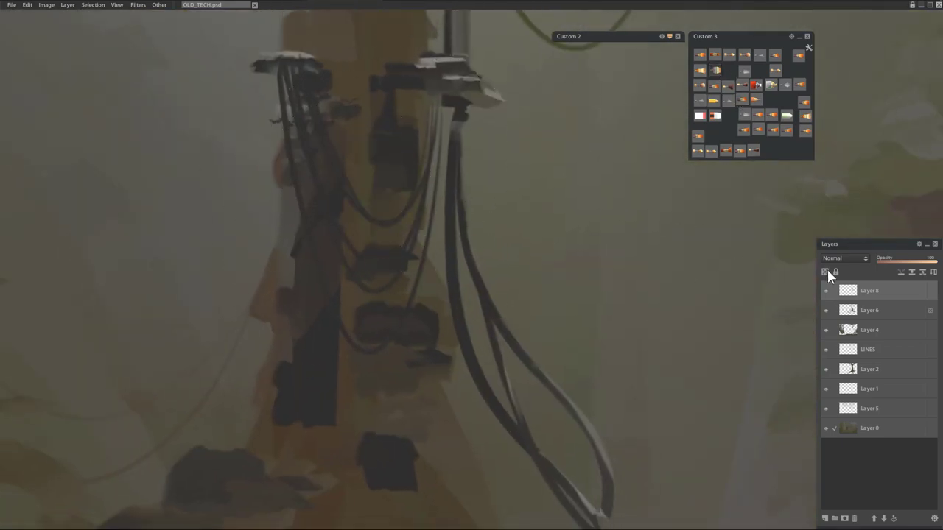
{"action": "left_click", "coordinate": [825, 273]}
{"action": "mouse_move", "coordinate": [377, 207]}
{"action": "left_mouse_down"}
{"action": "mouse_move", "coordinate": [383, 345]}
{"action": "mouse_move", "coordinate": [385, 327]}
{"action": "mouse_move", "coordinate": [361, 335]}
{"action": "left_mouse_up"}
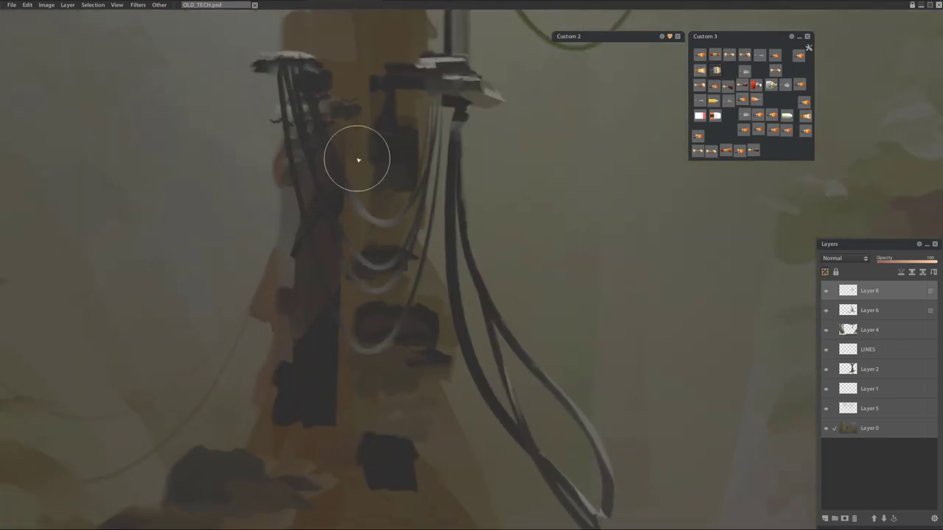
Paint darker shading and crisper highlights along the curves of the thin looping cables on the trunk
{"action": "mouse_move", "coordinate": [593, 172]}
{"action": "left_mouse_down"}
{"action": "mouse_move", "coordinate": [604, 185]}
{"action": "mouse_move", "coordinate": [551, 383]}
{"action": "left_mouse_up"}
{"action": "mouse_move", "coordinate": [450, 243]}
{"action": "left_mouse_down"}
{"action": "mouse_move", "coordinate": [511, 162]}
{"action": "mouse_move", "coordinate": [498, 174]}
{"action": "left_mouse_up"}
{"action": "left_click", "coordinate": [771, 115]}
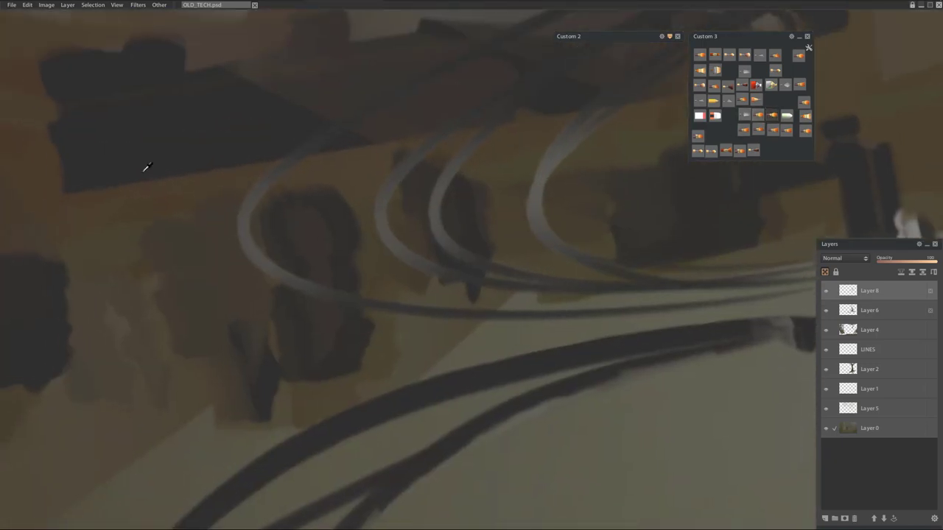
{"action": "mouse_move", "coordinate": [301, 155]}
{"action": "left_mouse_down"}
{"action": "mouse_move", "coordinate": [227, 206]}
{"action": "mouse_move", "coordinate": [311, 284]}
{"action": "left_mouse_up"}
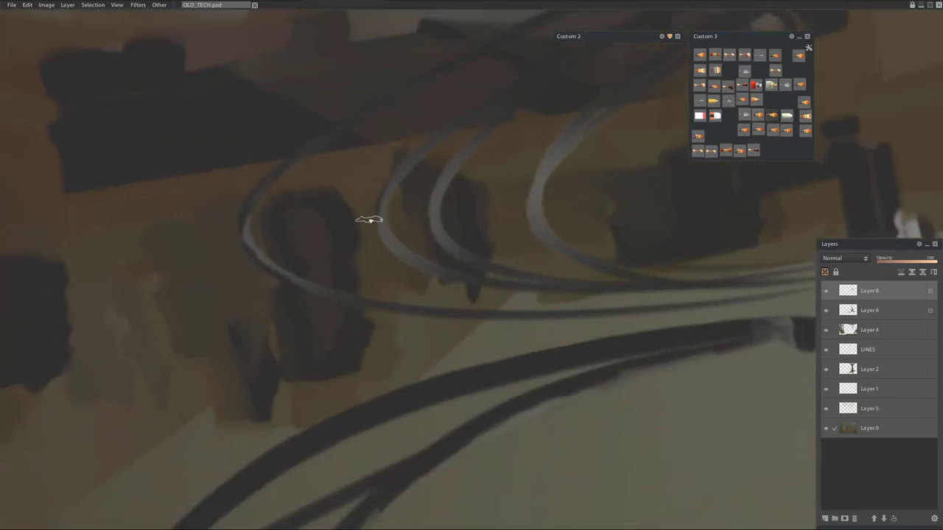
{"action": "left_click_drag", "start_coordinate": [376, 221], "coordinate": [438, 272]}
{"action": "left_click_drag", "start_coordinate": [421, 137], "coordinate": [393, 177]}
{"action": "mouse_move", "coordinate": [428, 197]}
{"action": "left_mouse_down"}
{"action": "mouse_move", "coordinate": [444, 162]}
{"action": "mouse_move", "coordinate": [424, 225]}
{"action": "left_mouse_up"}
{"action": "left_click_drag", "start_coordinate": [584, 106], "coordinate": [564, 268]}
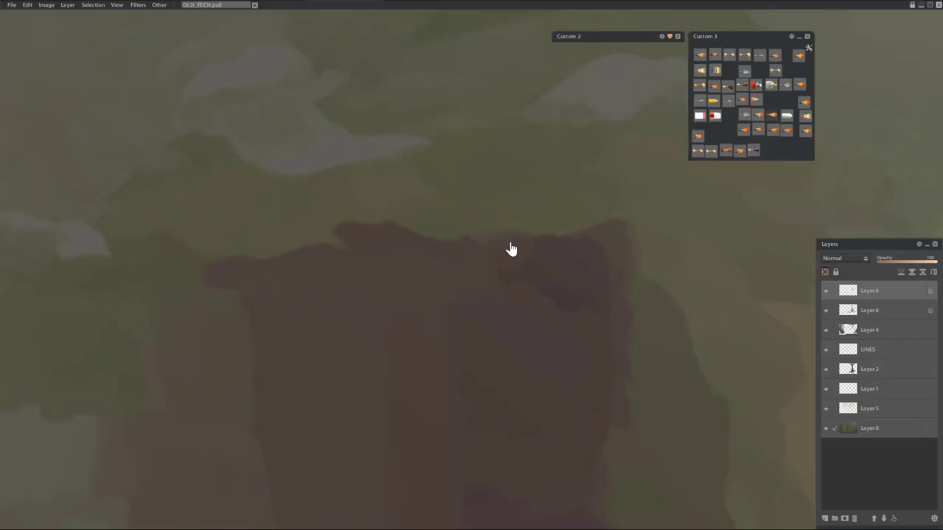
{"action": "left_click_drag", "start_coordinate": [511, 249], "coordinate": [434, 333]}
{"action": "left_click_drag", "start_coordinate": [358, 270], "coordinate": [401, 265]}
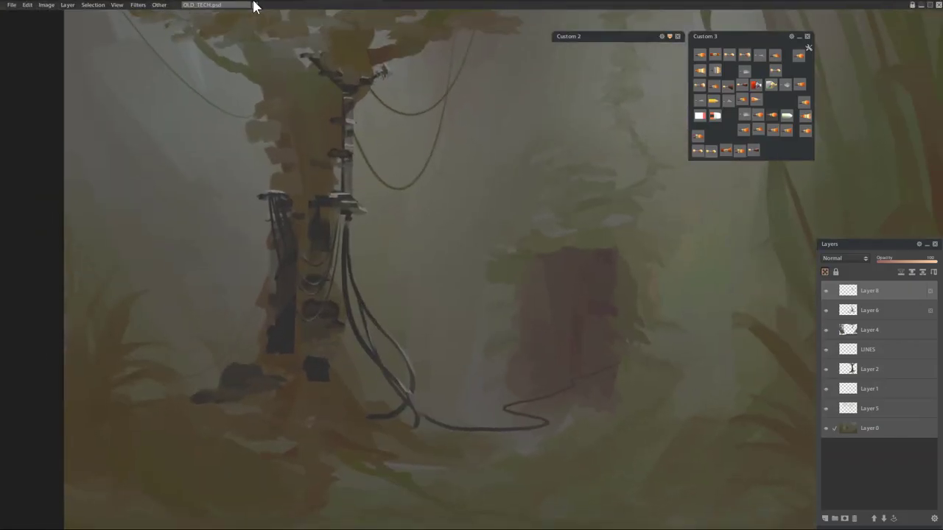
Sample the ledge's light grey and paint small highlights on the lower end of the dark strip beneath the cables
{"action": "mouse_move", "coordinate": [255, 2]}
{"action": "left_click", "coordinate": [491, 3]}
{"action": "left_click", "coordinate": [730, 453]}
{"action": "scroll", "coordinate": [308, 295], "scroll_direction": "up", "scroll_amount": 3}
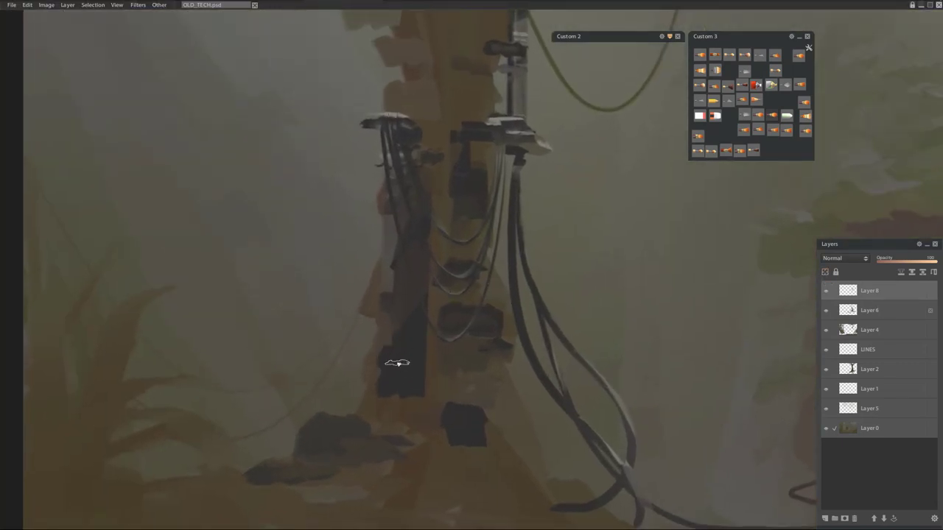
{"action": "key", "text": "Tab"}
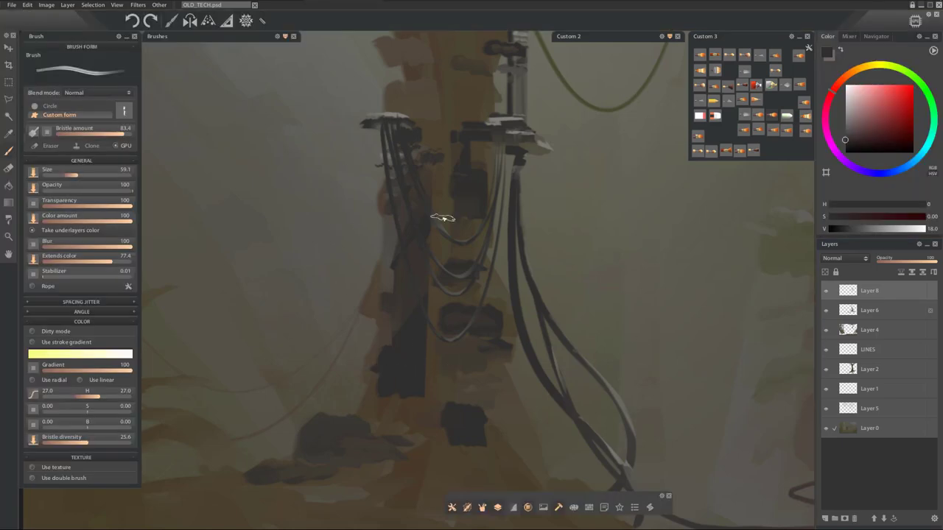
{"action": "left_click", "coordinate": [730, 152]}
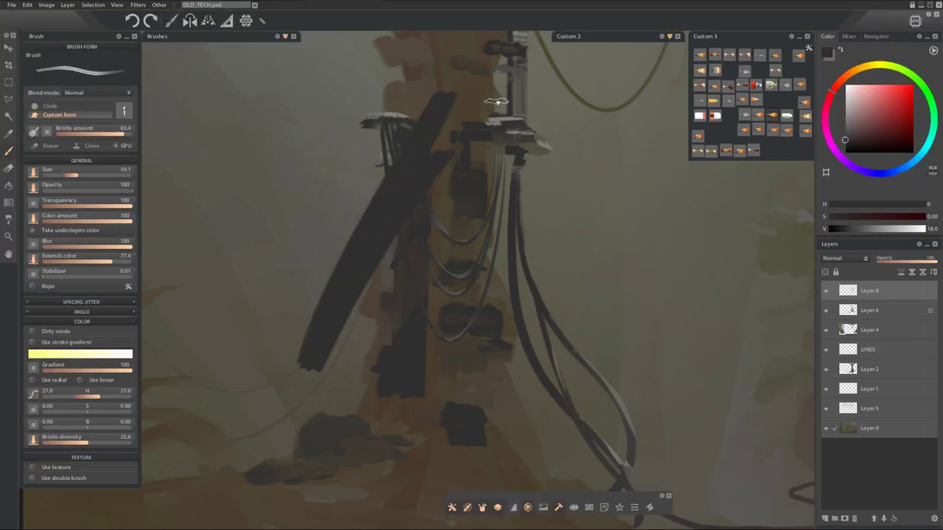
{"action": "left_click", "coordinate": [380, 133], "text": "alt"}
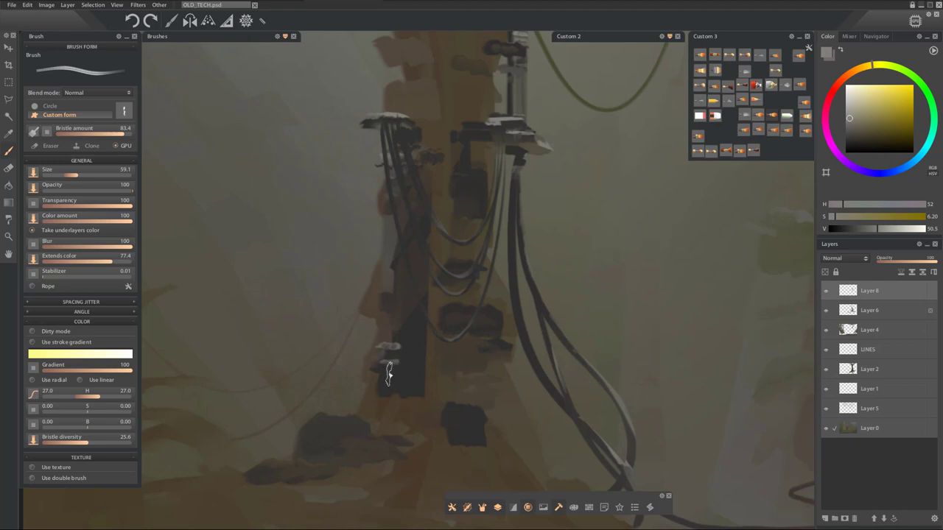
{"action": "left_click_drag", "start_coordinate": [408, 367], "coordinate": [408, 378]}
{"action": "left_click_drag", "start_coordinate": [388, 366], "coordinate": [389, 379]}
{"action": "left_click_drag", "start_coordinate": [422, 331], "coordinate": [420, 343]}
{"action": "mouse_move", "coordinate": [413, 295]}
{"action": "left_mouse_down"}
{"action": "mouse_move", "coordinate": [412, 309]}
{"action": "mouse_move", "coordinate": [443, 276]}
{"action": "left_mouse_up"}
{"action": "left_click_drag", "start_coordinate": [450, 141], "coordinate": [504, 142]}
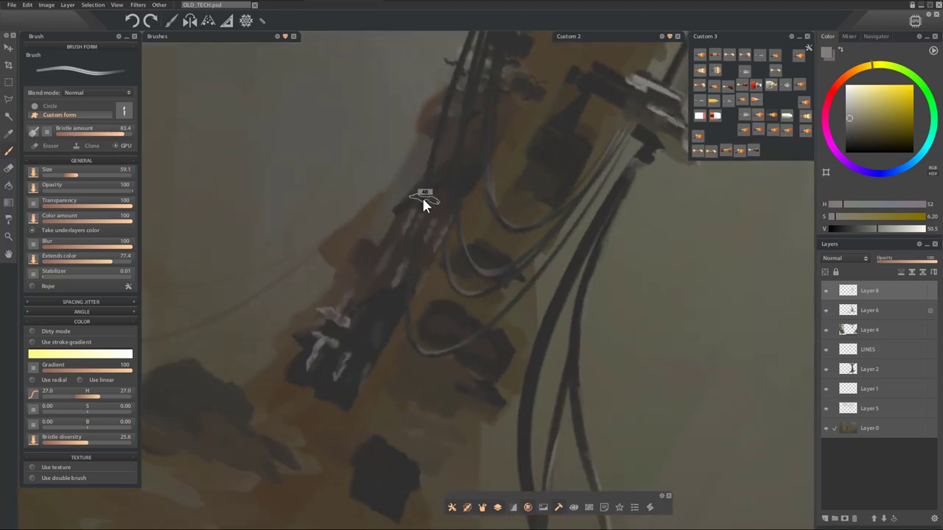
Add grey highlights further up the dark strip, reduce the brush size, and set its stabilizer to 76.6
{"action": "left_click_drag", "start_coordinate": [423, 190], "coordinate": [408, 254]}
{"action": "key", "text": "["}
{"action": "key", "text": "["}
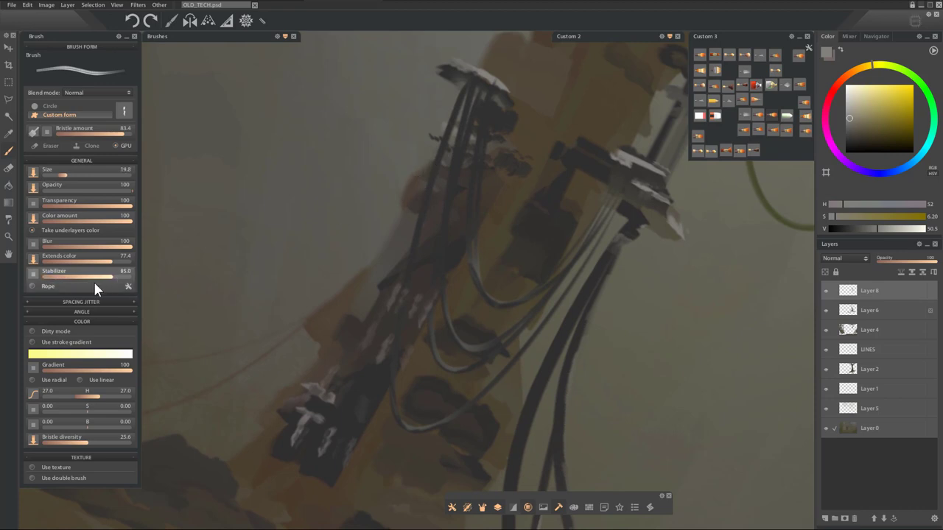
{"action": "left_click", "coordinate": [101, 277]}
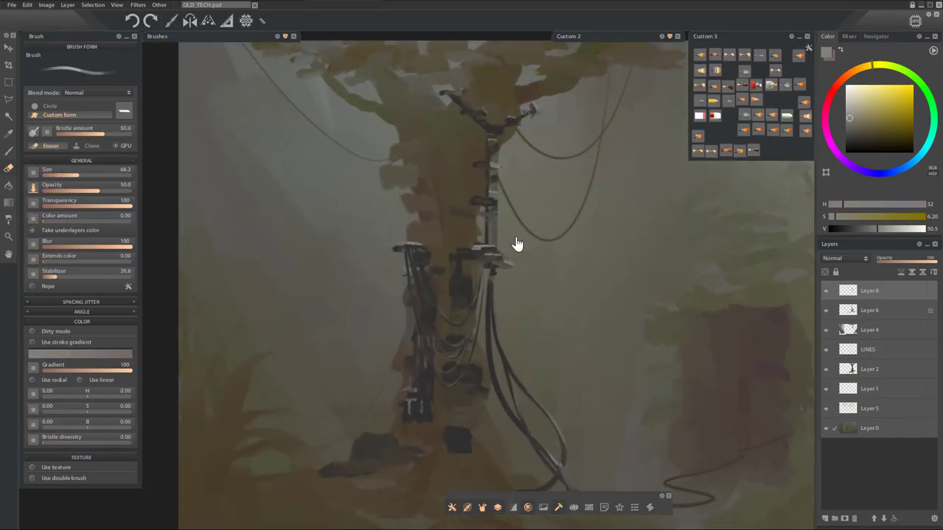
Mirror the canvas back to its original orientation and save the painting
{"action": "left_click_drag", "start_coordinate": [517, 245], "coordinate": [469, 232]}
{"action": "key", "text": "h"}
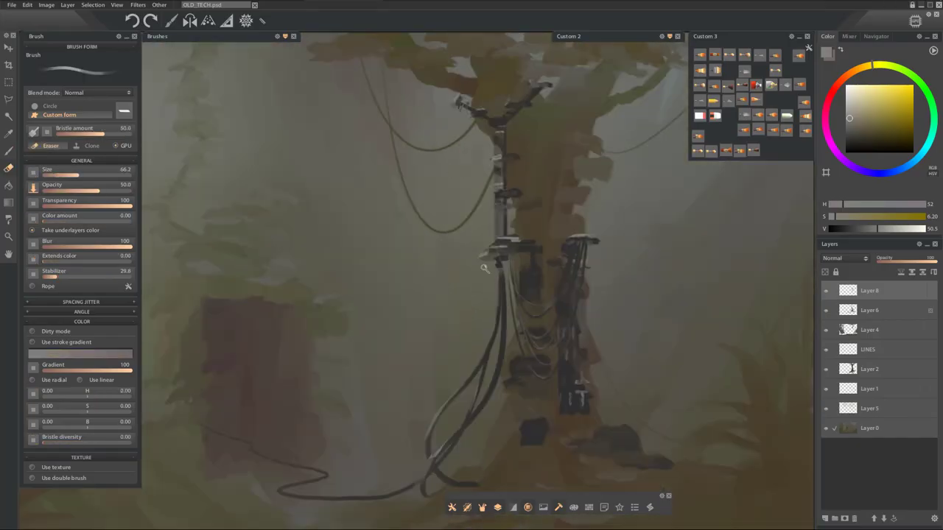
{"action": "scroll", "coordinate": [486, 294], "scroll_direction": "down", "scroll_amount": 2}
{"action": "key", "text": "ctrl+s"}
{"action": "scroll", "coordinate": [469, 306], "scroll_direction": "up", "scroll_amount": 2}
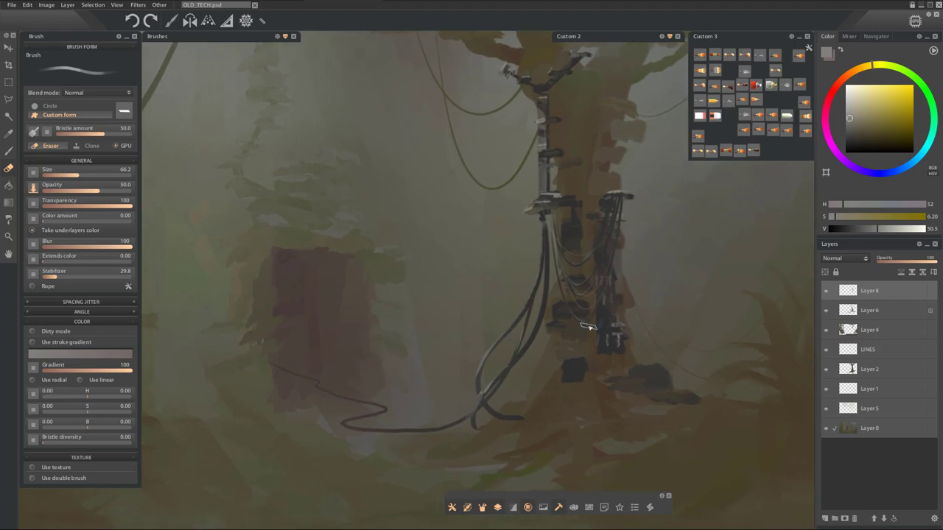
{"action": "scroll", "coordinate": [668, 297], "scroll_direction": "down", "scroll_amount": 2}
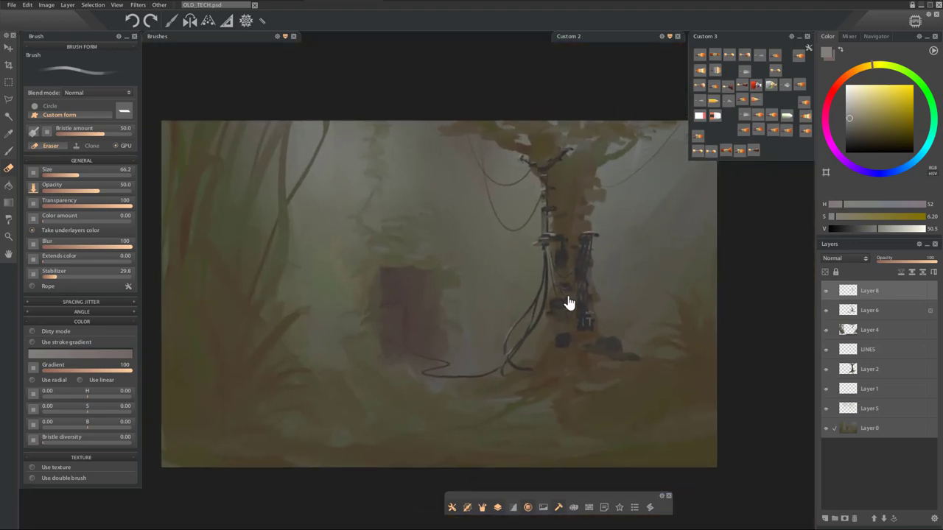
Lower Layer 6's opacity to about 65 and stamp all visible layers into a new layer above Layer 8
{"action": "left_click", "coordinate": [826, 313]}
{"action": "left_click_drag", "start_coordinate": [929, 260], "coordinate": [919, 271]}
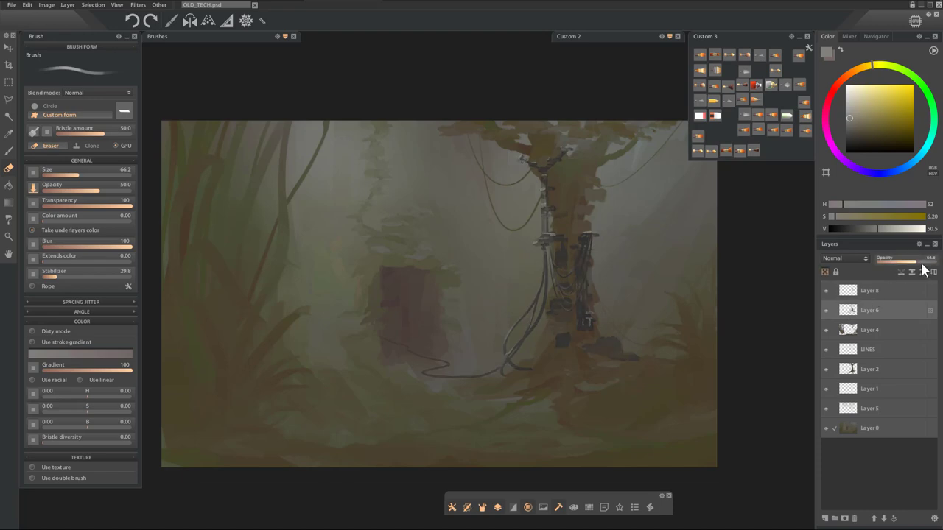
{"action": "left_click", "coordinate": [849, 293]}
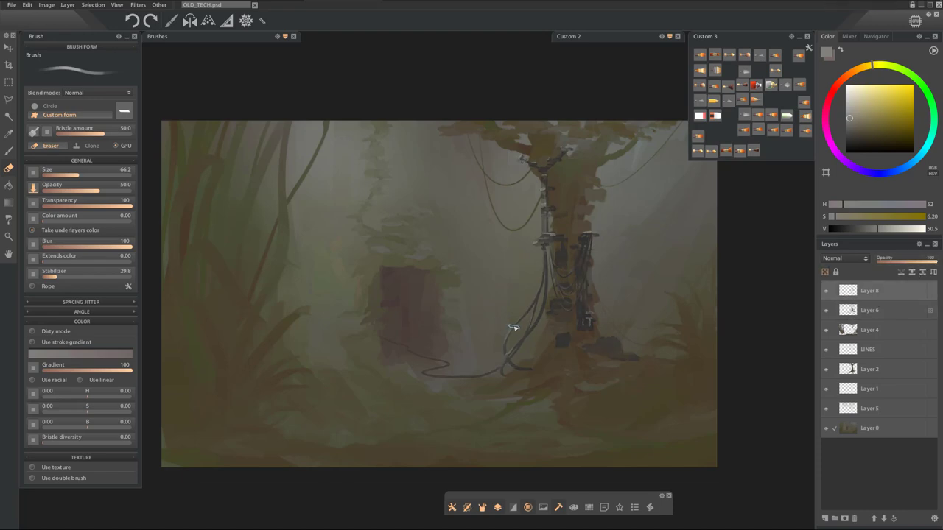
{"action": "key", "text": "ctrl+alt+shift+e"}
{"action": "scroll", "coordinate": [494, 237], "scroll_direction": "up", "scroll_amount": 2}
{"action": "key", "text": "b"}
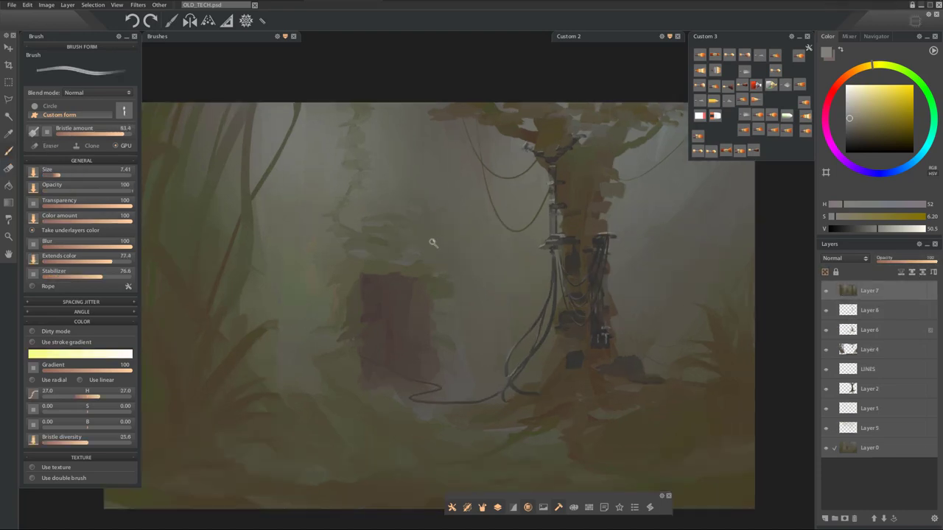
Choose a bright yellow-green and paint small lights on the pipe's ledge and under the trunk's right ledge with the Wet dirty brush
{"action": "scroll", "coordinate": [449, 234], "scroll_direction": "up", "scroll_amount": 3}
{"action": "scroll", "coordinate": [460, 234], "scroll_direction": "down", "scroll_amount": 3}
{"action": "left_click_drag", "start_coordinate": [458, 246], "coordinate": [369, 232]}
{"action": "scroll", "coordinate": [467, 261], "scroll_direction": "up", "scroll_amount": 2}
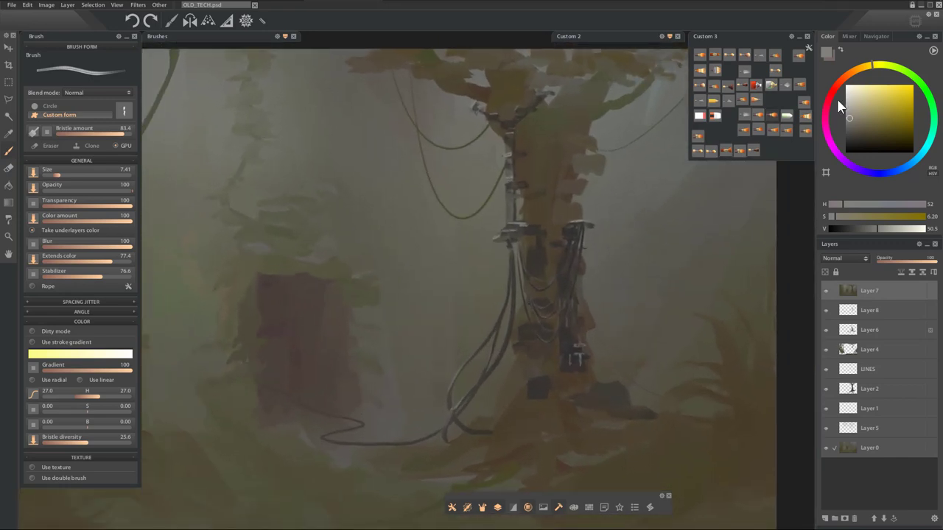
{"action": "left_click", "coordinate": [883, 96]}
{"action": "scroll", "coordinate": [498, 237], "scroll_direction": "up", "scroll_amount": 2}
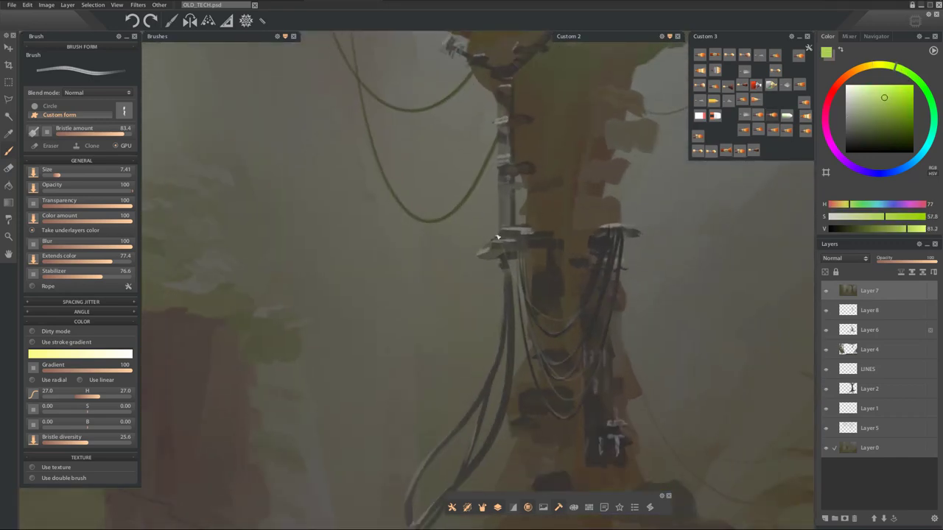
{"action": "left_click", "coordinate": [698, 115]}
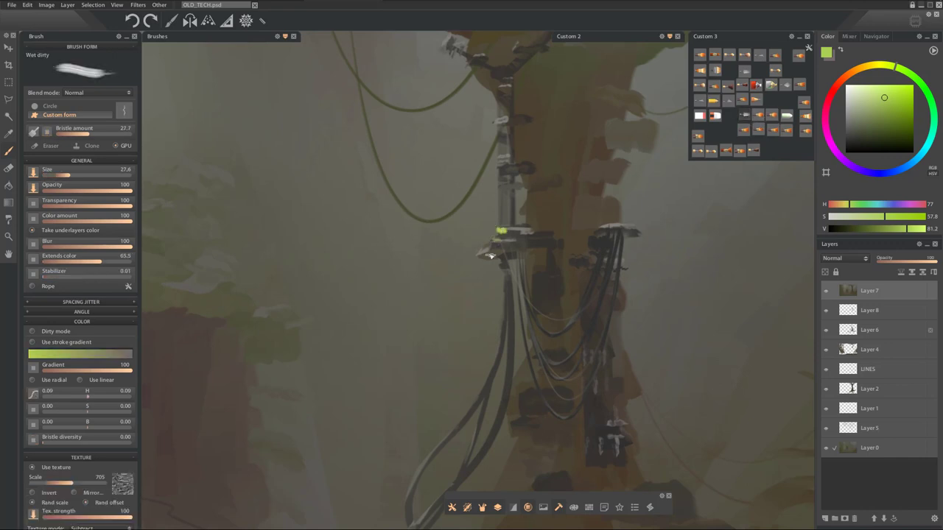
{"action": "left_click_drag", "start_coordinate": [545, 485], "coordinate": [502, 321]}
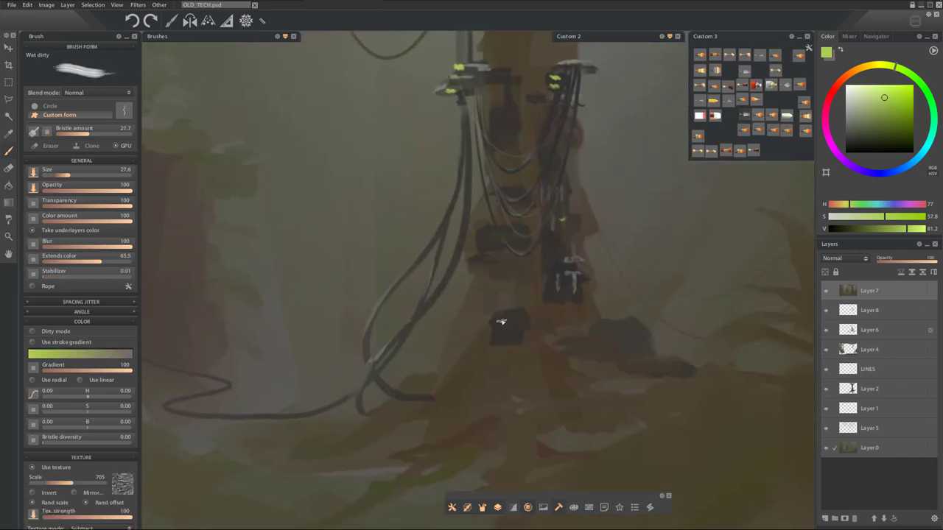
Paint a row of upright yellow-green light bars on the dark box at the trunk's base and one light atop the pipe
{"action": "scroll", "coordinate": [625, 406], "scroll_direction": "up", "scroll_amount": 4}
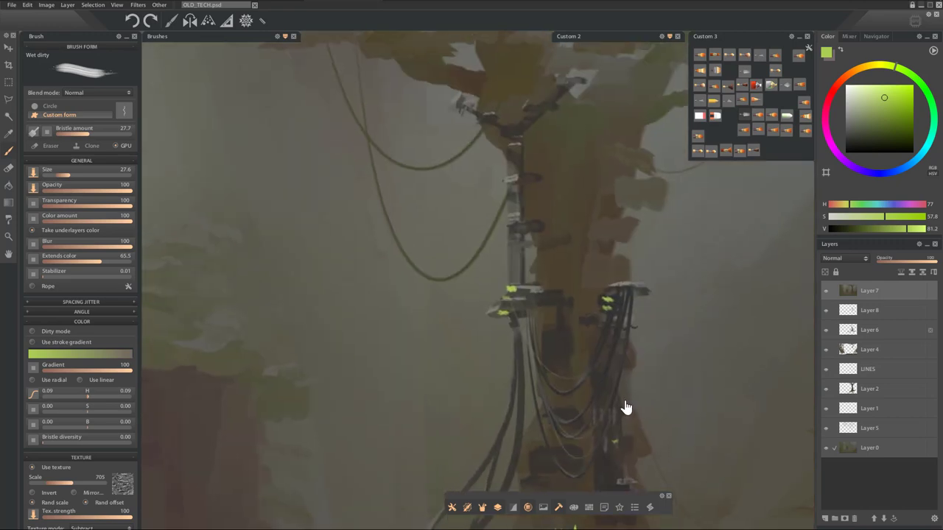
{"action": "scroll", "coordinate": [583, 259], "scroll_direction": "down", "scroll_amount": 2}
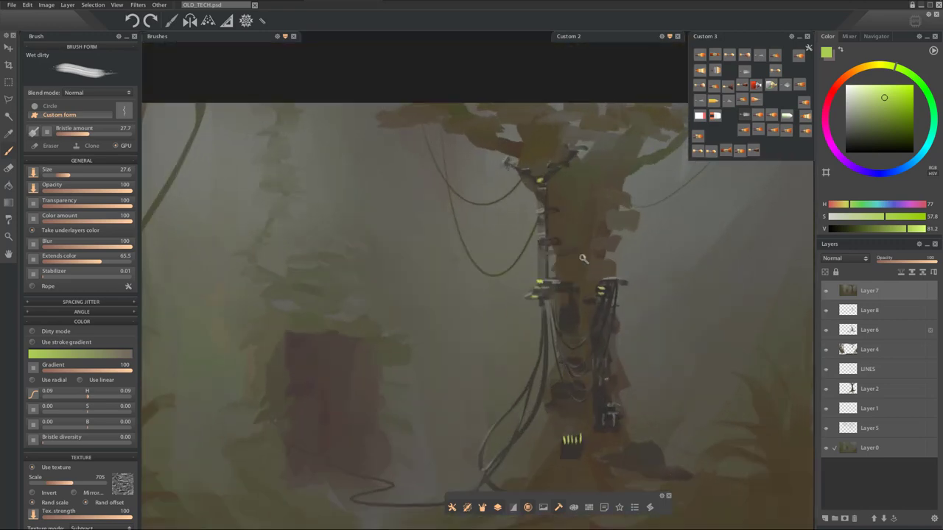
{"action": "left_click_drag", "start_coordinate": [604, 387], "coordinate": [571, 302]}
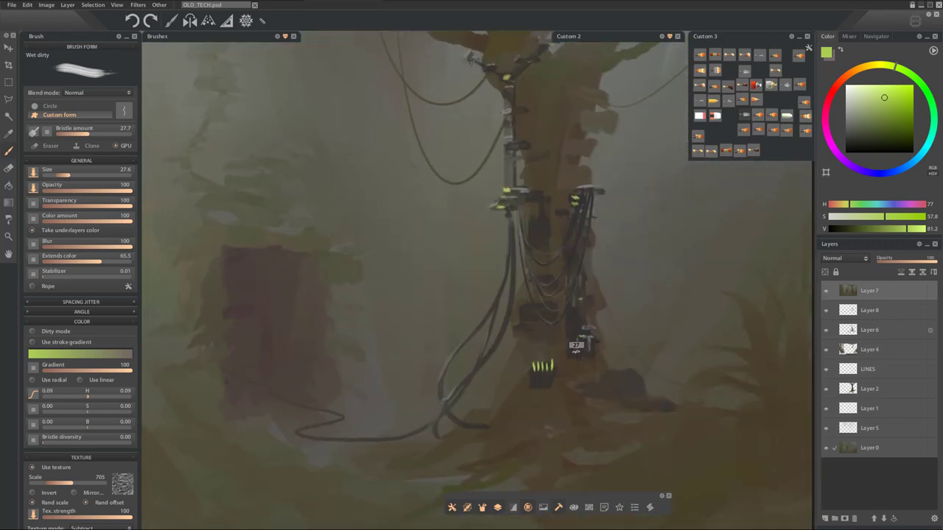
Duplicate the merged layer and set the soft round brush's blend mode to Color Dodge
{"action": "key", "text": "ctrl+j"}
{"action": "left_click", "coordinate": [720, 68]}
{"action": "left_click", "coordinate": [104, 92]}
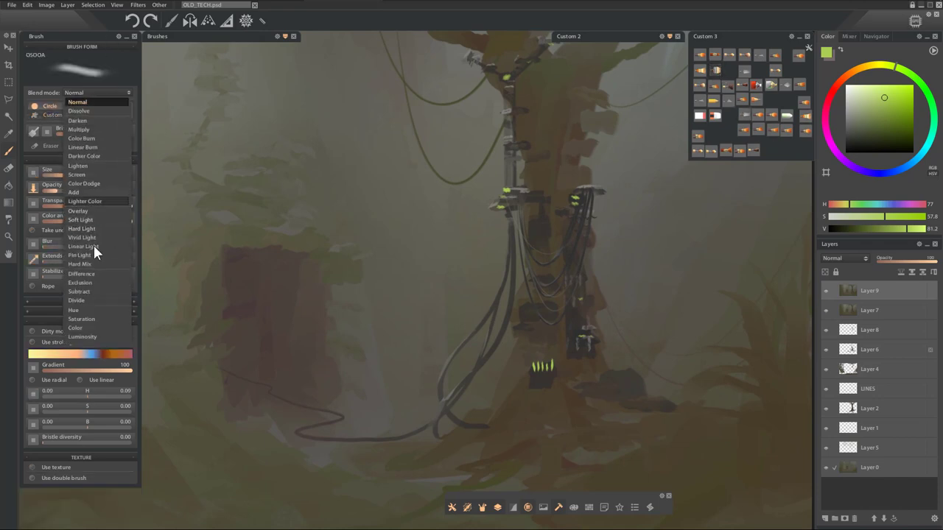
{"action": "left_click", "coordinate": [84, 184]}
Paint a broad yellow-green glow around the tree's machinery, from the pipe's ledge up to the light at its top
{"action": "scroll", "coordinate": [421, 243], "scroll_direction": "down", "scroll_amount": 2}
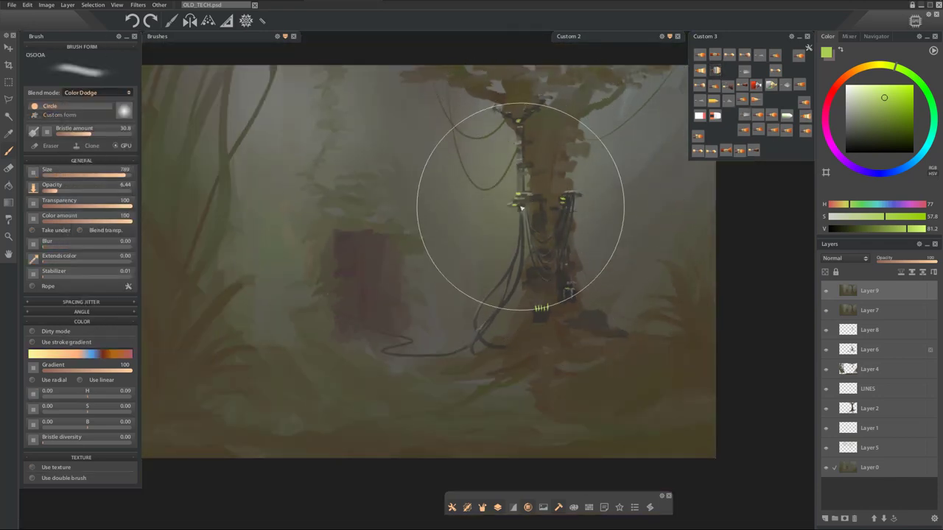
{"action": "mouse_move", "coordinate": [520, 208]}
{"action": "left_mouse_down"}
{"action": "mouse_move", "coordinate": [545, 322]}
{"action": "mouse_move", "coordinate": [496, 343]}
{"action": "mouse_move", "coordinate": [516, 346]}
{"action": "mouse_move", "coordinate": [466, 341]}
{"action": "mouse_move", "coordinate": [569, 304]}
{"action": "mouse_move", "coordinate": [576, 165]}
{"action": "left_mouse_up"}
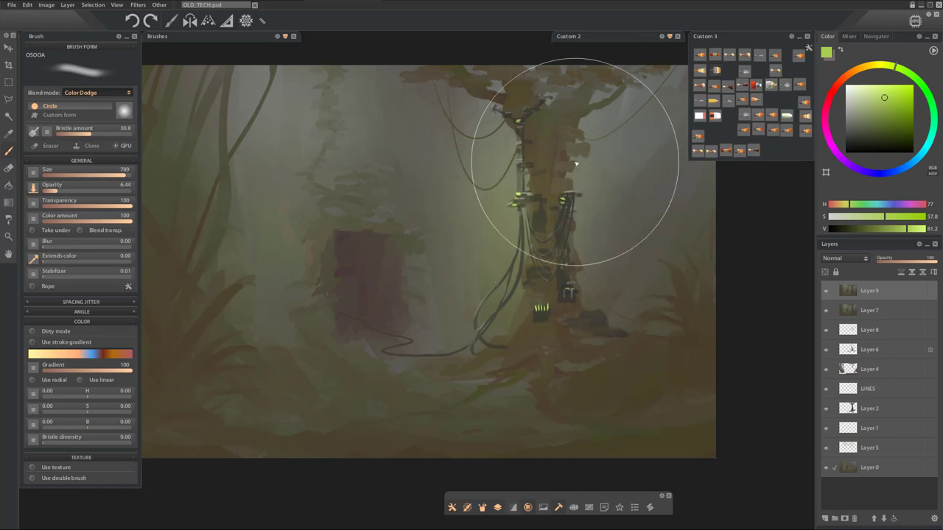
{"action": "mouse_move", "coordinate": [526, 196]}
{"action": "left_mouse_down"}
{"action": "mouse_move", "coordinate": [510, 214]}
{"action": "mouse_move", "coordinate": [506, 185]}
{"action": "left_mouse_up"}
{"action": "mouse_move", "coordinate": [511, 122]}
{"action": "left_mouse_down"}
{"action": "mouse_move", "coordinate": [499, 126]}
{"action": "mouse_move", "coordinate": [522, 98]}
{"action": "left_mouse_up"}
Reduce the brush size to 131 and add a tight glow around the light bars at the trunk's base
{"action": "key", "text": "bracketleft"}
{"action": "key", "text": "bracketleft"}
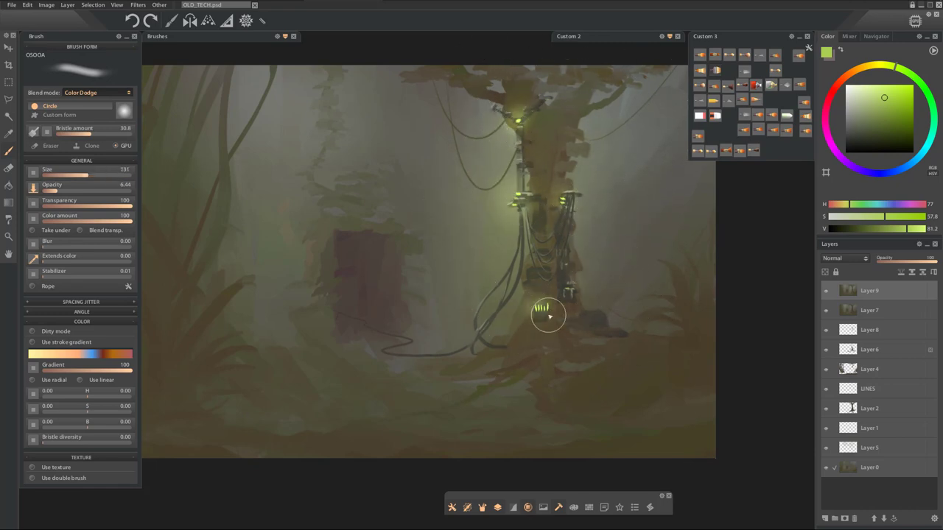
{"action": "mouse_move", "coordinate": [549, 315]}
{"action": "left_mouse_down"}
{"action": "mouse_move", "coordinate": [541, 315]}
{"action": "mouse_move", "coordinate": [550, 324]}
{"action": "left_mouse_up"}
{"action": "left_click_drag", "start_coordinate": [342, 229], "coordinate": [427, 218]}
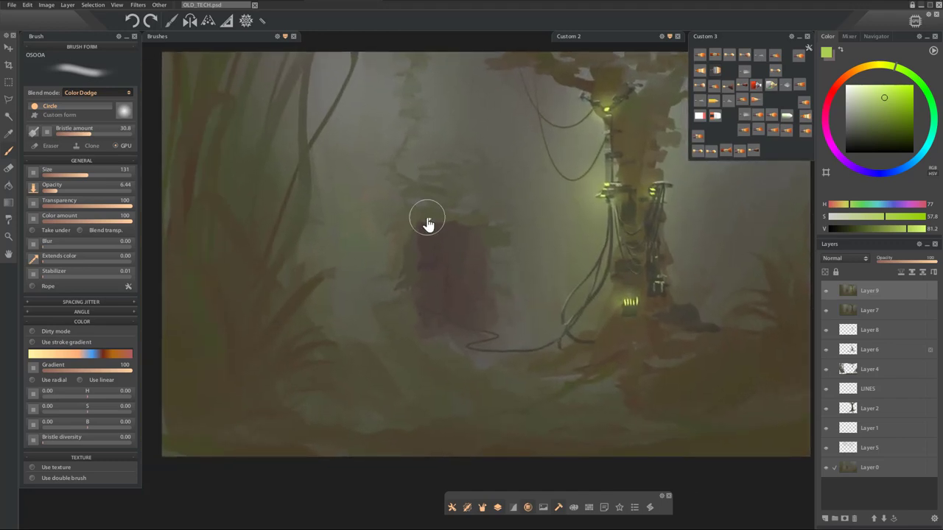
Add a new layer and paint long grey-green vine strands over the left trees using a color sampled from the mist
{"action": "left_click", "coordinate": [753, 151]}
{"action": "left_click", "coordinate": [825, 518]}
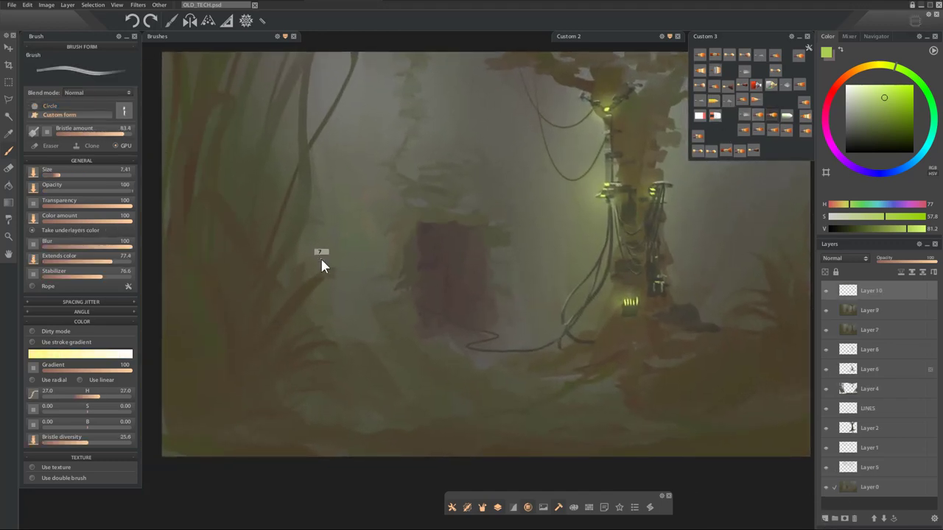
{"action": "left_click", "coordinate": [290, 257], "text": "alt"}
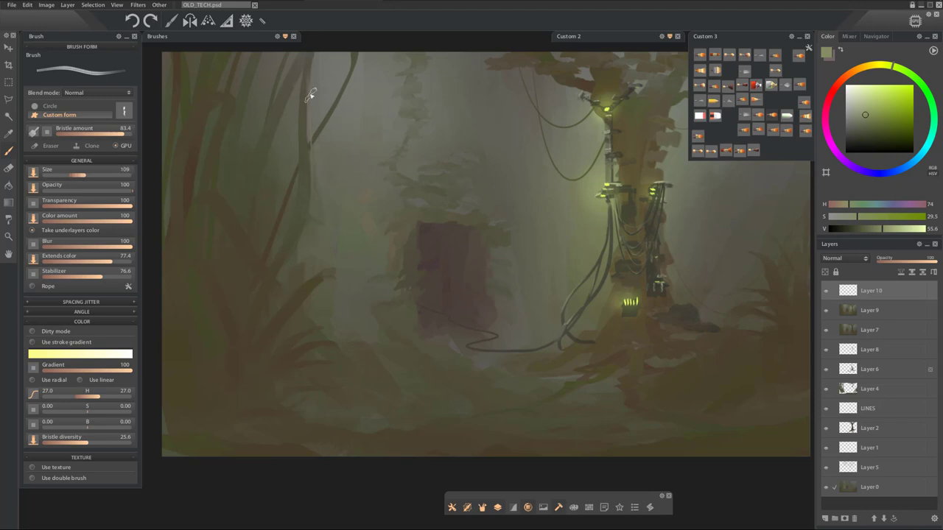
{"action": "left_click_drag", "start_coordinate": [306, 82], "coordinate": [321, 207]}
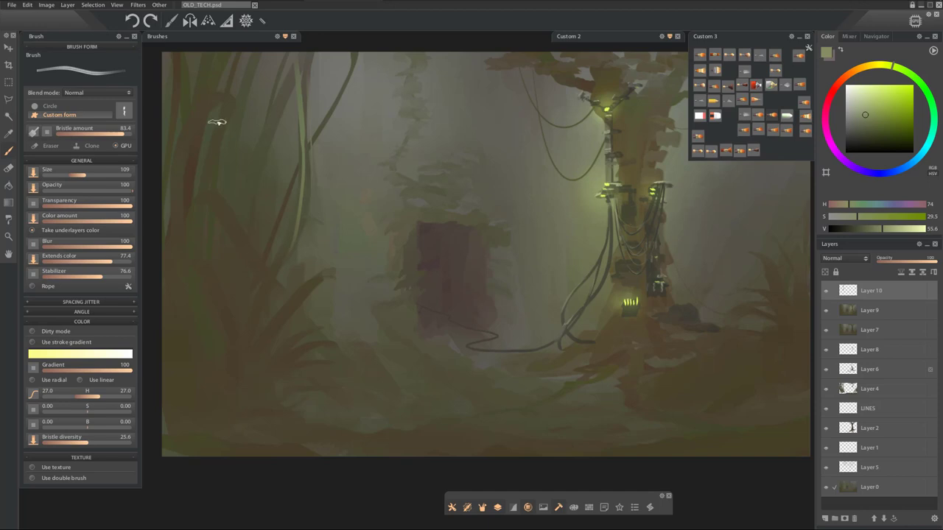
{"action": "left_click_drag", "start_coordinate": [288, 102], "coordinate": [280, 231]}
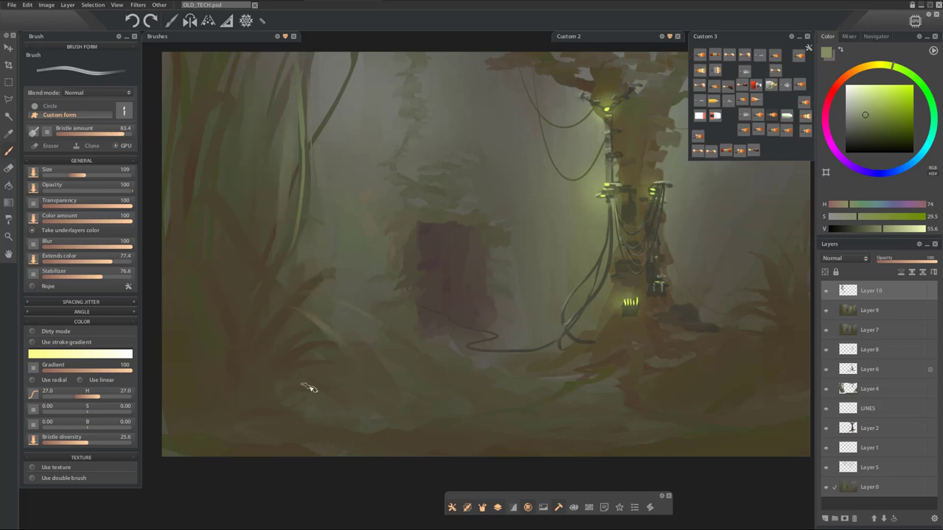
{"action": "mouse_move", "coordinate": [278, 344]}
{"action": "left_mouse_down"}
{"action": "mouse_move", "coordinate": [298, 265]}
{"action": "mouse_move", "coordinate": [317, 234]}
{"action": "left_mouse_up"}
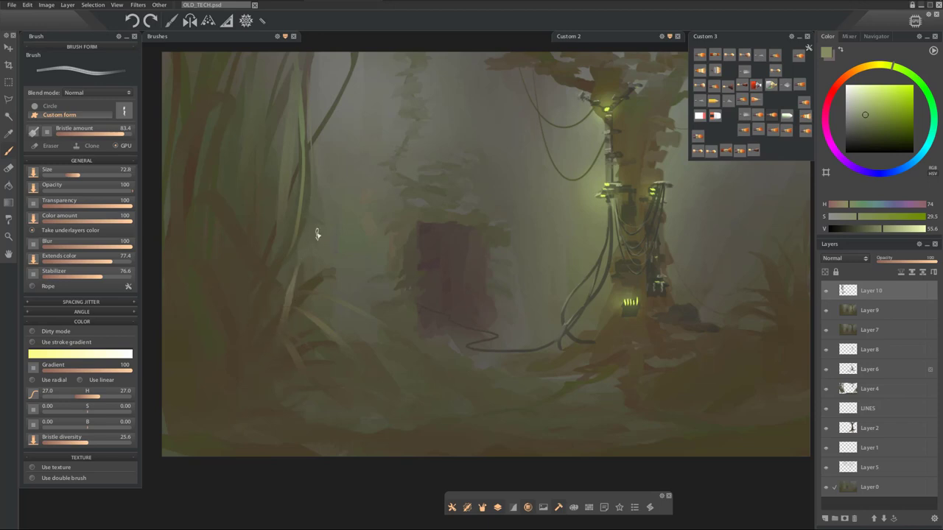
{"action": "left_click_drag", "start_coordinate": [281, 292], "coordinate": [275, 293]}
Add light and darker bristly strokes to the lower ends of the left vines with the Little put brush at size 78
{"action": "left_click", "coordinate": [699, 101]}
{"action": "left_click_drag", "start_coordinate": [290, 239], "coordinate": [303, 239]}
{"action": "left_click_drag", "start_coordinate": [292, 237], "coordinate": [276, 316]}
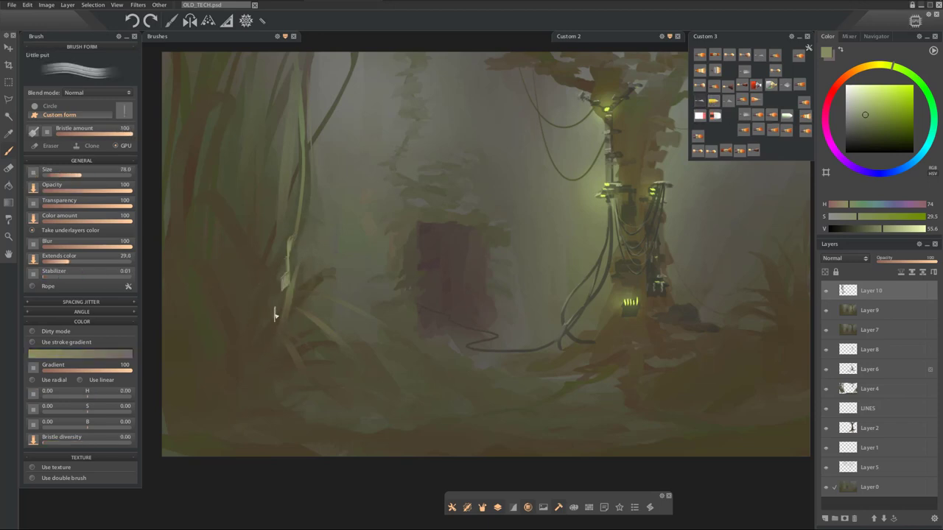
{"action": "left_click", "coordinate": [324, 322], "text": "alt"}
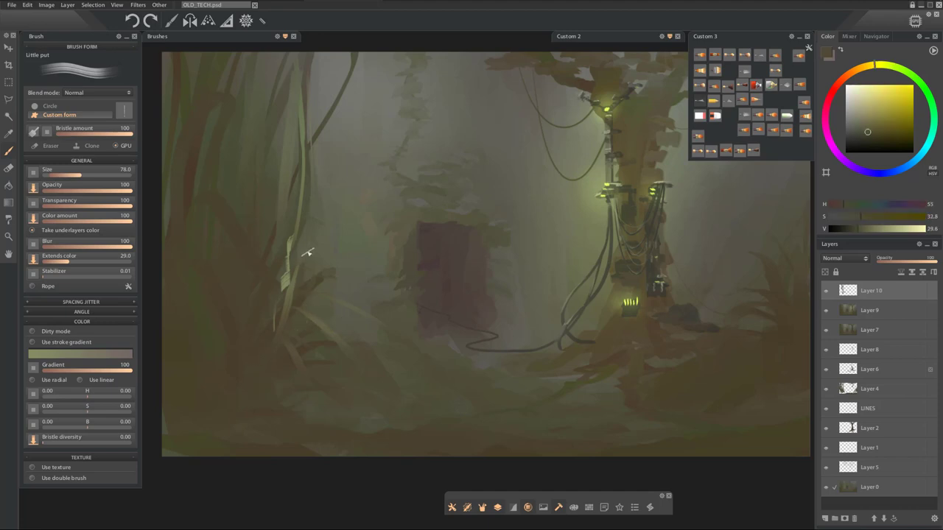
{"action": "left_click_drag", "start_coordinate": [291, 237], "coordinate": [264, 347]}
Sample an olive tone from the left vines and paint pale arching leaf blades on the bush at the scene's right edge
{"action": "left_click", "coordinate": [298, 277], "text": "alt"}
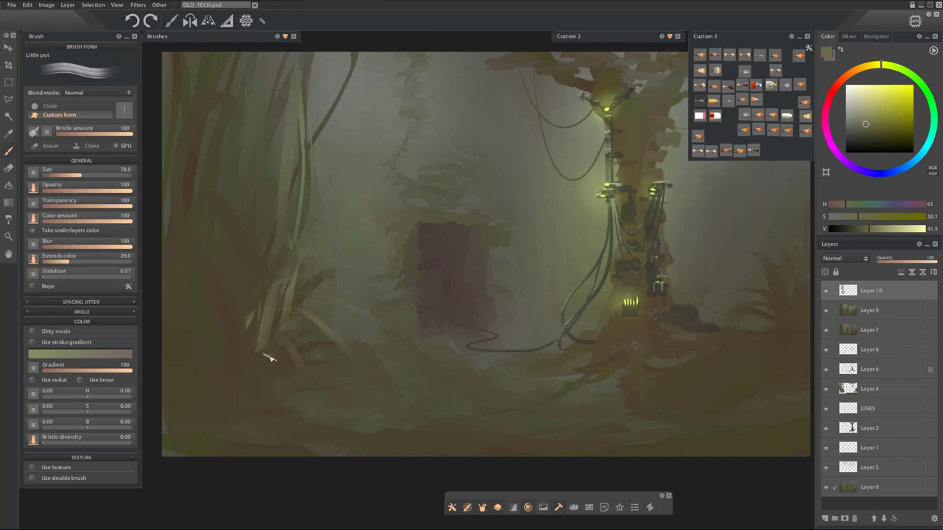
{"action": "left_click_drag", "start_coordinate": [523, 375], "coordinate": [381, 397]}
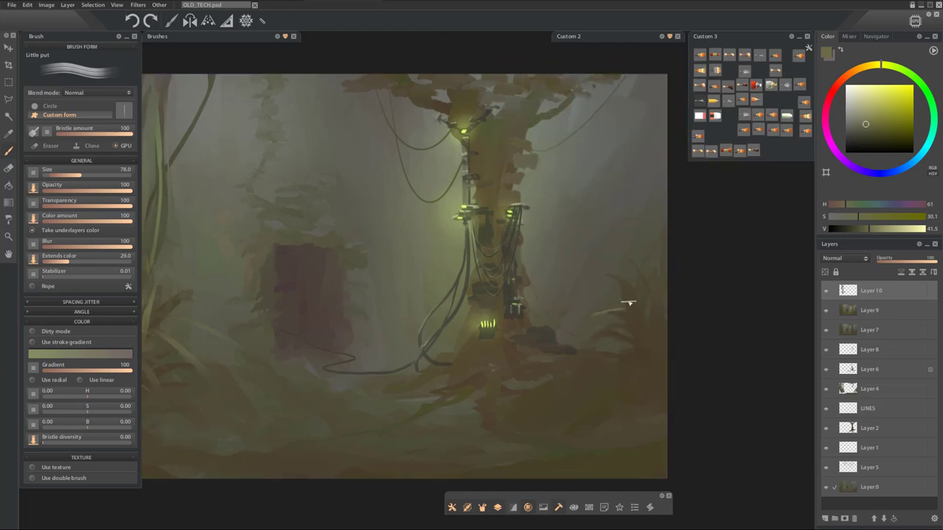
{"action": "left_click_drag", "start_coordinate": [388, 263], "coordinate": [459, 279]}
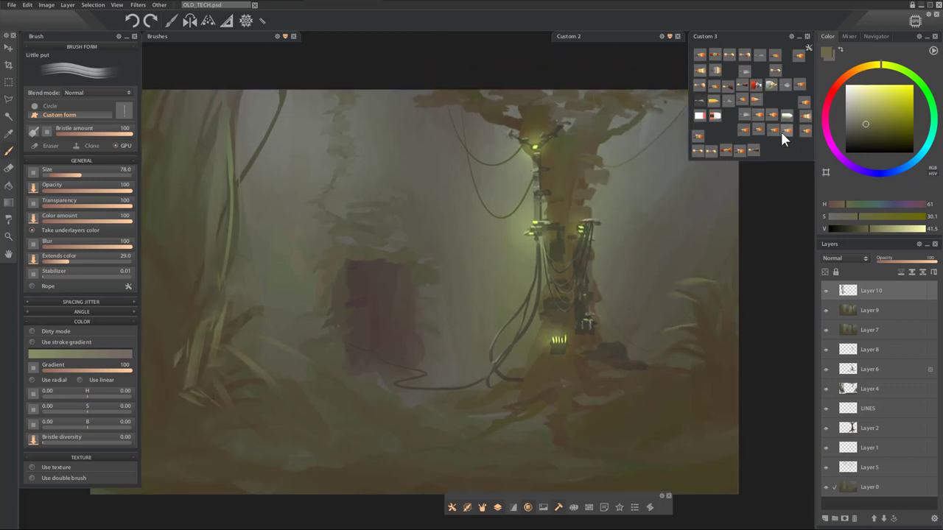
{"action": "left_click_drag", "start_coordinate": [347, 257], "coordinate": [332, 250]}
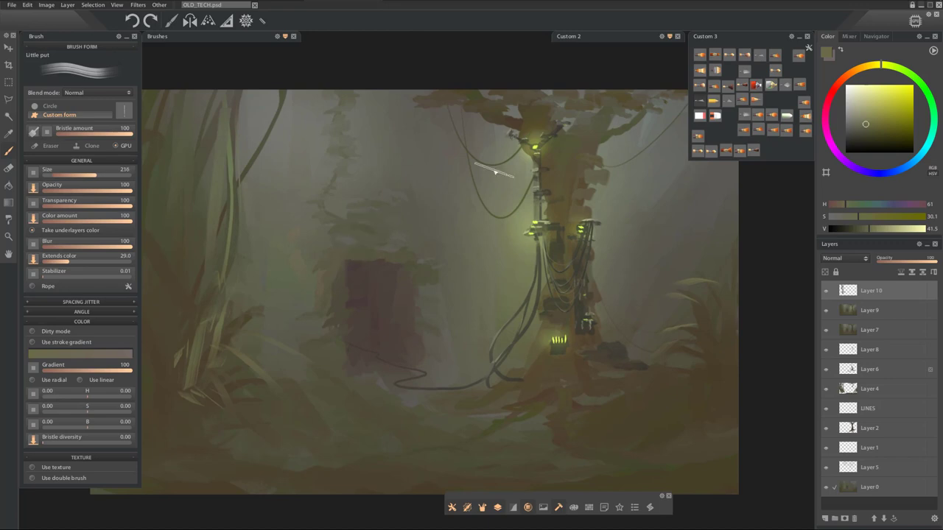
{"action": "left_click", "coordinate": [771, 85]}
{"action": "key", "text": "ctrl+z"}
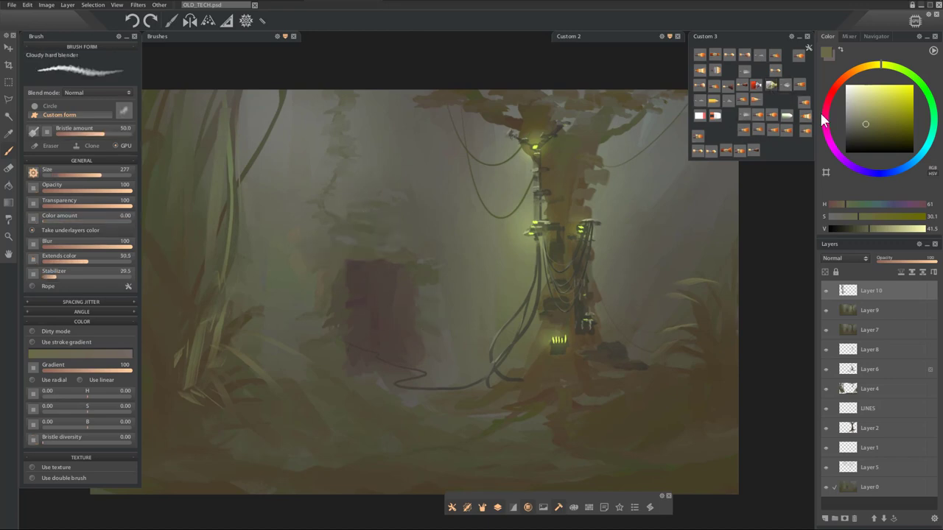
{"action": "left_click", "coordinate": [800, 87]}
{"action": "left_click_drag", "start_coordinate": [364, 274], "coordinate": [350, 217]}
{"action": "key", "text": "ctrl+z"}
{"action": "left_click", "coordinate": [788, 136]}
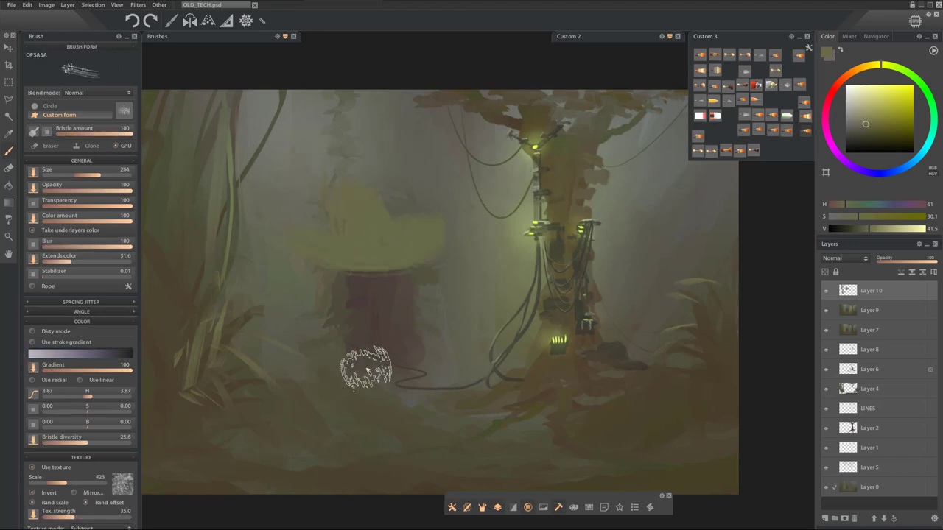
{"action": "left_click", "coordinate": [698, 135]}
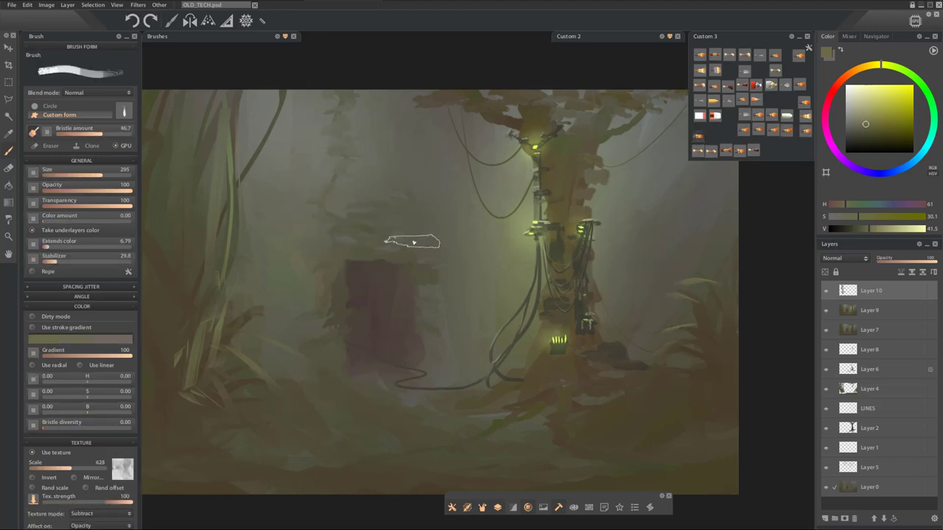
Paint small olive leaf strokes along the top and sides of the doorway with a textured bristle brush
{"action": "left_click", "coordinate": [710, 151]}
{"action": "mouse_move", "coordinate": [357, 216]}
{"action": "left_mouse_down"}
{"action": "mouse_move", "coordinate": [332, 238]}
{"action": "mouse_move", "coordinate": [415, 261]}
{"action": "mouse_move", "coordinate": [339, 220]}
{"action": "left_mouse_up"}
{"action": "left_click_drag", "start_coordinate": [379, 237], "coordinate": [354, 240]}
{"action": "scroll", "coordinate": [354, 240], "scroll_direction": "up", "scroll_amount": 3}
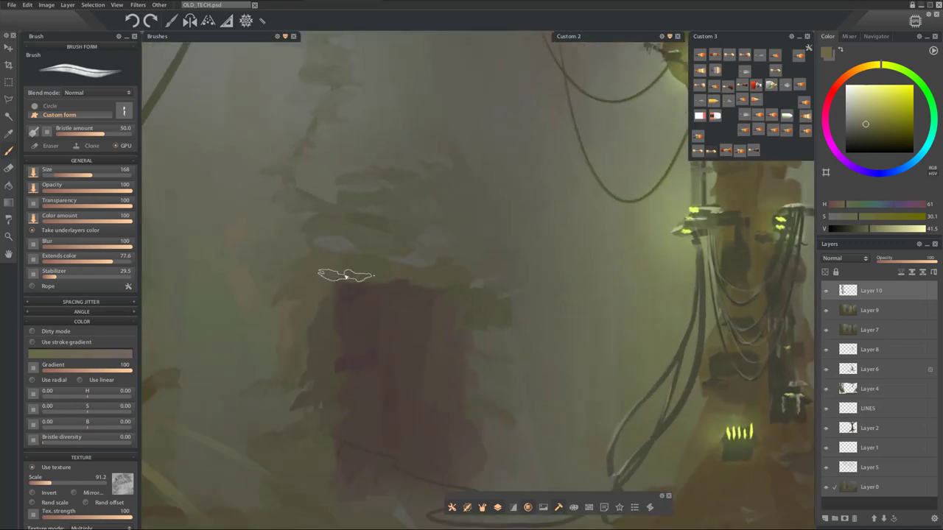
{"action": "left_click_drag", "start_coordinate": [428, 275], "coordinate": [480, 228]}
{"action": "mouse_move", "coordinate": [536, 190]}
{"action": "left_mouse_down"}
{"action": "mouse_move", "coordinate": [511, 218]}
{"action": "mouse_move", "coordinate": [511, 236]}
{"action": "left_mouse_up"}
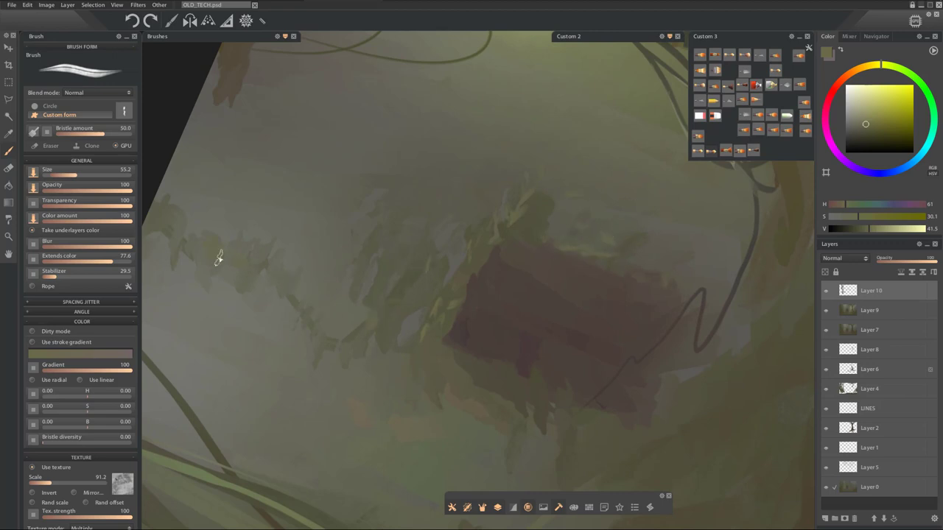
Paint mossy texture with the Wet dirty brush down the doorway's left side and, at size 410, across the forest floor
{"action": "left_click", "coordinate": [771, 116]}
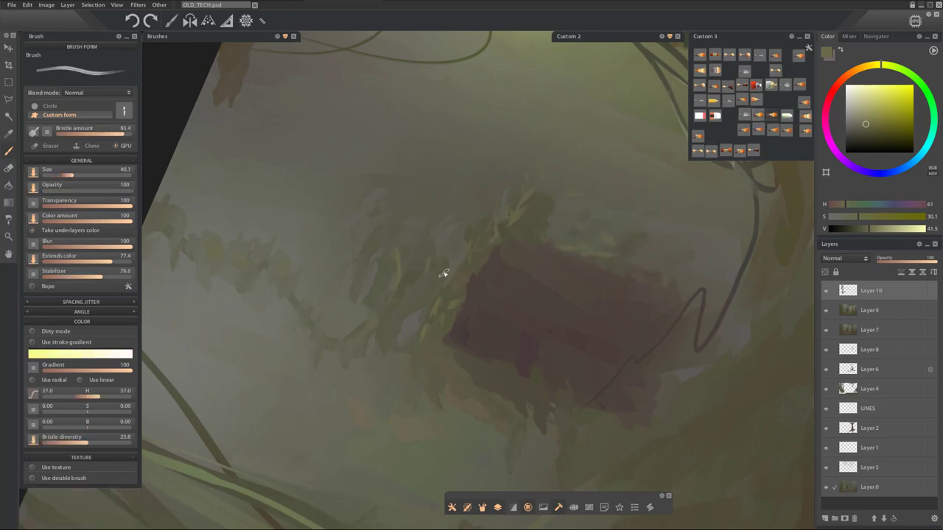
{"action": "left_click", "coordinate": [754, 118]}
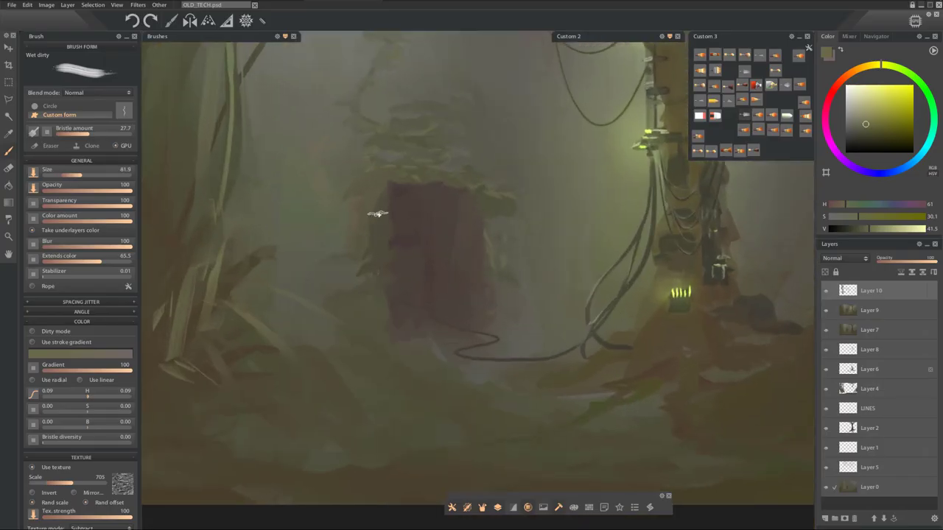
{"action": "mouse_move", "coordinate": [377, 213]}
{"action": "left_mouse_down"}
{"action": "mouse_move", "coordinate": [383, 300]}
{"action": "mouse_move", "coordinate": [368, 290]}
{"action": "left_mouse_up"}
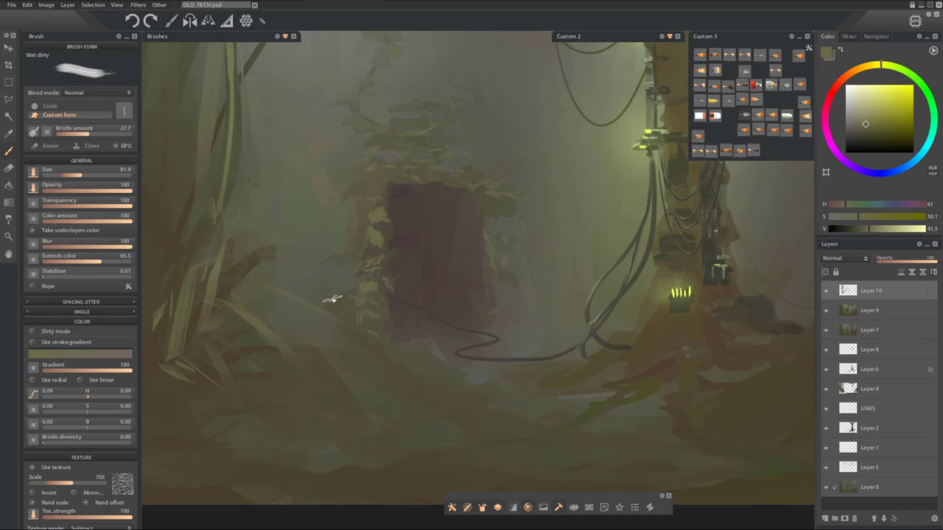
{"action": "mouse_move", "coordinate": [366, 237]}
{"action": "left_mouse_down"}
{"action": "mouse_move", "coordinate": [401, 333]}
{"action": "mouse_move", "coordinate": [439, 365]}
{"action": "mouse_move", "coordinate": [301, 343]}
{"action": "mouse_move", "coordinate": [426, 386]}
{"action": "mouse_move", "coordinate": [405, 396]}
{"action": "left_mouse_up"}
{"action": "scroll", "coordinate": [405, 396], "scroll_direction": "down", "scroll_amount": 3}
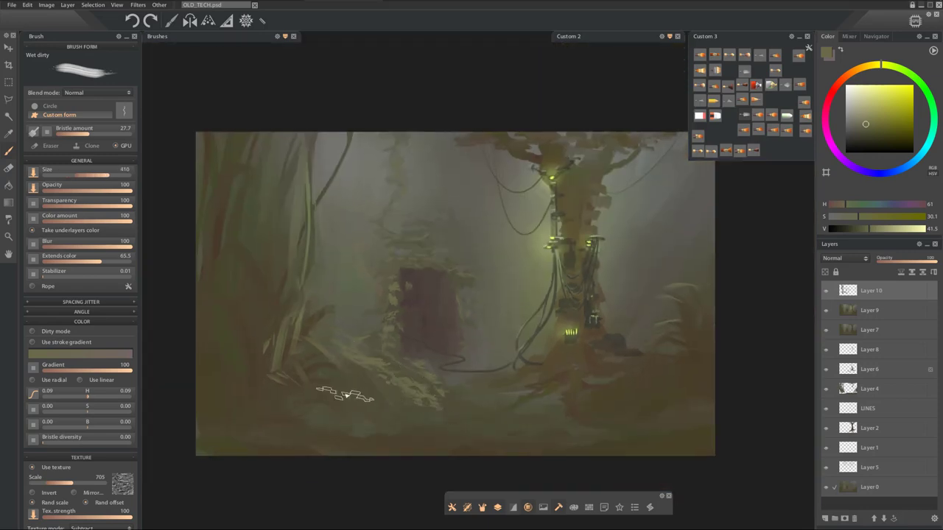
{"action": "mouse_move", "coordinate": [475, 403]}
{"action": "left_mouse_down"}
{"action": "mouse_move", "coordinate": [511, 394]}
{"action": "mouse_move", "coordinate": [521, 427]}
{"action": "mouse_move", "coordinate": [628, 381]}
{"action": "mouse_move", "coordinate": [614, 421]}
{"action": "mouse_move", "coordinate": [405, 424]}
{"action": "mouse_move", "coordinate": [667, 407]}
{"action": "left_mouse_up"}
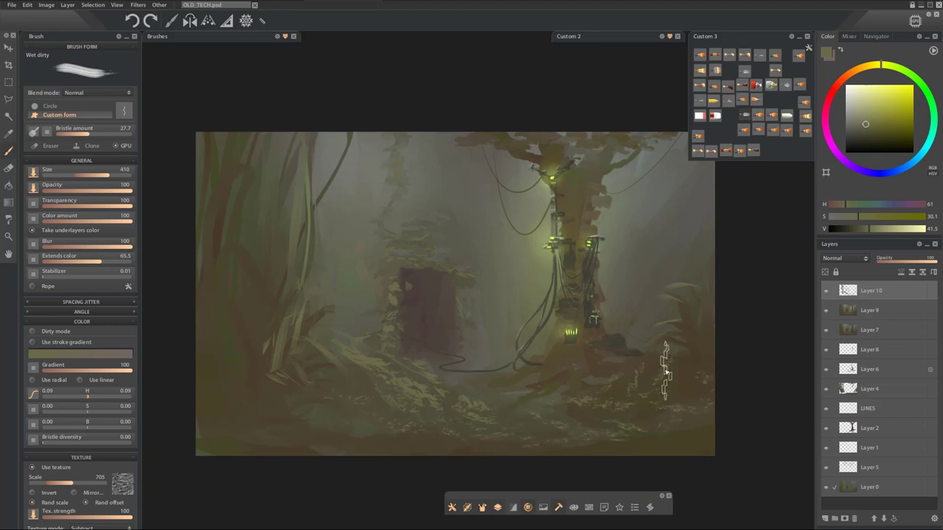
Soften the mossy ground texture and the left vines with a soft, low-opacity eraser at size 471
{"action": "key", "text": "e"}
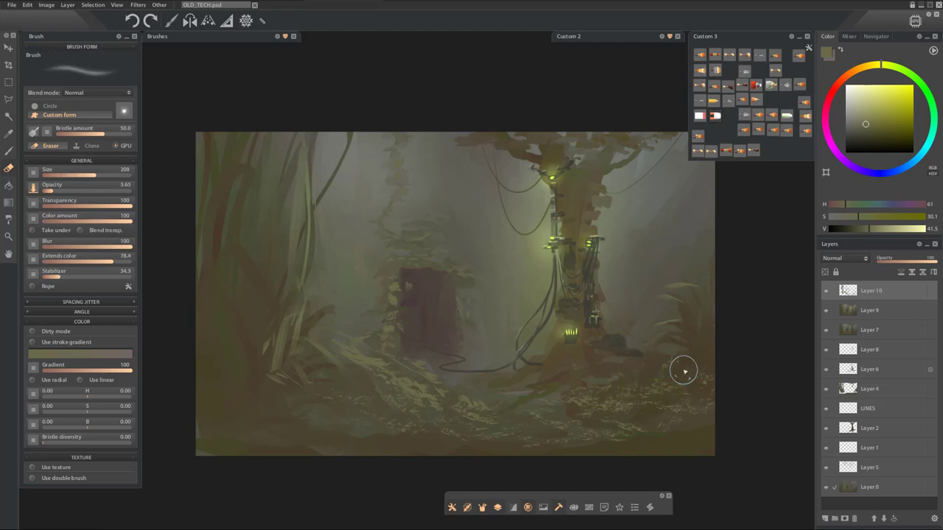
{"action": "key", "text": "bracketright"}
{"action": "key", "text": "bracketright"}
{"action": "key", "text": "bracketright"}
{"action": "key", "text": "bracketright"}
{"action": "key", "text": "bracketleft"}
{"action": "key", "text": "bracketleft"}
{"action": "left_click_drag", "start_coordinate": [669, 424], "coordinate": [618, 418]}
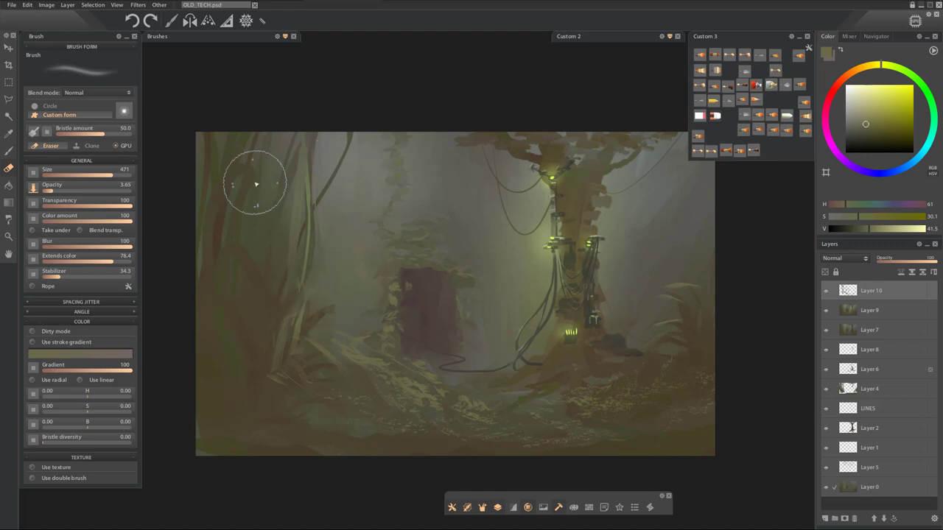
{"action": "left_click_drag", "start_coordinate": [490, 282], "coordinate": [512, 251]}
{"action": "left_click_drag", "start_coordinate": [512, 251], "coordinate": [526, 257]}
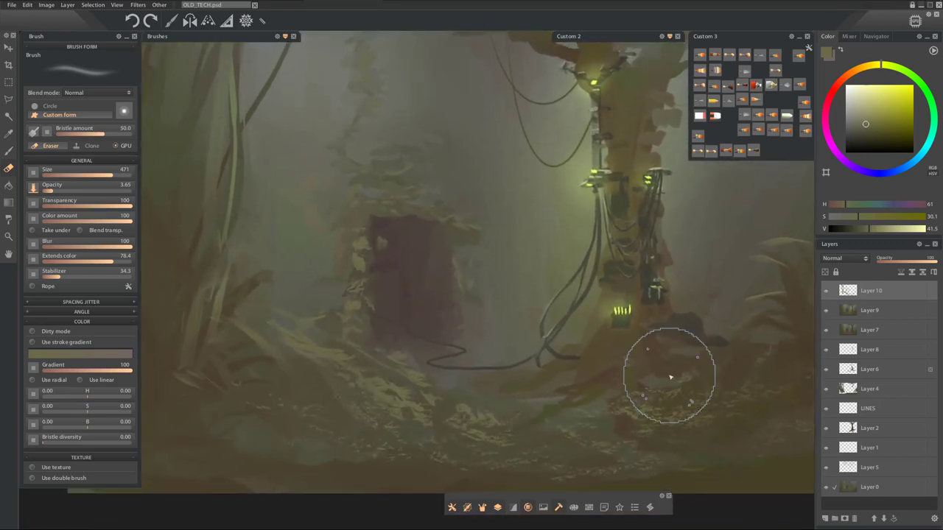
Add a new layer and paint faint brownish tree trunks in the mist on both sides of the doorway at brush size 138
{"action": "left_click", "coordinate": [825, 518]}
{"action": "left_click", "coordinate": [771, 115]}
{"action": "left_click_drag", "start_coordinate": [469, 229], "coordinate": [476, 303]}
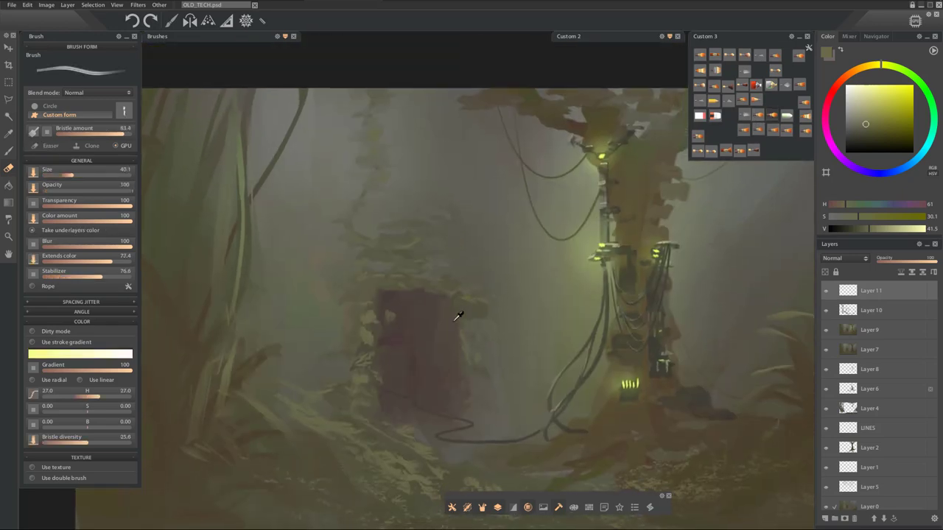
{"action": "left_click", "coordinate": [457, 315]}
{"action": "key", "text": "]"}
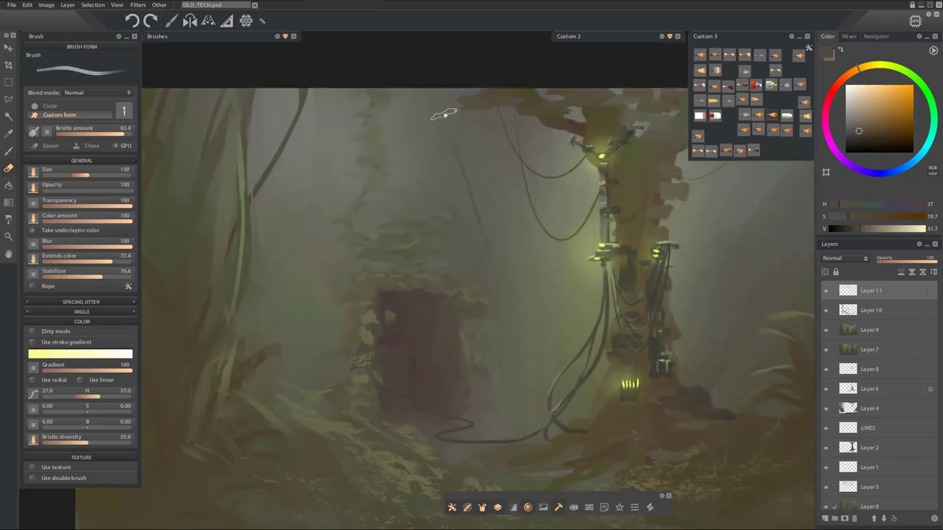
{"action": "mouse_move", "coordinate": [444, 114]}
{"action": "left_mouse_down"}
{"action": "mouse_move", "coordinate": [454, 174]}
{"action": "mouse_move", "coordinate": [531, 345]}
{"action": "left_mouse_up"}
{"action": "left_click_drag", "start_coordinate": [480, 242], "coordinate": [507, 300]}
{"action": "left_click_drag", "start_coordinate": [314, 140], "coordinate": [309, 283]}
Fade the background trunk left of the doorway into the mist using colors sampled beside it
{"action": "left_click", "coordinate": [300, 302], "text": "alt"}
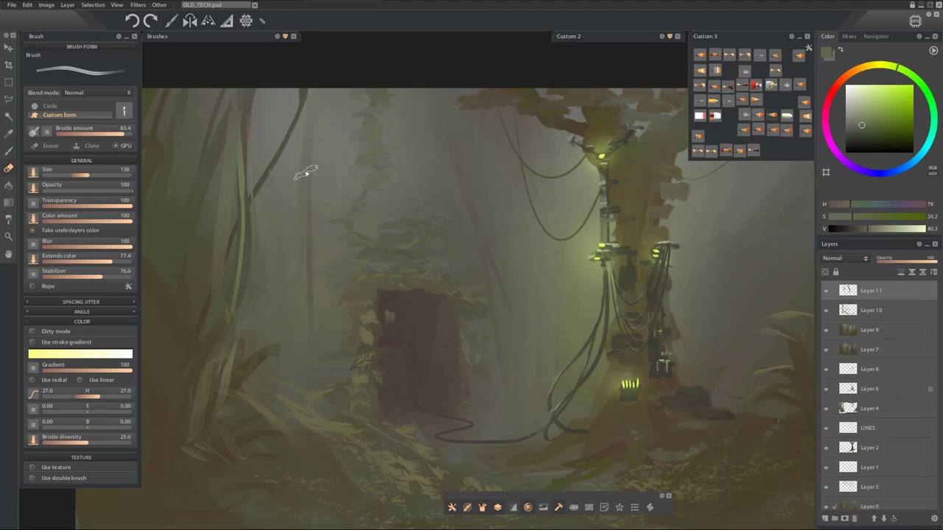
{"action": "left_click", "coordinate": [315, 277], "text": "alt"}
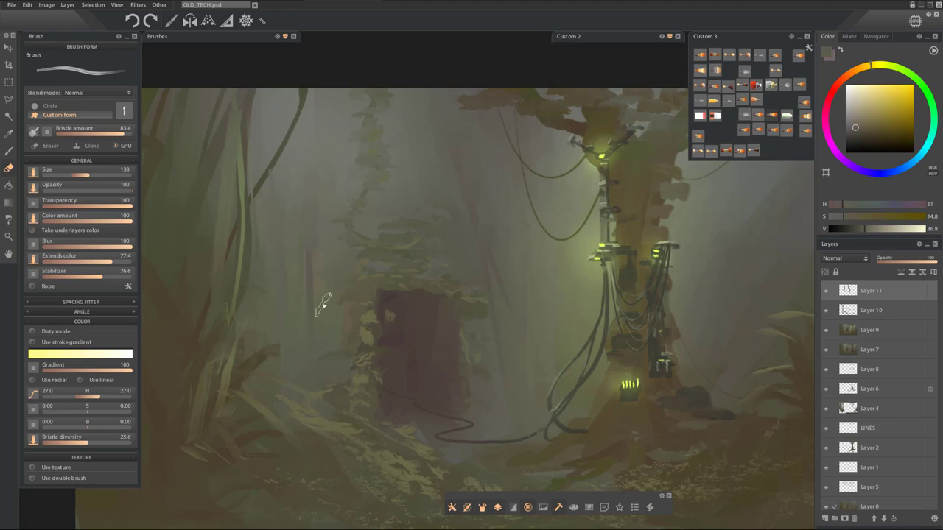
{"action": "left_click_drag", "start_coordinate": [461, 224], "coordinate": [442, 240]}
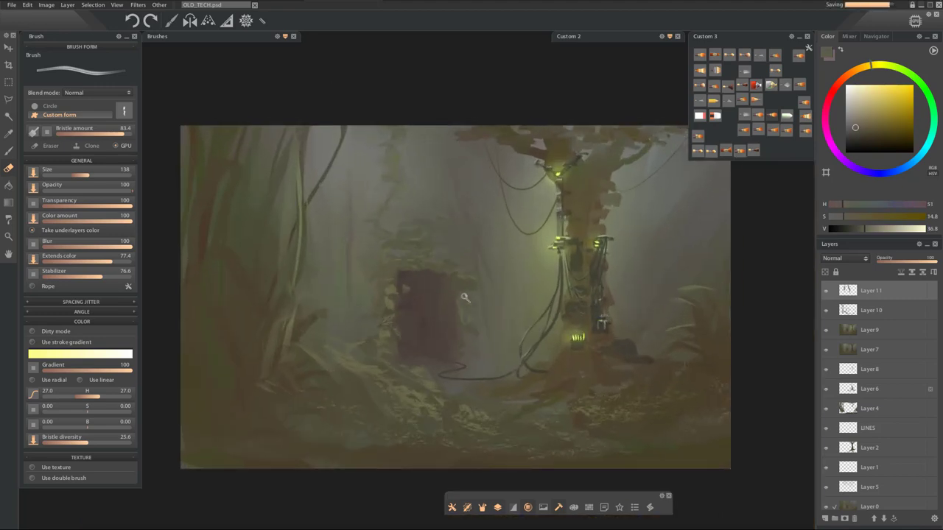
Add another new layer on top and choose the triangular-tip brush
{"action": "left_click_drag", "start_coordinate": [465, 299], "coordinate": [475, 300]}
{"action": "left_click_drag", "start_coordinate": [460, 301], "coordinate": [459, 251]}
{"action": "left_click", "coordinate": [825, 518]}
{"action": "left_click", "coordinate": [709, 98]}
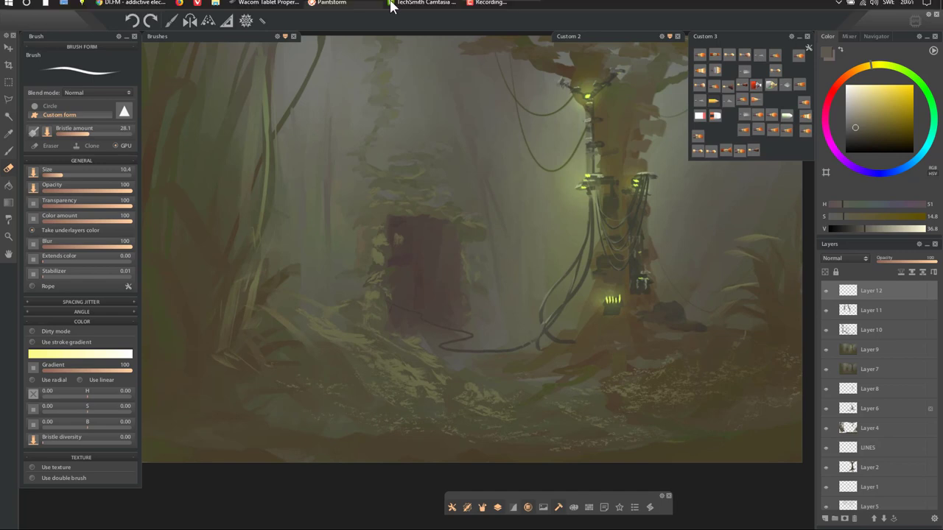
{"action": "left_click", "coordinate": [390, 3]}
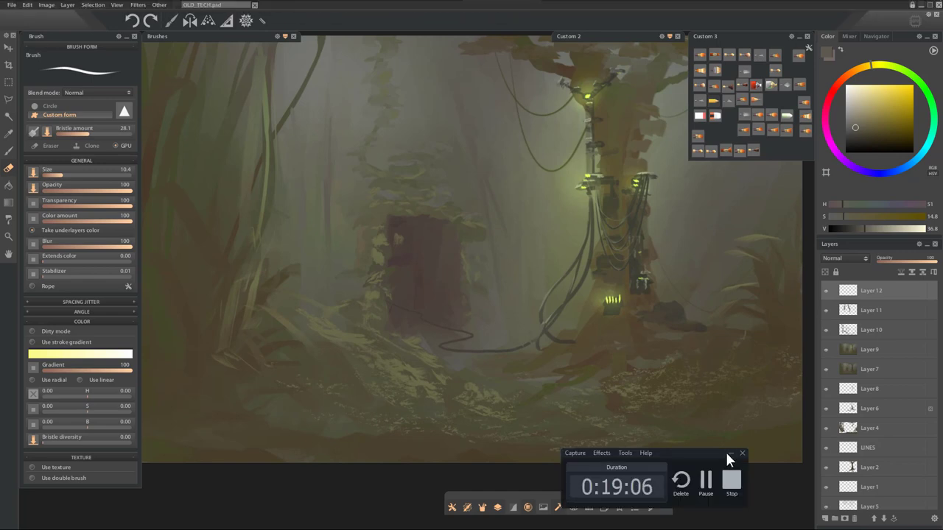
{"action": "left_click", "coordinate": [704, 484]}
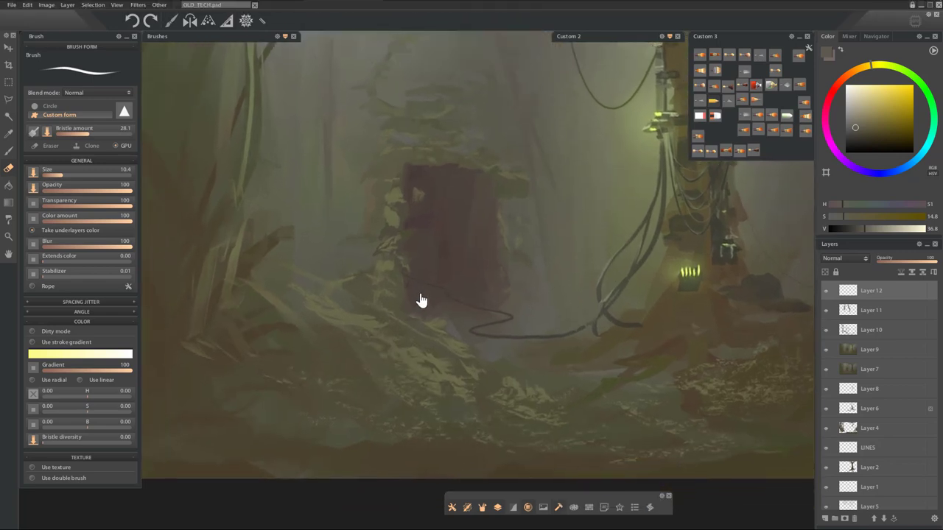
Sample the doorway's dark purplish-brown and block in a standing figure silhouette with hat, arms and legs between the doorway and the tree
{"action": "mouse_move", "coordinate": [421, 299]}
{"action": "left_mouse_down"}
{"action": "mouse_move", "coordinate": [353, 319]}
{"action": "mouse_move", "coordinate": [367, 315]}
{"action": "left_mouse_up"}
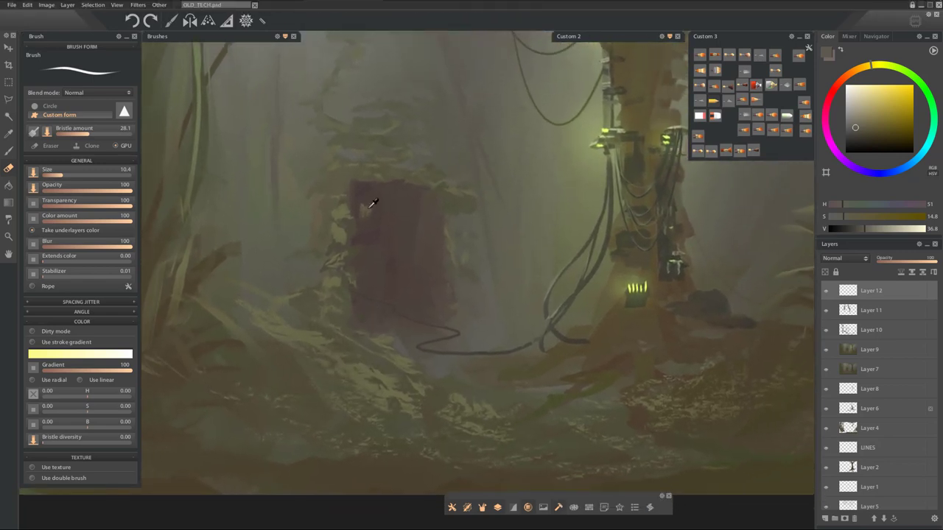
{"action": "left_click", "coordinate": [372, 204], "text": "alt"}
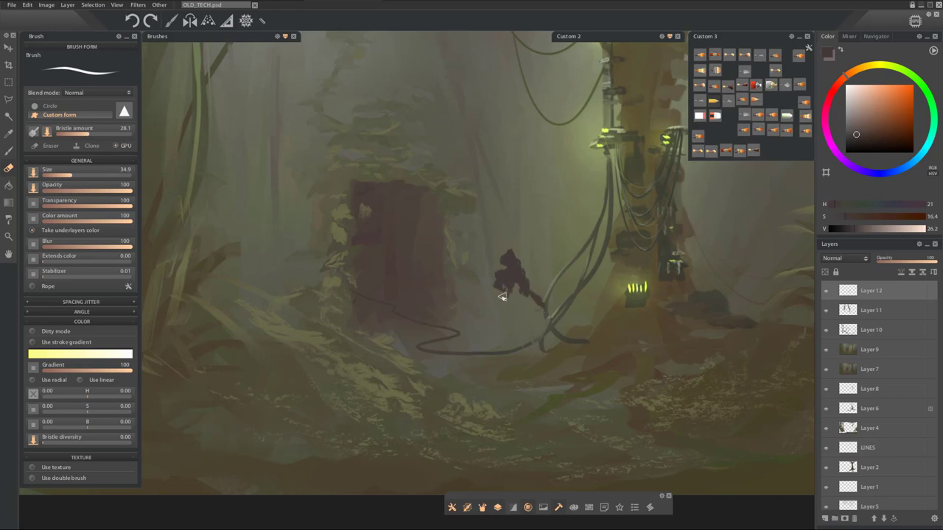
{"action": "left_click_drag", "start_coordinate": [501, 296], "coordinate": [507, 326]}
{"action": "left_click_drag", "start_coordinate": [515, 271], "coordinate": [508, 335]}
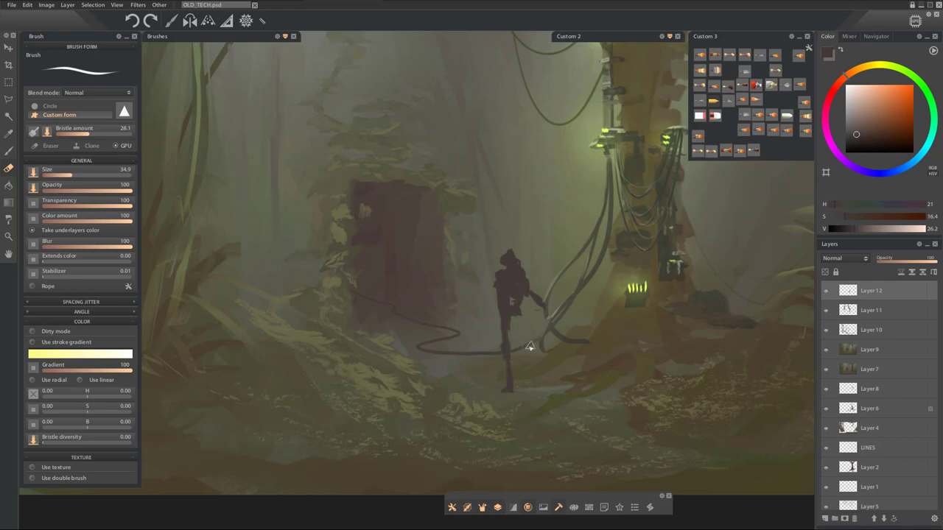
{"action": "left_click_drag", "start_coordinate": [515, 311], "coordinate": [541, 383]}
{"action": "scroll", "coordinate": [503, 263], "scroll_direction": "up", "scroll_amount": 3}
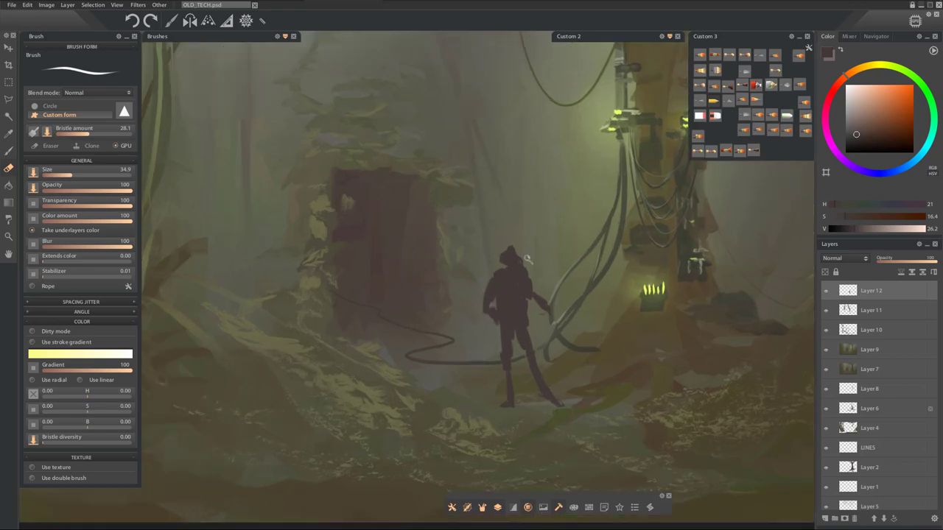
Erase around the figure's pointed head and repaint the head and neck shape in the dark silhouette color
{"action": "key", "text": "e"}
{"action": "left_click_drag", "start_coordinate": [527, 246], "coordinate": [486, 242]}
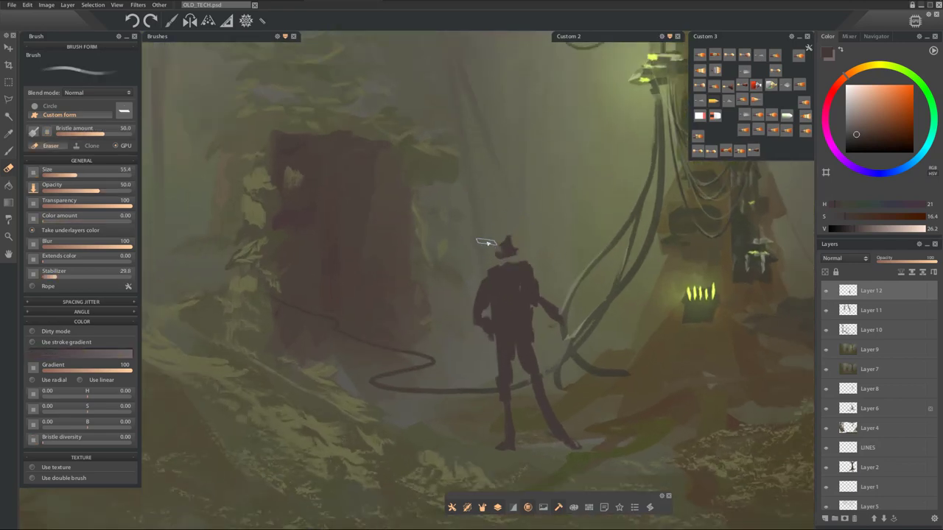
{"action": "key", "text": "b"}
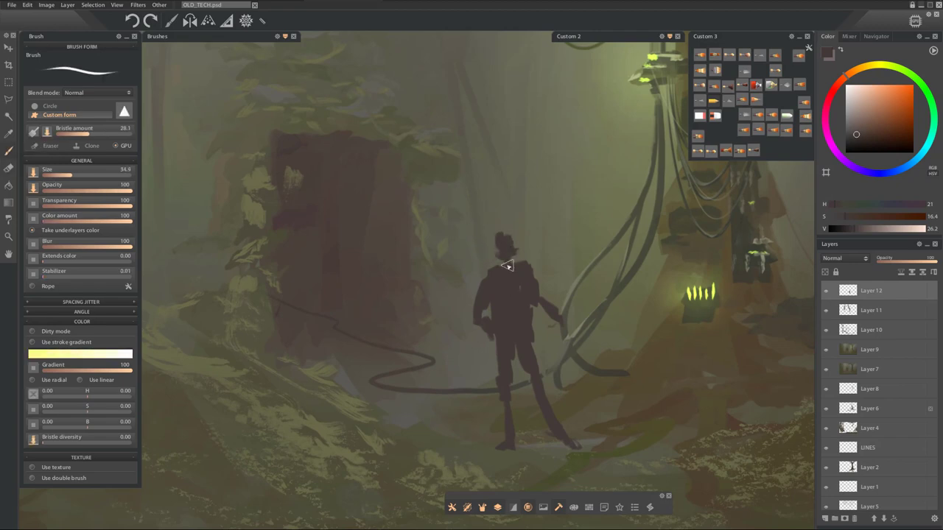
{"action": "mouse_move", "coordinate": [500, 307]}
{"action": "left_mouse_down"}
{"action": "mouse_move", "coordinate": [472, 232]}
{"action": "mouse_move", "coordinate": [504, 226]}
{"action": "left_mouse_up"}
Reshape the figure's legs and feet at brush size 32.3 and trim the gap beside its left arm with the eraser
{"action": "key", "text": "["}
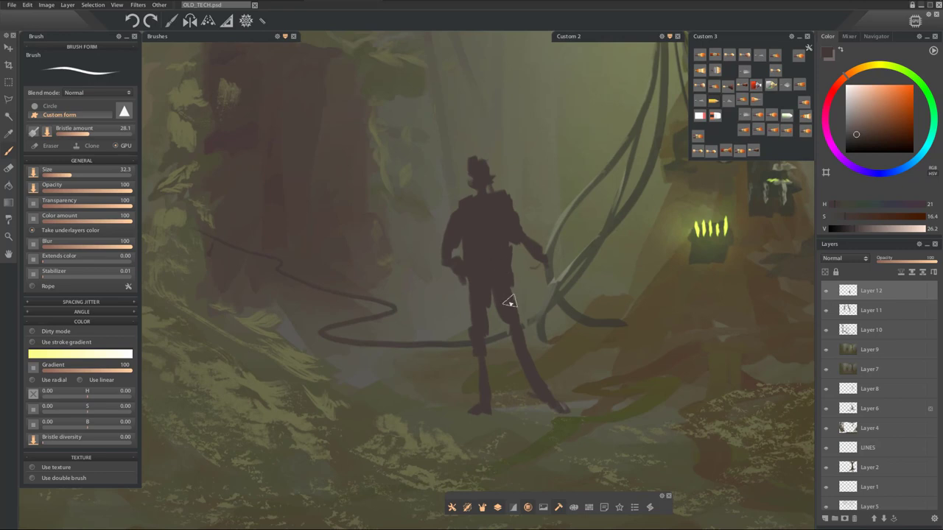
{"action": "left_click_drag", "start_coordinate": [488, 289], "coordinate": [478, 382]}
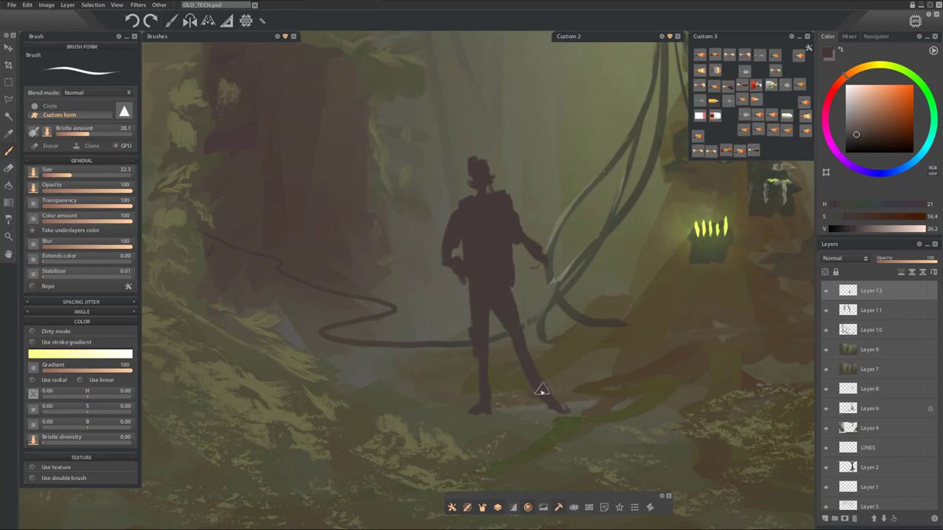
{"action": "key", "text": "e"}
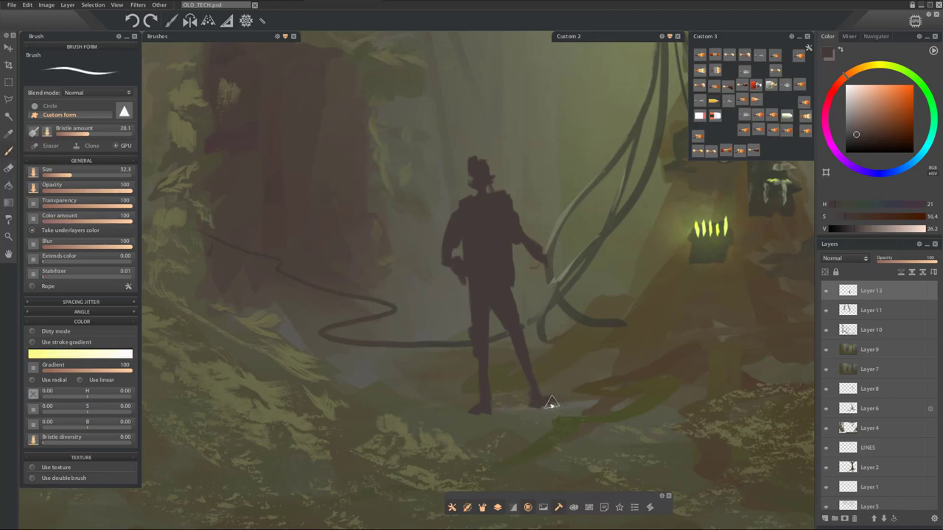
{"action": "key", "text": "e"}
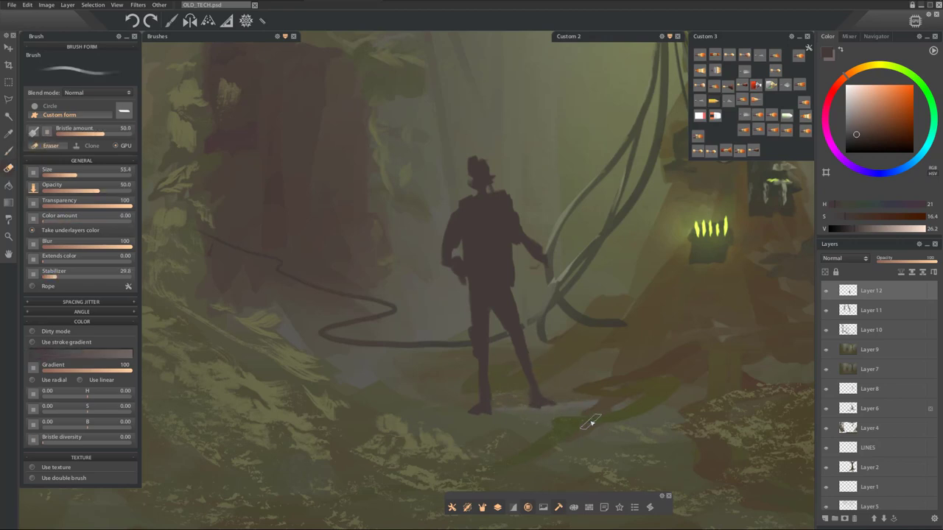
{"action": "scroll", "coordinate": [580, 308], "scroll_direction": "down", "scroll_amount": 5}
{"action": "scroll", "coordinate": [579, 308], "scroll_direction": "up", "scroll_amount": 5}
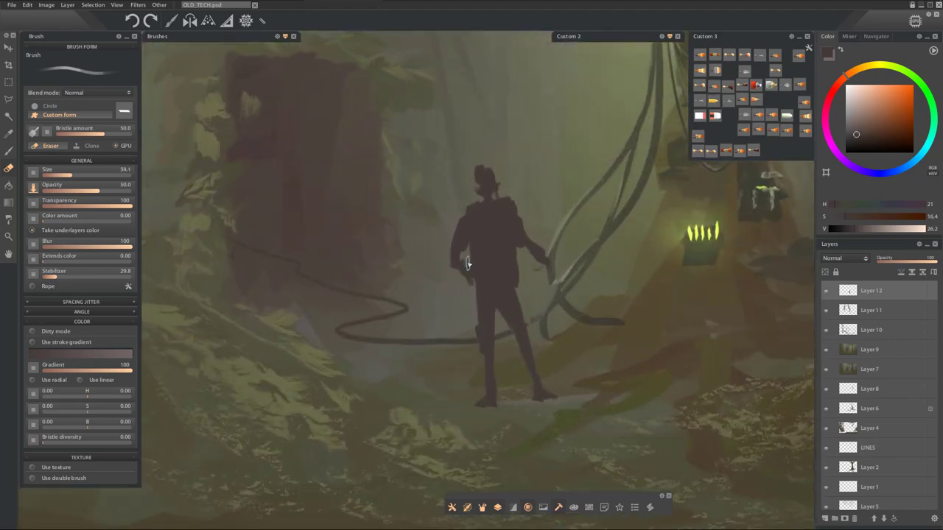
{"action": "scroll", "coordinate": [534, 291], "scroll_direction": "down", "scroll_amount": 5}
{"action": "scroll", "coordinate": [533, 290], "scroll_direction": "up", "scroll_amount": 2}
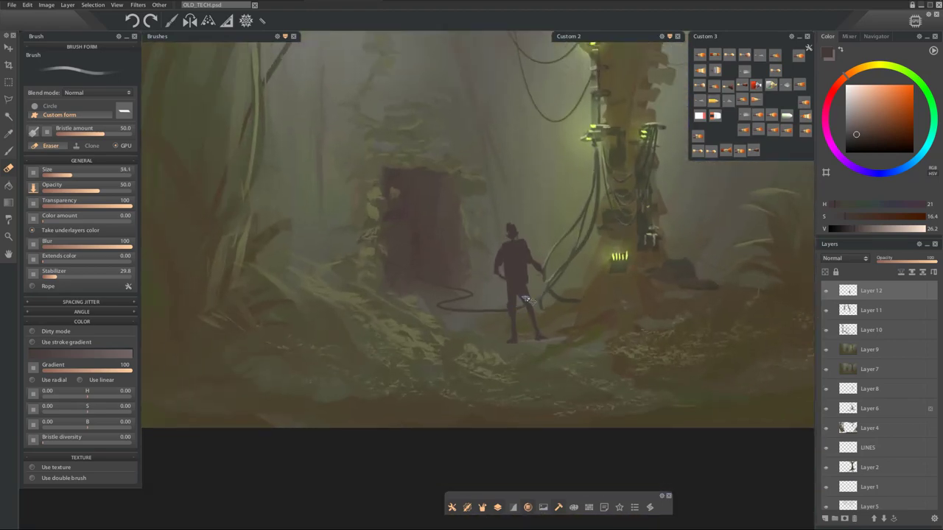
Transform the figure, scaling it up slightly and moving it to the foreground left of the doorway
{"action": "key", "text": "v"}
{"action": "left_click_drag", "start_coordinate": [526, 297], "coordinate": [508, 342]}
{"action": "key", "text": "ctrl+t"}
{"action": "left_click_drag", "start_coordinate": [550, 258], "coordinate": [583, 218]}
{"action": "left_click_drag", "start_coordinate": [522, 272], "coordinate": [322, 268]}
{"action": "scroll", "coordinate": [417, 236], "scroll_direction": "down", "scroll_amount": 5}
{"action": "scroll", "coordinate": [416, 235], "scroll_direction": "up", "scroll_amount": 2}
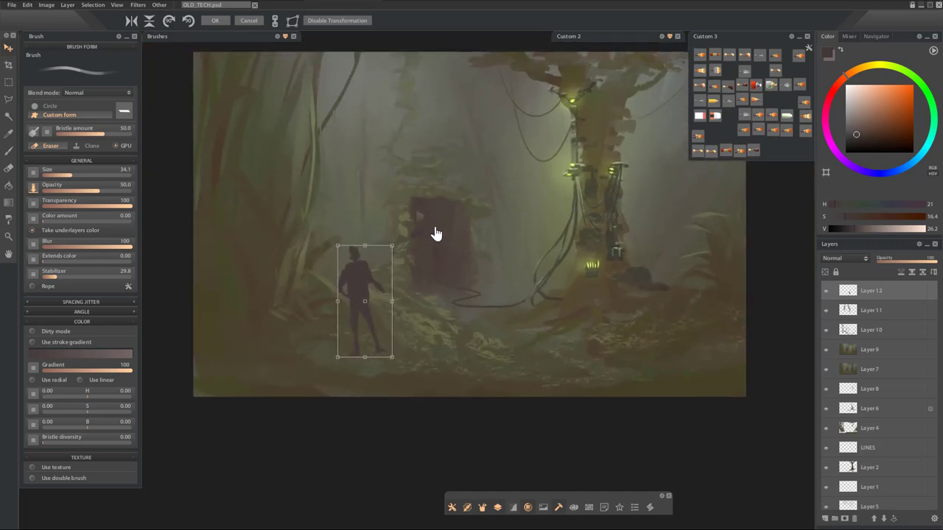
{"action": "scroll", "coordinate": [436, 234], "scroll_direction": "up", "scroll_amount": 3}
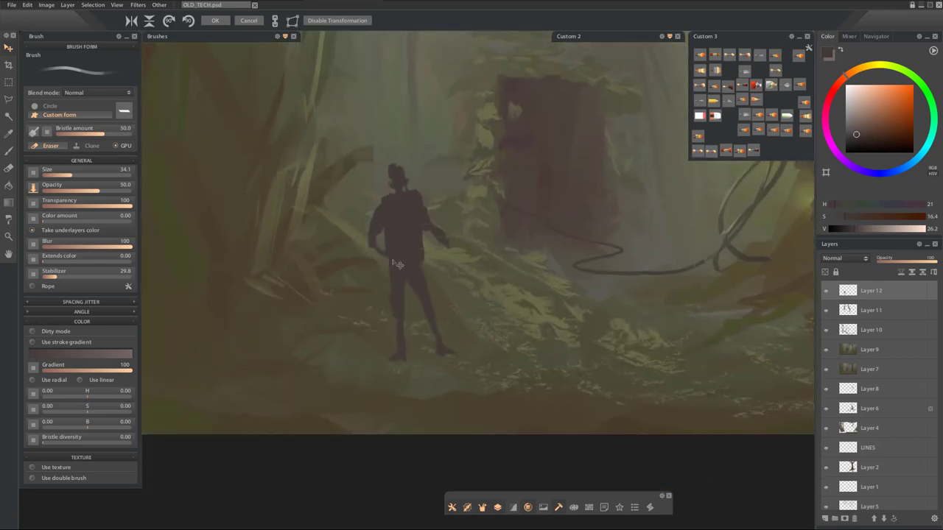
Refine the figure's legs with the eraser and brush, and nudge its position on the path
{"action": "key", "text": "b"}
{"action": "key", "text": "e"}
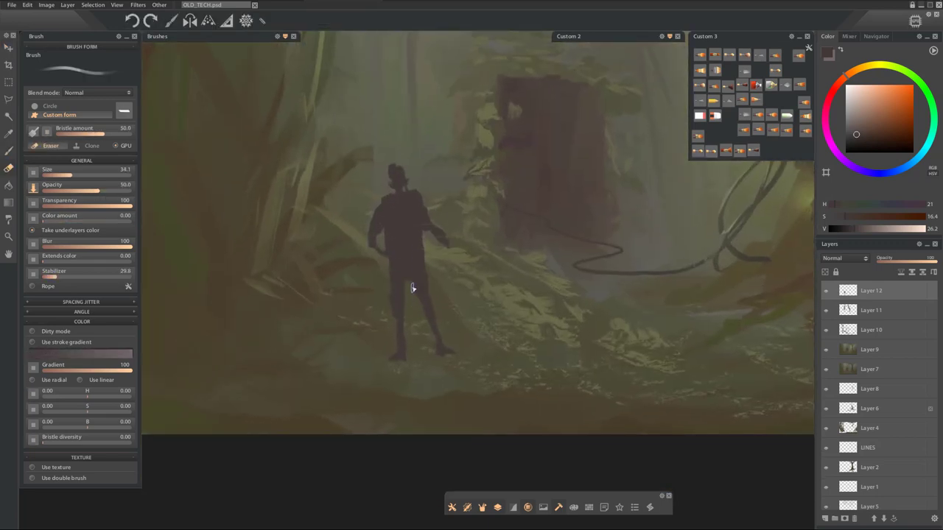
{"action": "key", "text": "b"}
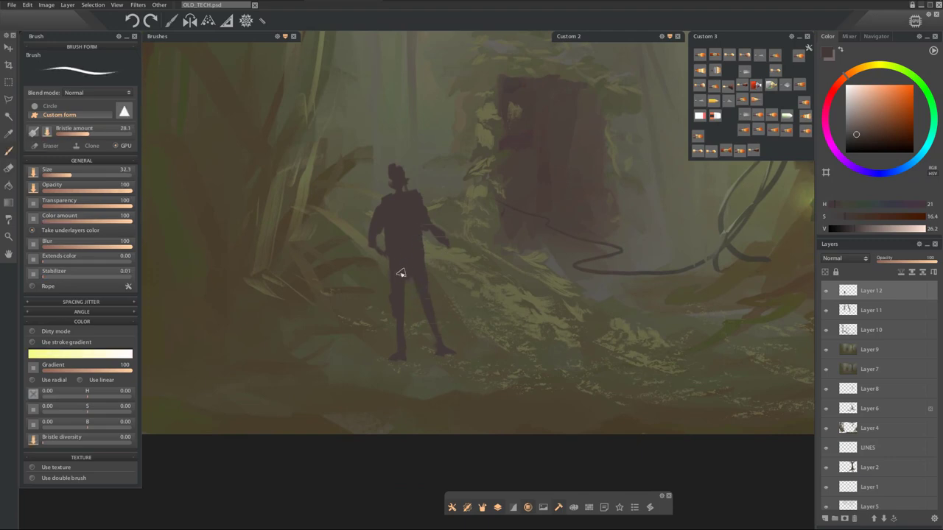
{"action": "scroll", "coordinate": [455, 236], "scroll_direction": "down", "scroll_amount": 2}
{"action": "scroll", "coordinate": [446, 238], "scroll_direction": "up", "scroll_amount": 3}
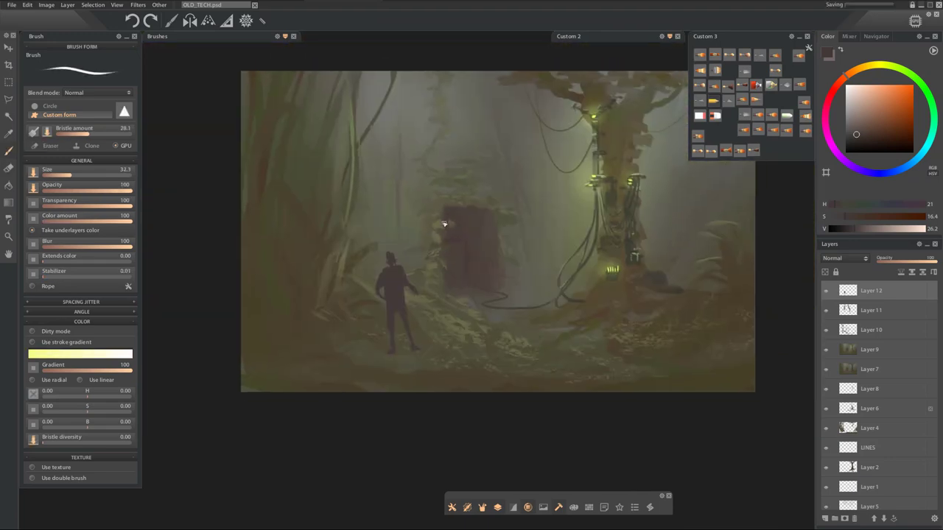
{"action": "key", "text": "v"}
{"action": "left_click_drag", "start_coordinate": [420, 253], "coordinate": [411, 263]}
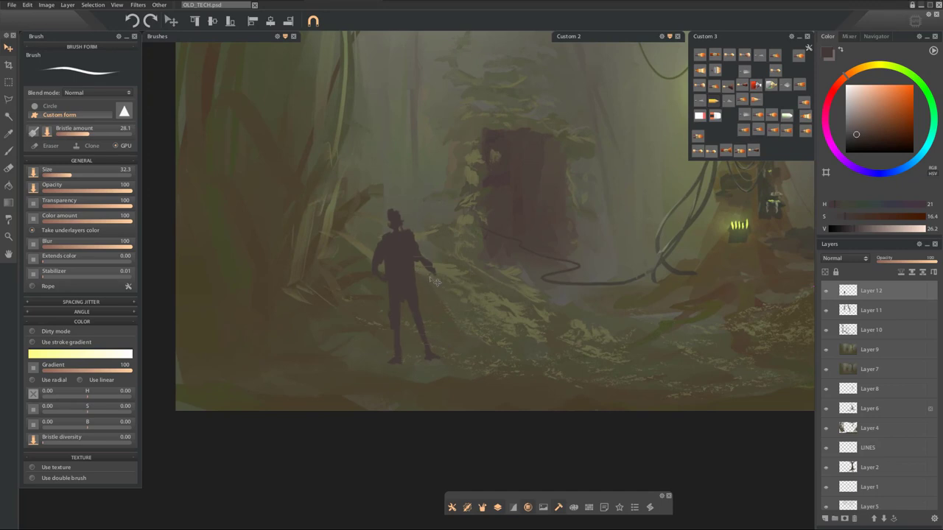
Add a layer below the figure and paint a soft Color Dodge glow at size 608 in the yellow-green sampled from the tree lights
{"action": "left_click", "coordinate": [825, 518]}
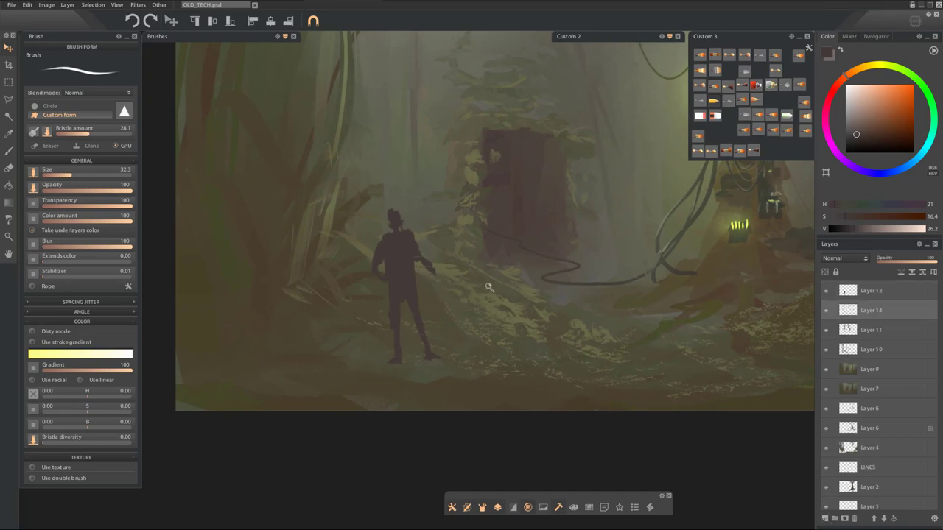
{"action": "scroll", "coordinate": [489, 288], "scroll_direction": "down", "scroll_amount": 2}
{"action": "key", "text": "b"}
{"action": "left_click", "coordinate": [716, 74]}
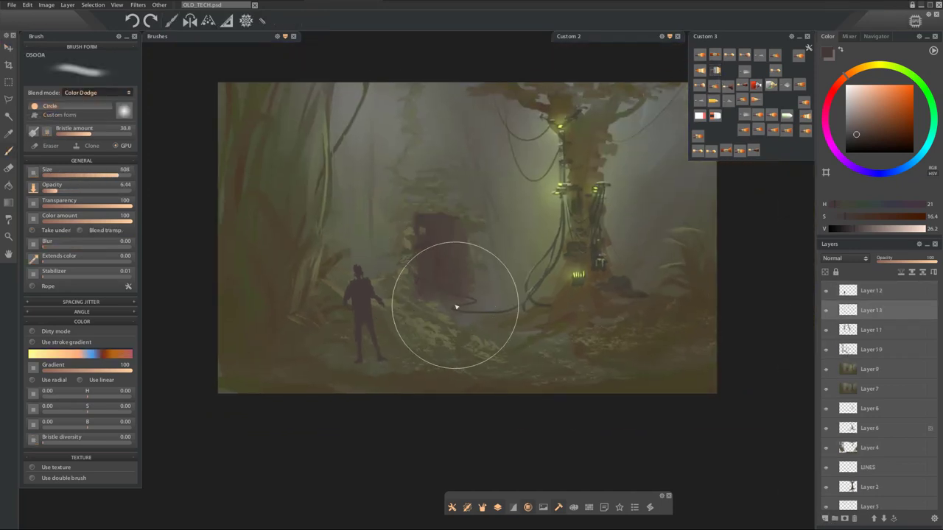
{"action": "left_click", "coordinate": [560, 187], "text": "alt"}
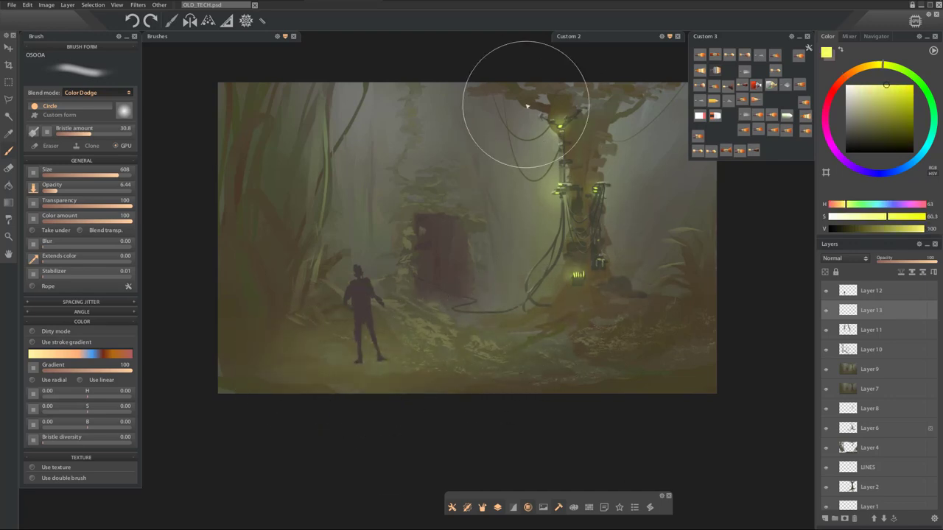
{"action": "mouse_move", "coordinate": [505, 124]}
{"action": "left_mouse_down"}
{"action": "mouse_move", "coordinate": [474, 140]}
{"action": "mouse_move", "coordinate": [510, 86]}
{"action": "left_mouse_up"}
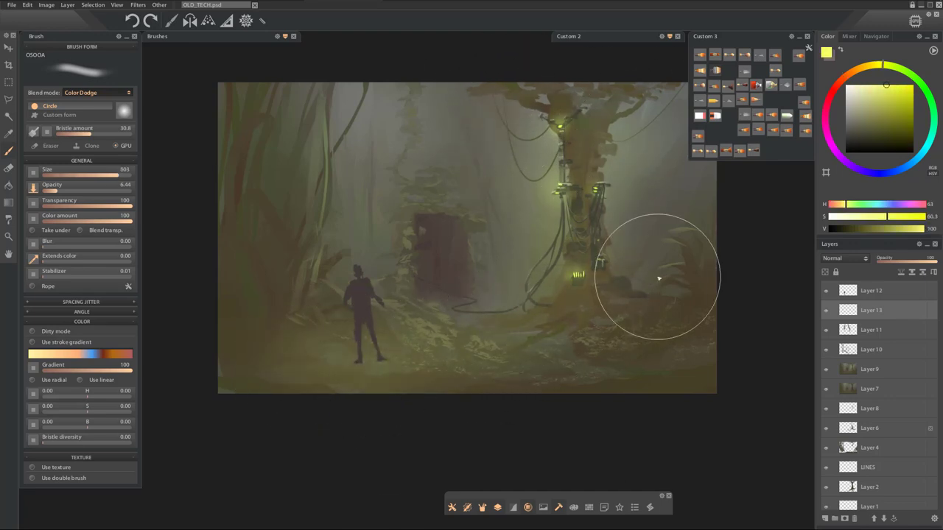
Brighten the foliage right of the tree at brush size 803 and the mossy ground around the doorway at size 258
{"action": "left_click_drag", "start_coordinate": [659, 279], "coordinate": [680, 236]}
{"action": "left_click_drag", "start_coordinate": [673, 234], "coordinate": [618, 251]}
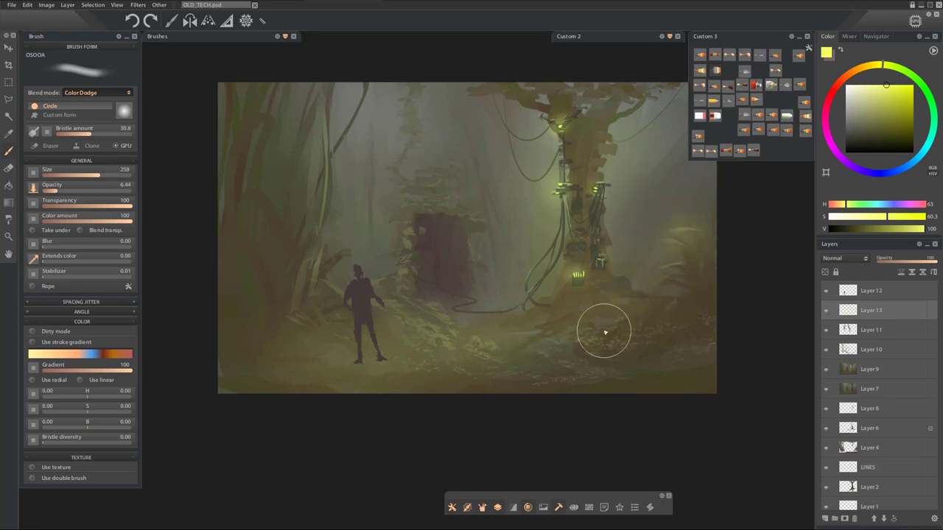
{"action": "scroll", "coordinate": [495, 263], "scroll_direction": "up", "scroll_amount": 2}
{"action": "left_click_drag", "start_coordinate": [495, 263], "coordinate": [447, 273]}
{"action": "left_click_drag", "start_coordinate": [447, 272], "coordinate": [495, 292]}
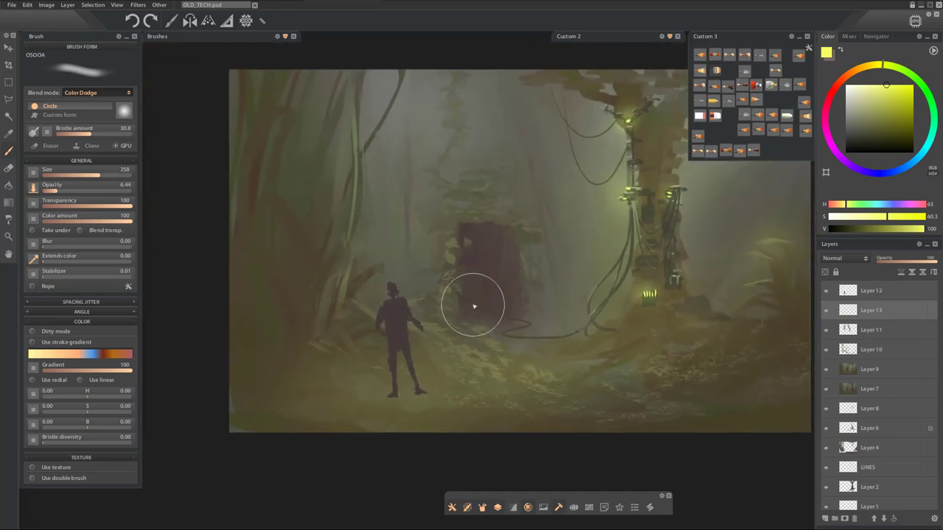
Add another layer below the figure and start a dark grey shadow at its left foot with the bristly custom brush
{"action": "left_click", "coordinate": [825, 518]}
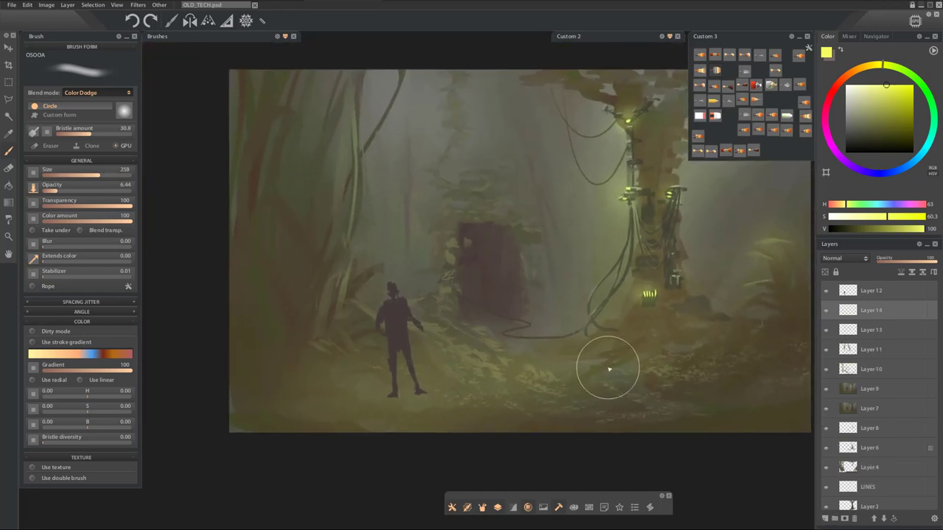
{"action": "left_click", "coordinate": [770, 117]}
{"action": "left_click", "coordinate": [846, 122]}
{"action": "left_click_drag", "start_coordinate": [846, 122], "coordinate": [838, 129]}
{"action": "left_click_drag", "start_coordinate": [618, 310], "coordinate": [574, 199]}
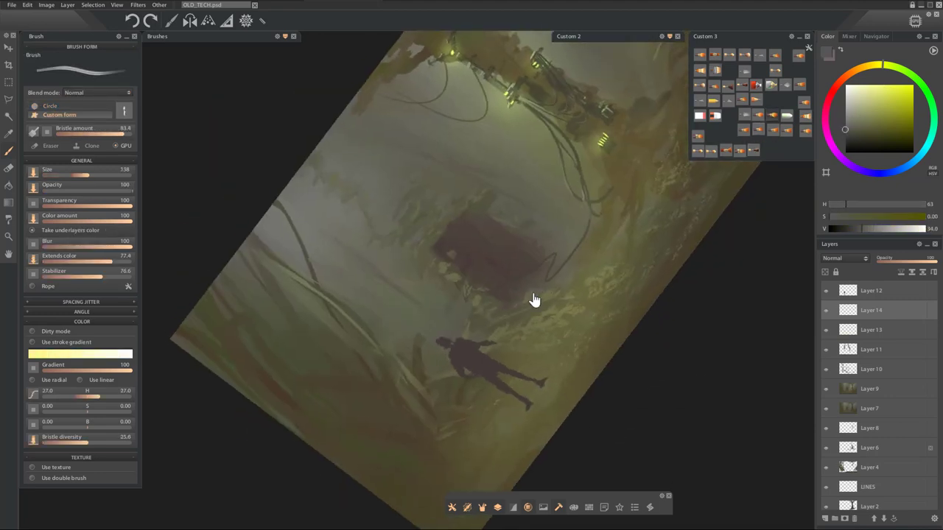
{"action": "left_click_drag", "start_coordinate": [534, 299], "coordinate": [521, 194]}
{"action": "scroll", "coordinate": [515, 300], "scroll_direction": "up", "scroll_amount": 2}
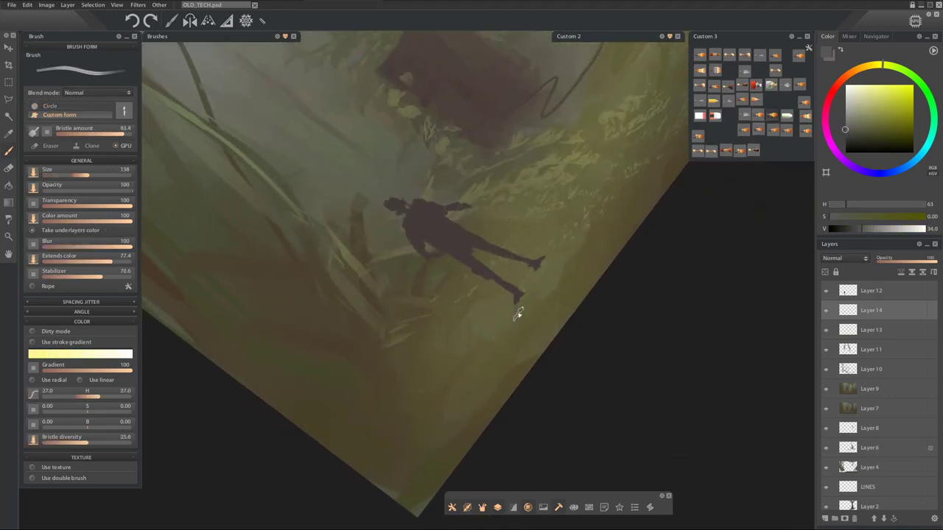
{"action": "left_click", "coordinate": [843, 147]}
{"action": "left_click", "coordinate": [844, 140]}
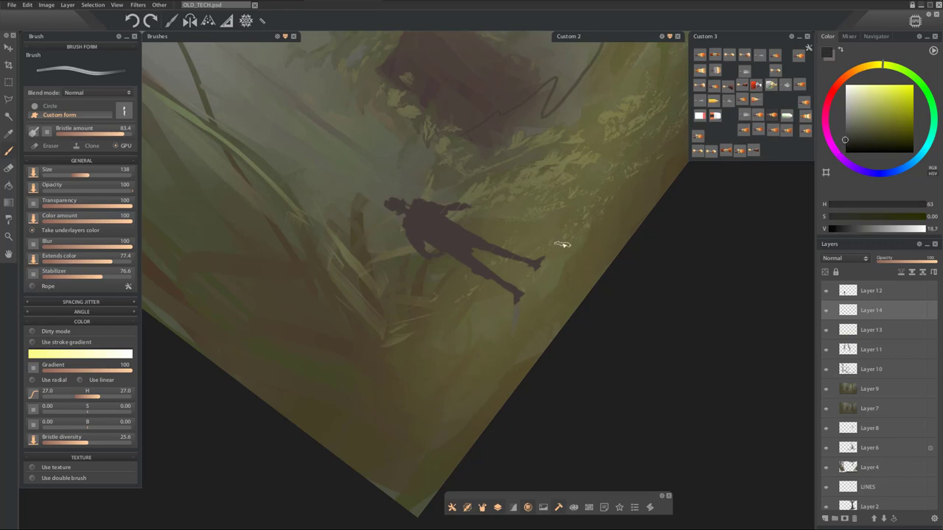
{"action": "left_click_drag", "start_coordinate": [517, 309], "coordinate": [514, 343]}
Lower the brush stabilizer to 0.01 and paint long dark shadows from both feet at brush size 77.6
{"action": "left_click", "coordinate": [41, 278]}
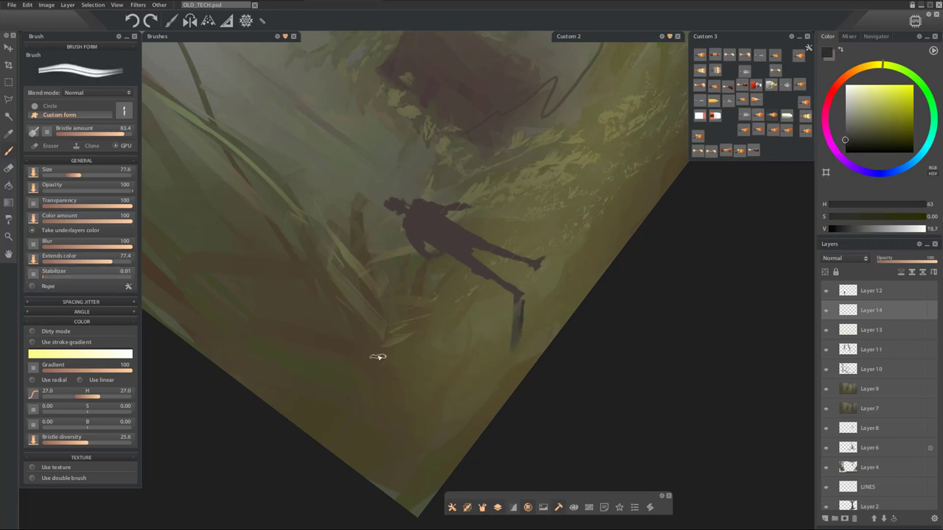
{"action": "mouse_move", "coordinate": [520, 294]}
{"action": "left_mouse_down"}
{"action": "mouse_move", "coordinate": [512, 349]}
{"action": "mouse_move", "coordinate": [515, 318]}
{"action": "mouse_move", "coordinate": [507, 368]}
{"action": "mouse_move", "coordinate": [512, 327]}
{"action": "mouse_move", "coordinate": [493, 387]}
{"action": "left_mouse_up"}
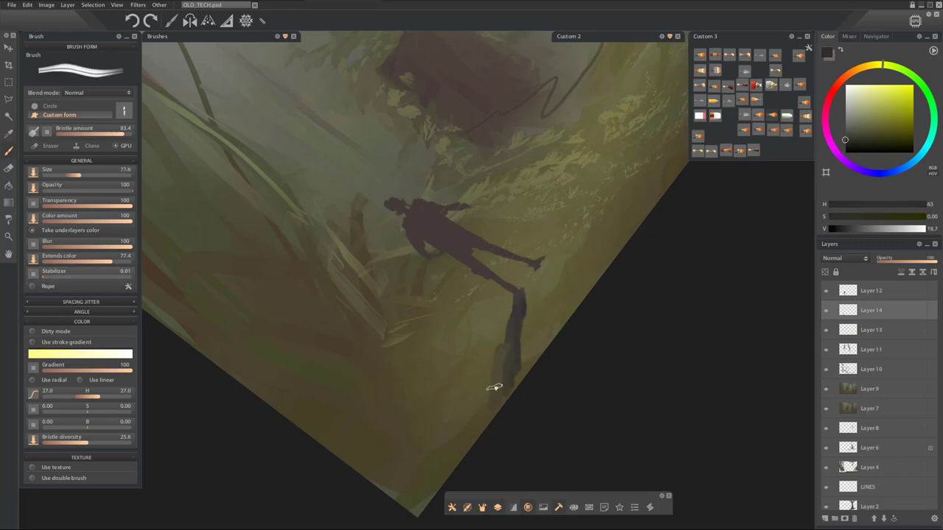
{"action": "left_click_drag", "start_coordinate": [537, 281], "coordinate": [542, 335]}
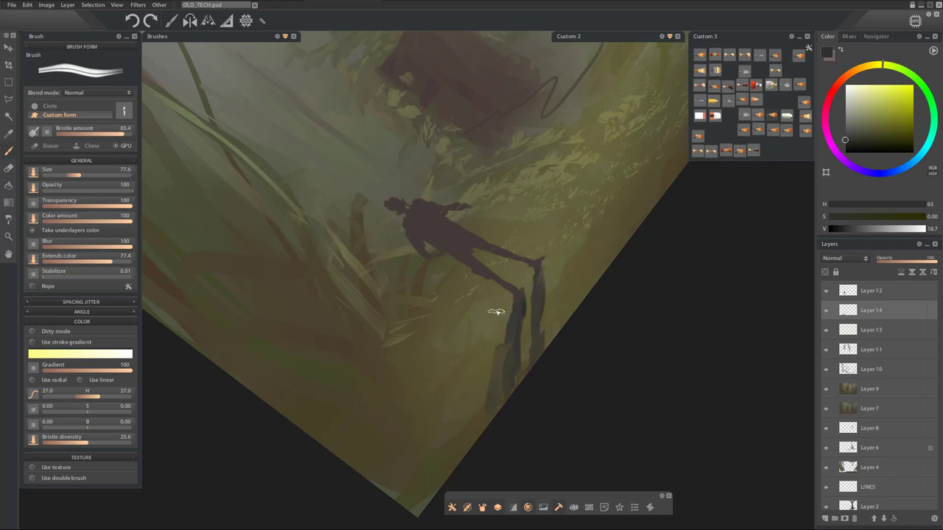
Transform the shadow layer so the leg shadows lie flatter and stretch farther toward the canvas's lower-left corner
{"action": "key", "text": "e"}
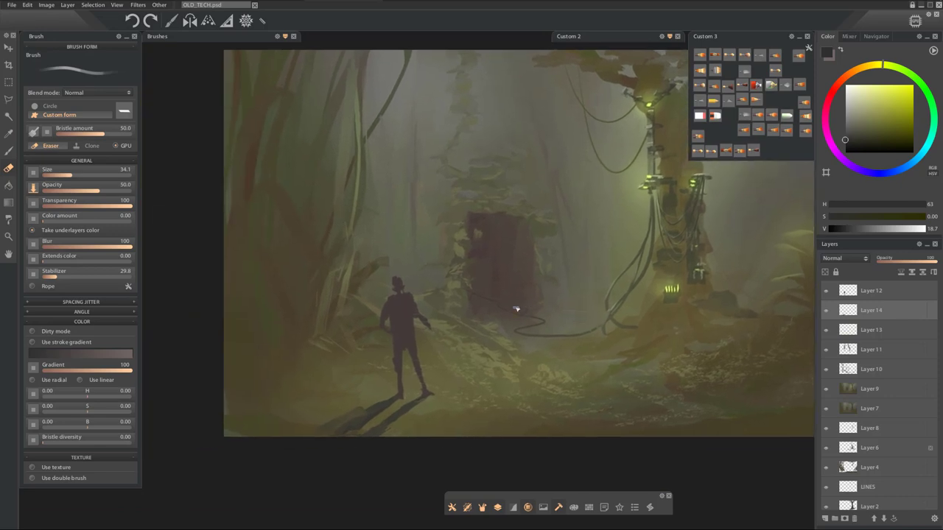
{"action": "key", "text": "ctrl+t"}
{"action": "left_click_drag", "start_coordinate": [301, 414], "coordinate": [319, 402]}
{"action": "key", "text": "Return"}
{"action": "scroll", "coordinate": [505, 270], "scroll_direction": "down", "scroll_amount": 5}
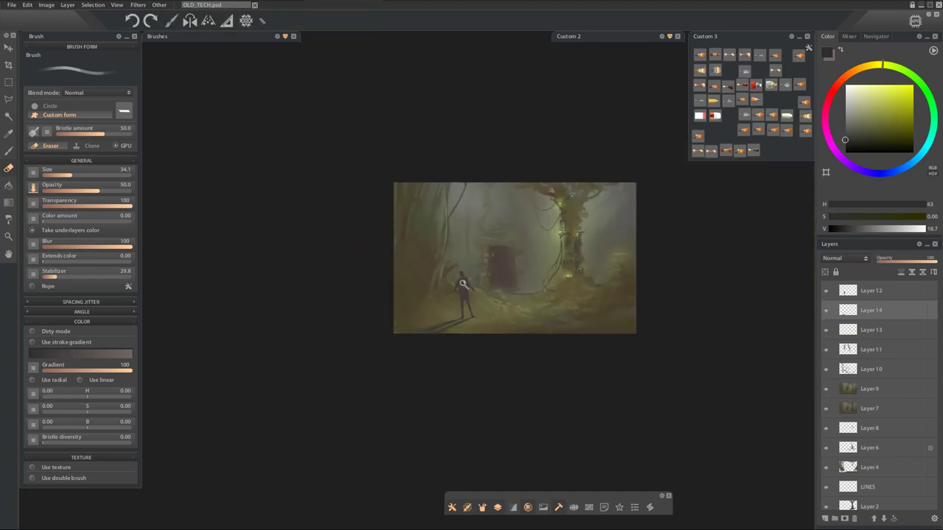
{"action": "scroll", "coordinate": [497, 269], "scroll_direction": "up", "scroll_amount": 4}
{"action": "left_click_drag", "start_coordinate": [497, 269], "coordinate": [403, 275]}
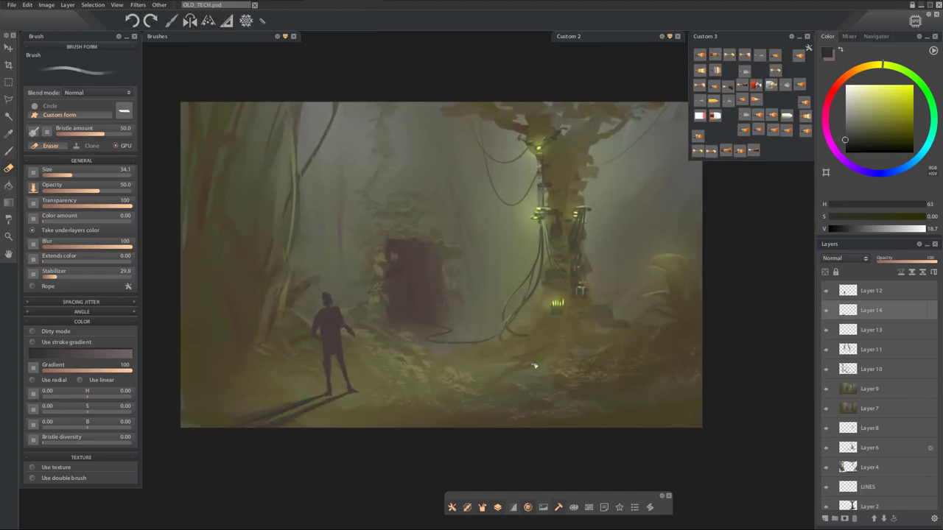
{"action": "left_click", "coordinate": [524, 7]}
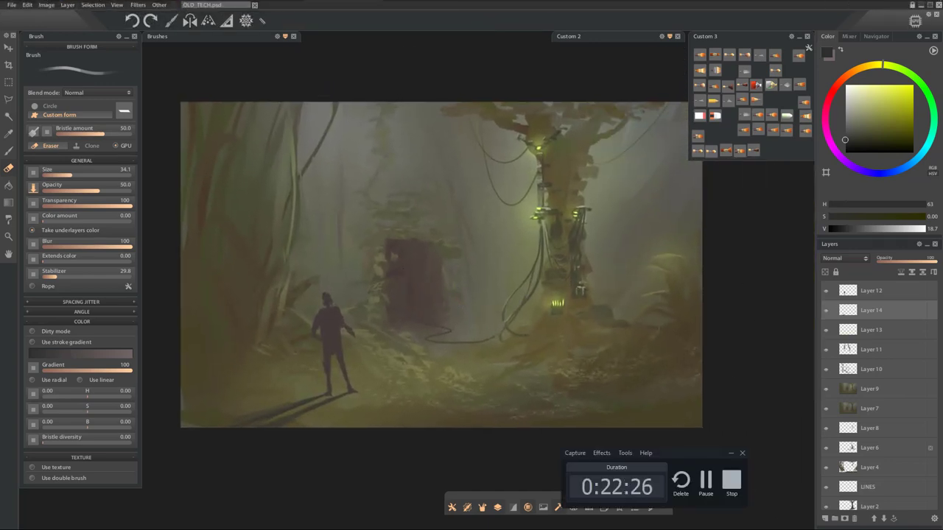
Switch to Adobe Photoshop and open OLD_TECH.psd from the DAILY folder
{"action": "key", "text": "super"}
{"action": "left_click", "coordinate": [209, 293]}
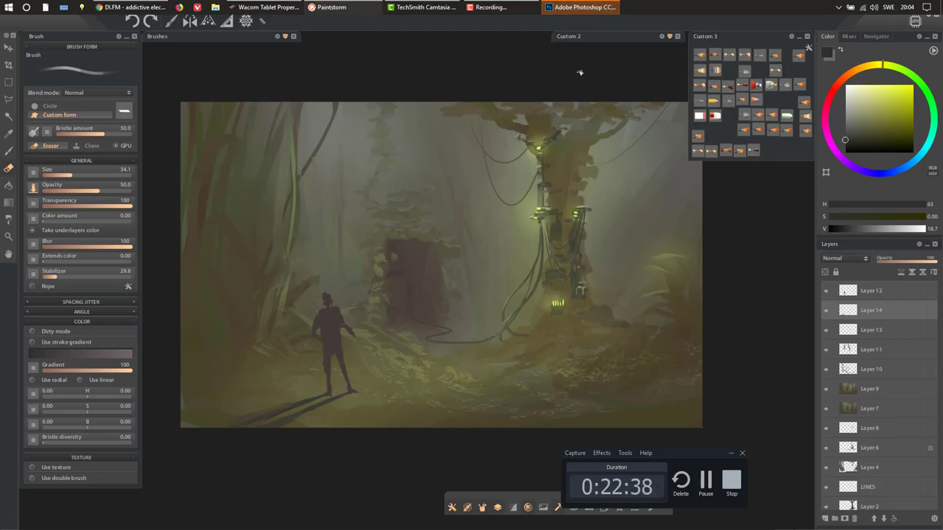
{"action": "left_click", "coordinate": [580, 5]}
{"action": "double_click", "coordinate": [331, 185]}
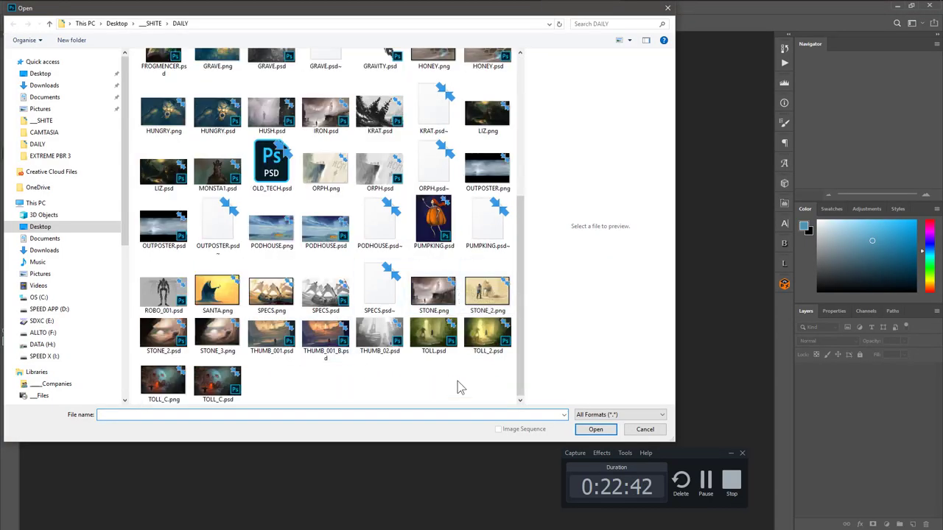
{"action": "scroll", "coordinate": [296, 204], "scroll_direction": "down", "scroll_amount": 4}
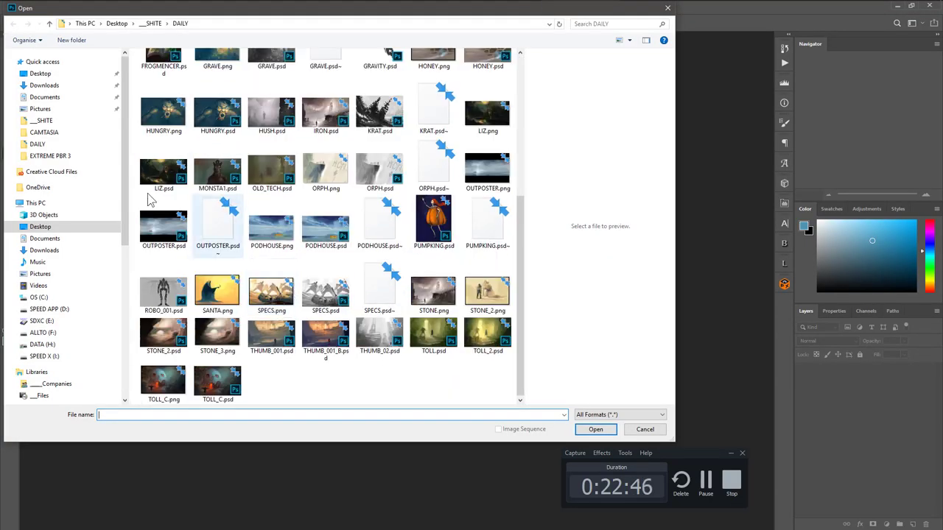
{"action": "mouse_move", "coordinate": [547, 9]}
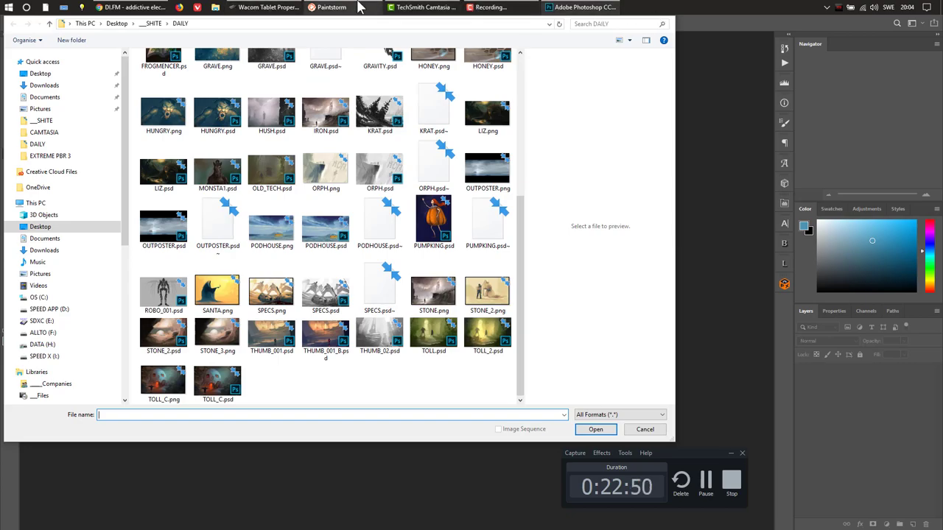
{"action": "left_click", "coordinate": [328, 7]}
{"action": "left_click", "coordinate": [581, 6]}
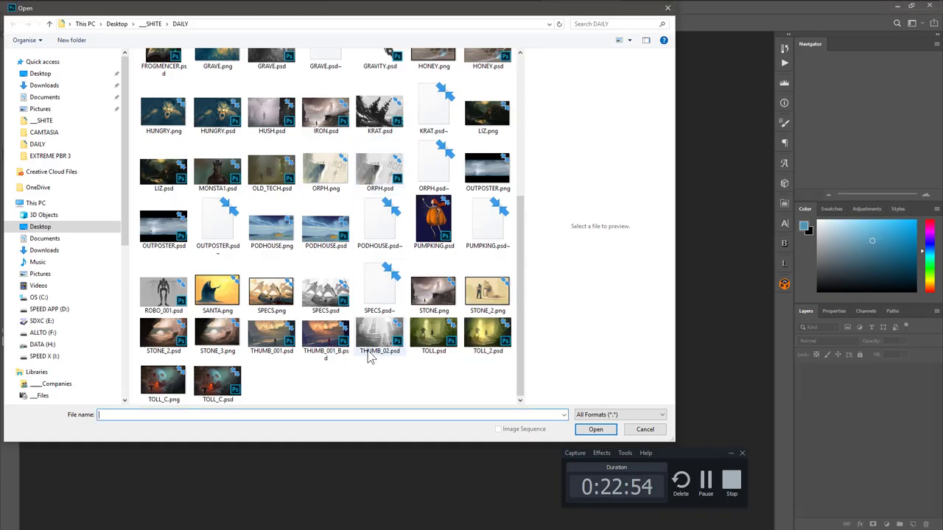
{"action": "left_click", "coordinate": [271, 169]}
{"action": "left_click", "coordinate": [593, 429]}
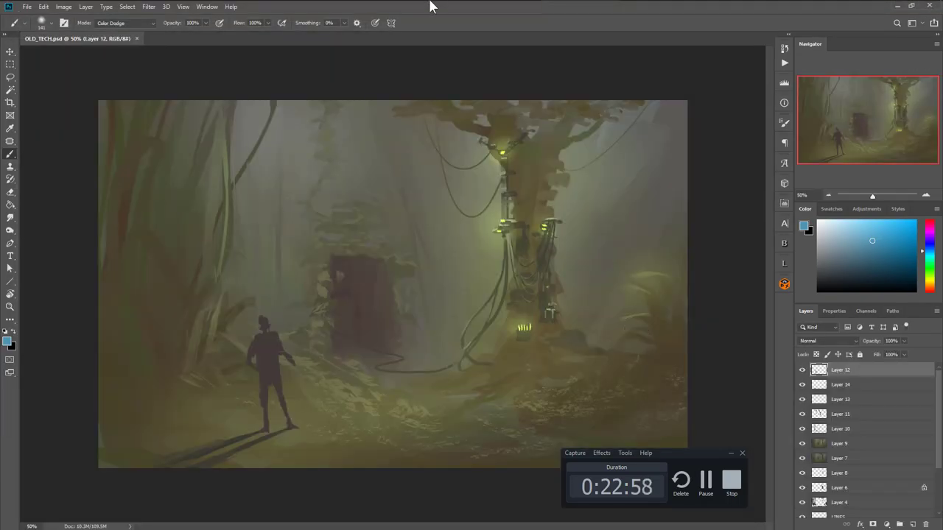
Copy the whole painting in Paintstorm and paste it into the Photoshop document as a new top layer
{"action": "left_click", "coordinate": [560, 6]}
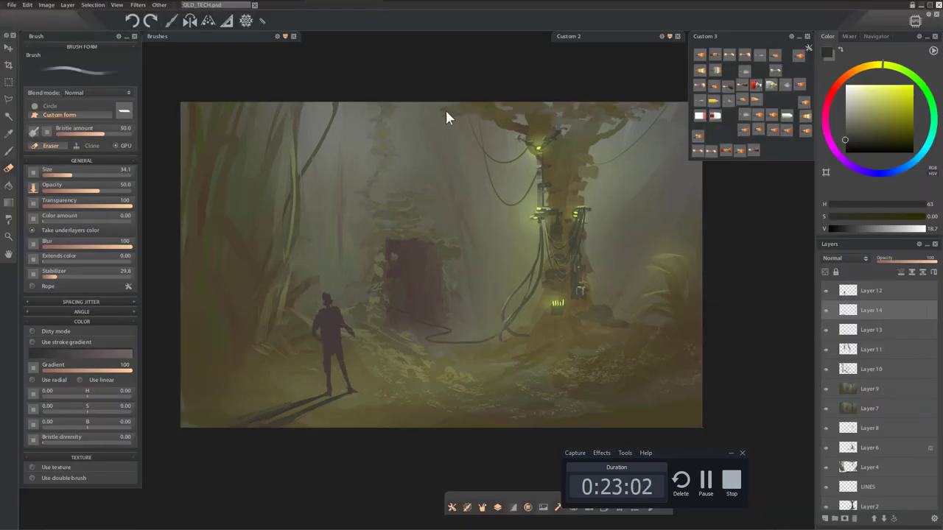
{"action": "left_click", "coordinate": [553, 7]}
{"action": "key", "text": "ctrl+v"}
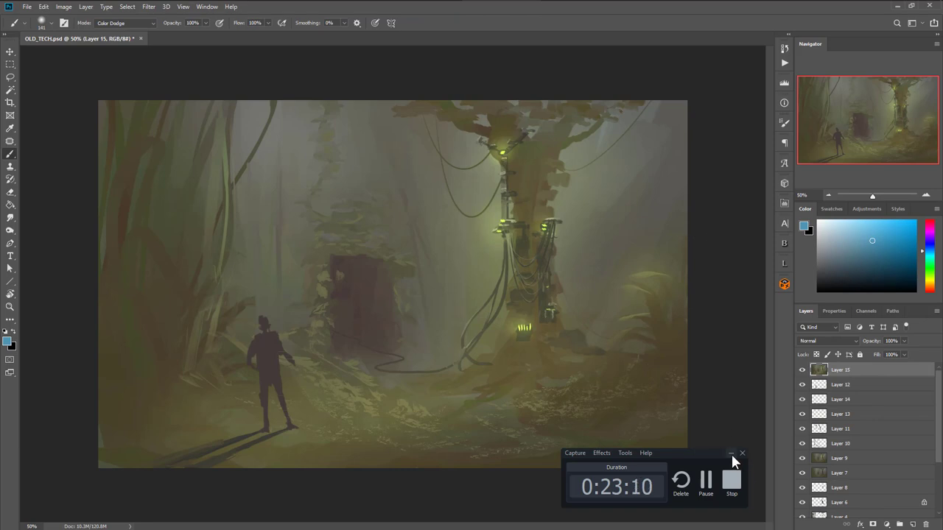
{"action": "left_click", "coordinate": [730, 453]}
Try Auto Tone on a duplicate of the pasted layer and hide that copy
{"action": "left_click_drag", "start_coordinate": [888, 370], "coordinate": [913, 525]}
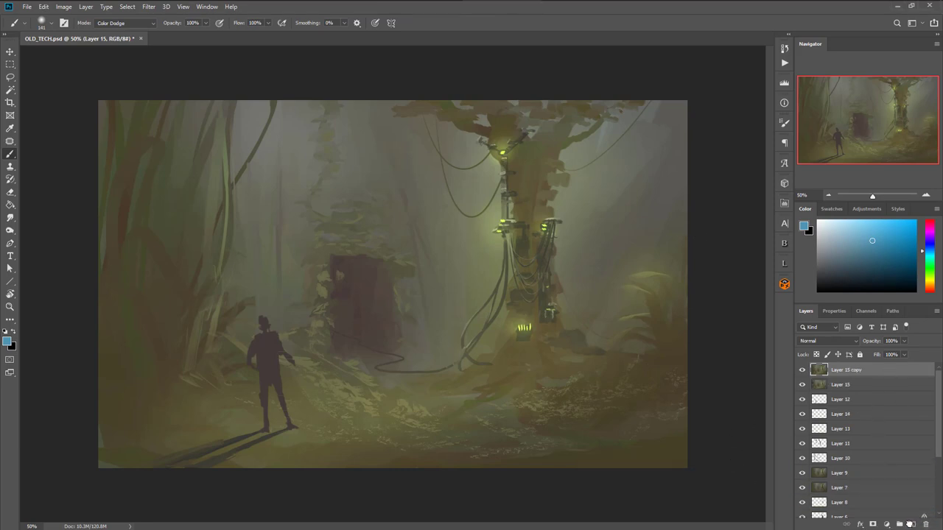
{"action": "left_click", "coordinate": [64, 6]}
{"action": "left_click", "coordinate": [74, 47]}
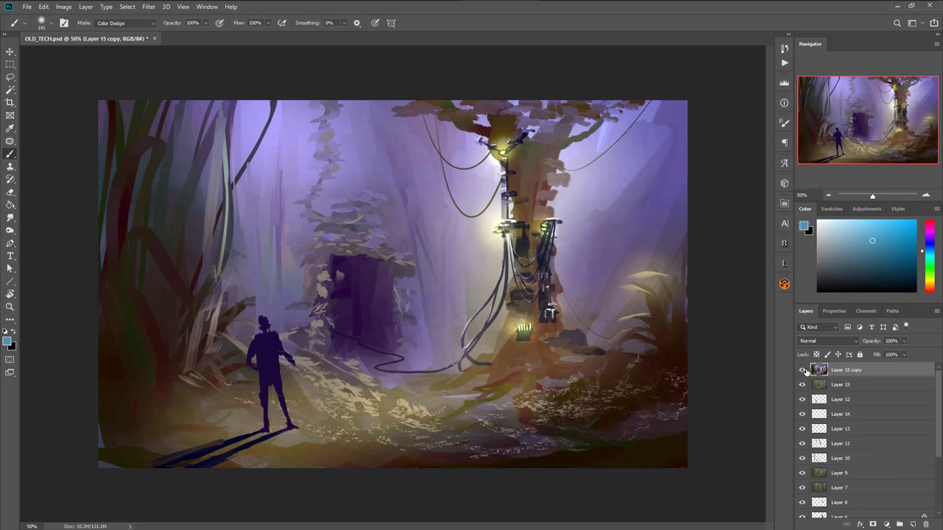
{"action": "left_click", "coordinate": [802, 370]}
Duplicate Layer 15 again, apply Auto Color to the copy, and delete the Auto Tone copy
{"action": "left_click", "coordinate": [839, 384]}
{"action": "key", "text": "ctrl+j"}
{"action": "left_click", "coordinate": [63, 7]}
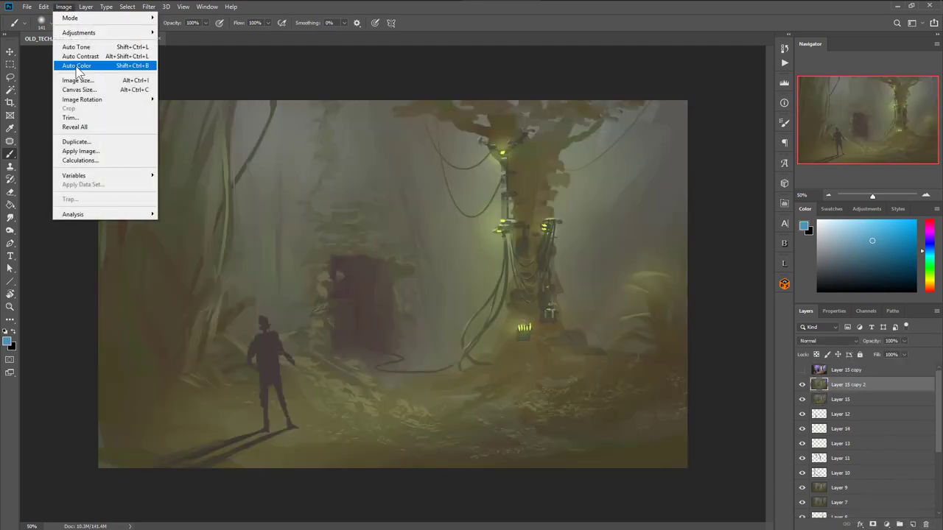
{"action": "left_click", "coordinate": [77, 66]}
{"action": "left_click", "coordinate": [803, 374]}
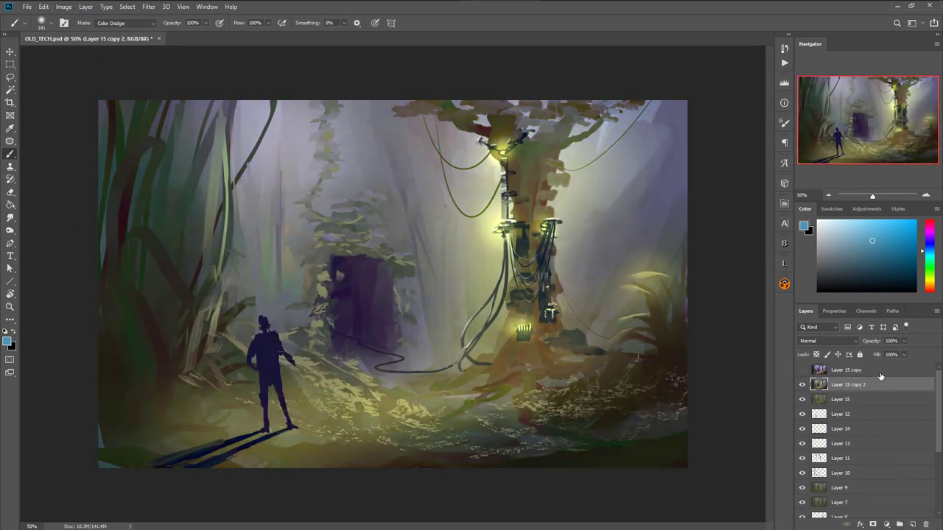
{"action": "left_click_drag", "start_coordinate": [881, 375], "coordinate": [926, 524]}
Lower the Auto Color layer's opacity to 65% and stamp all visible layers into a new top layer
{"action": "left_click", "coordinate": [801, 369]}
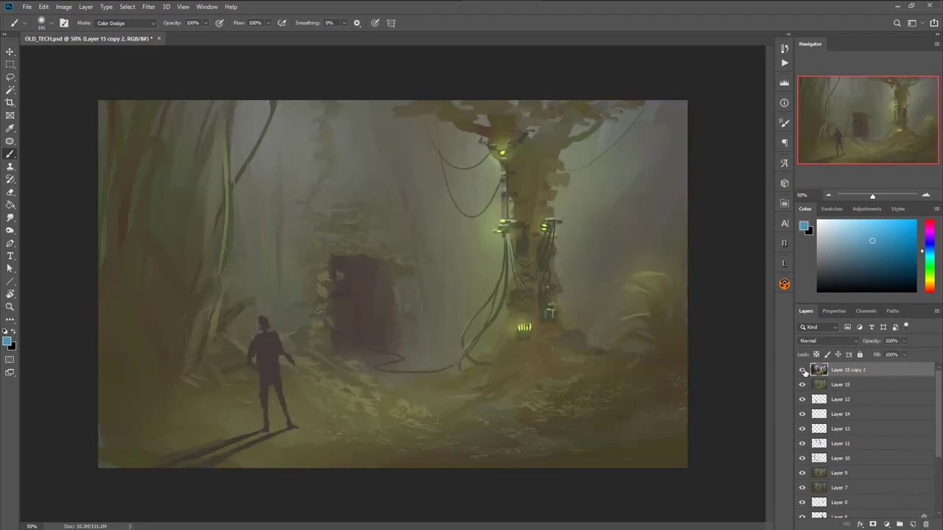
{"action": "left_click", "coordinate": [801, 370]}
{"action": "left_click_drag", "start_coordinate": [877, 343], "coordinate": [857, 344]}
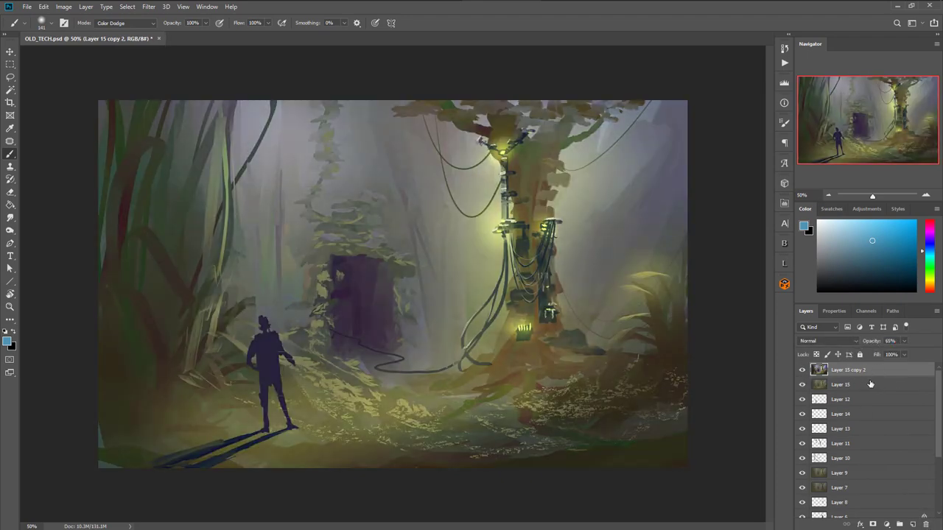
{"action": "key", "text": "ctrl+shift+alt+n"}
Set up a textured brush from the FAV group in Normal mode with a dark green sampled from the forest floor
{"action": "right_click", "coordinate": [277, 287]}
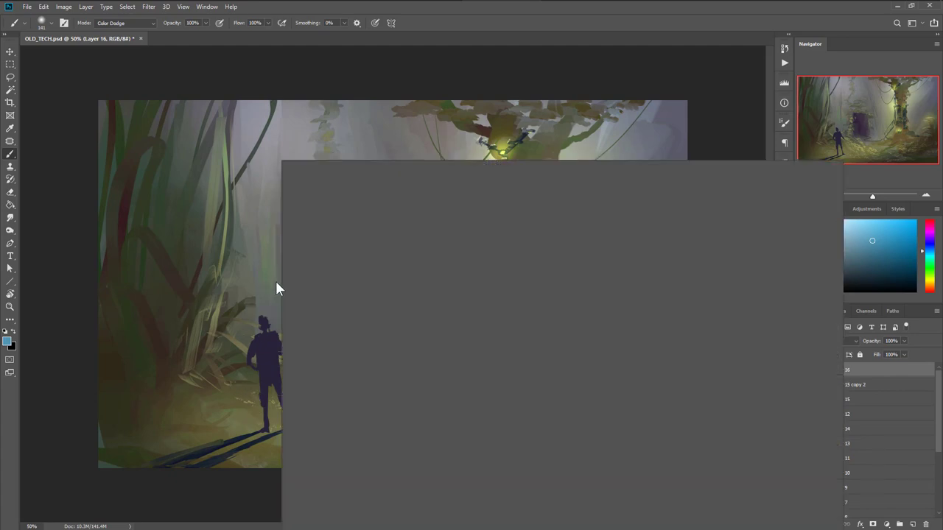
{"action": "mouse_move", "coordinate": [815, 287]}
{"action": "left_mouse_down"}
{"action": "mouse_move", "coordinate": [823, 427]}
{"action": "mouse_move", "coordinate": [815, 317]}
{"action": "left_mouse_up"}
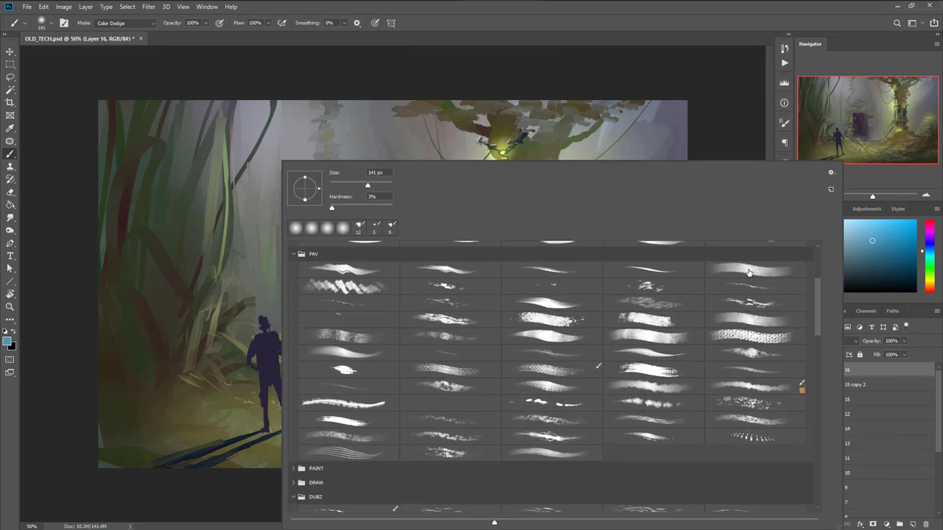
{"action": "left_click", "coordinate": [335, 352]}
{"action": "left_click", "coordinate": [313, 84]}
{"action": "left_click", "coordinate": [109, 423], "text": "alt"}
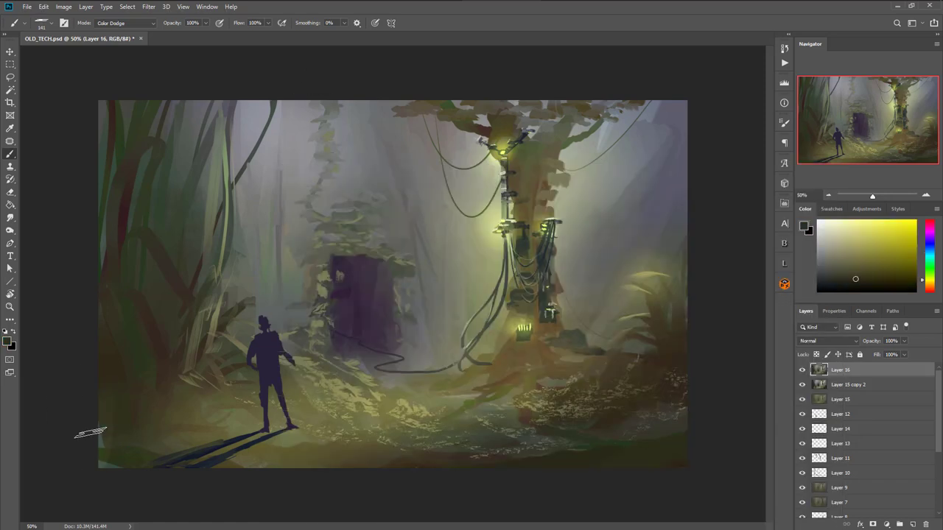
{"action": "right_click", "coordinate": [169, 246], "text": "shift"}
{"action": "left_click", "coordinate": [201, 265]}
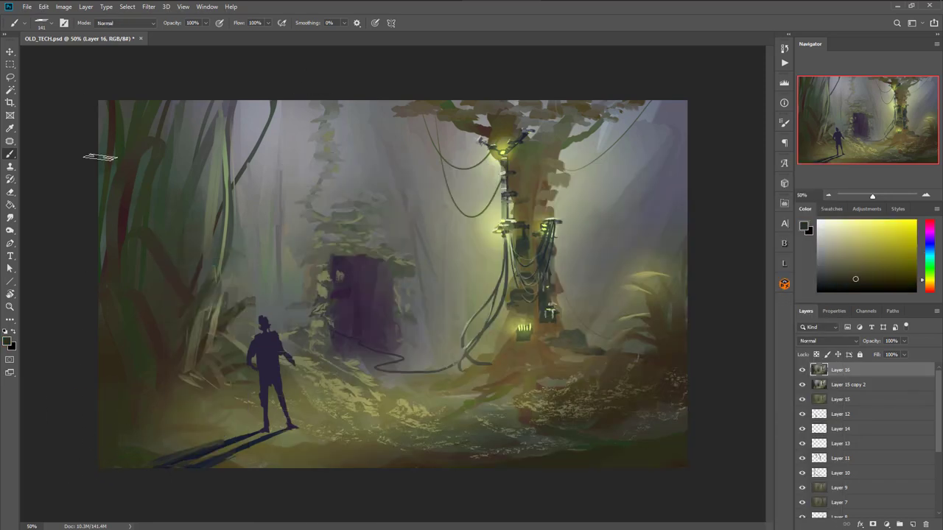
Smudge the misty background between the vines, doorway and tree to soften its brushwork
{"action": "key", "text": "r"}
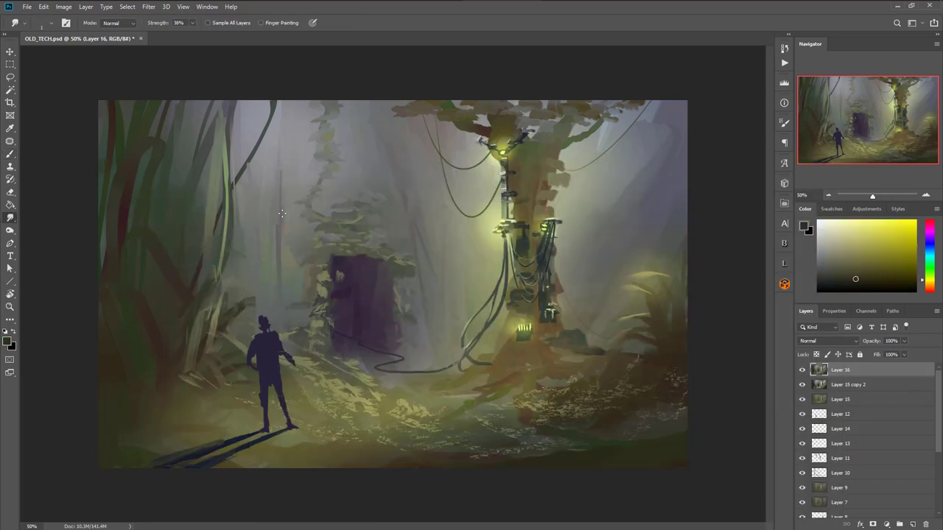
{"action": "key", "text": "b"}
{"action": "key", "text": "r"}
{"action": "mouse_move", "coordinate": [288, 213]}
{"action": "left_mouse_down"}
{"action": "mouse_move", "coordinate": [303, 218]}
{"action": "mouse_move", "coordinate": [281, 187]}
{"action": "left_mouse_up"}
{"action": "key", "text": "r"}
{"action": "left_click_drag", "start_coordinate": [508, 228], "coordinate": [461, 175]}
{"action": "left_click_drag", "start_coordinate": [434, 368], "coordinate": [464, 258]}
{"action": "left_click_drag", "start_coordinate": [401, 272], "coordinate": [457, 258]}
{"action": "left_click_drag", "start_coordinate": [446, 251], "coordinate": [438, 147]}
{"action": "left_click_drag", "start_coordinate": [522, 180], "coordinate": [483, 143]}
Smudge the edges and far ends of the figure's two leg shadows with the strength at 35%
{"action": "key", "text": "s"}
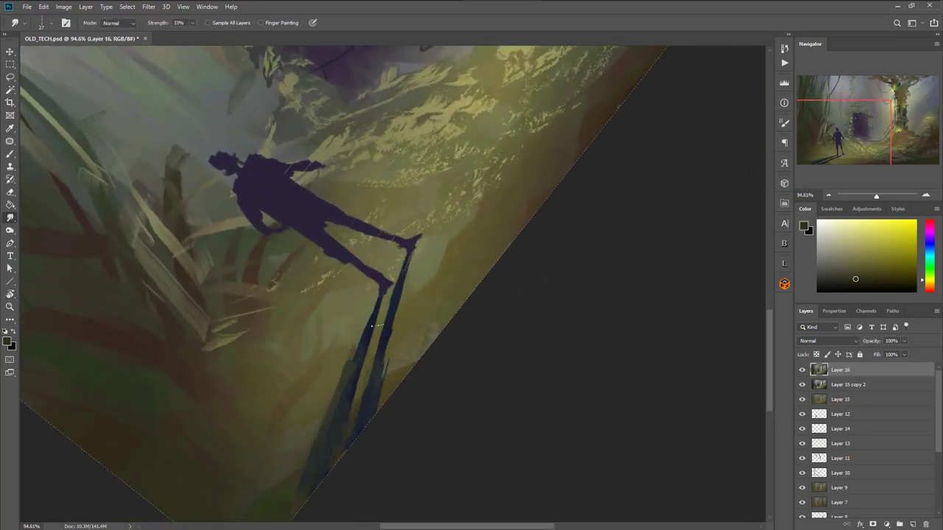
{"action": "left_click_drag", "start_coordinate": [377, 326], "coordinate": [373, 328]}
{"action": "left_click_drag", "start_coordinate": [386, 384], "coordinate": [383, 353]}
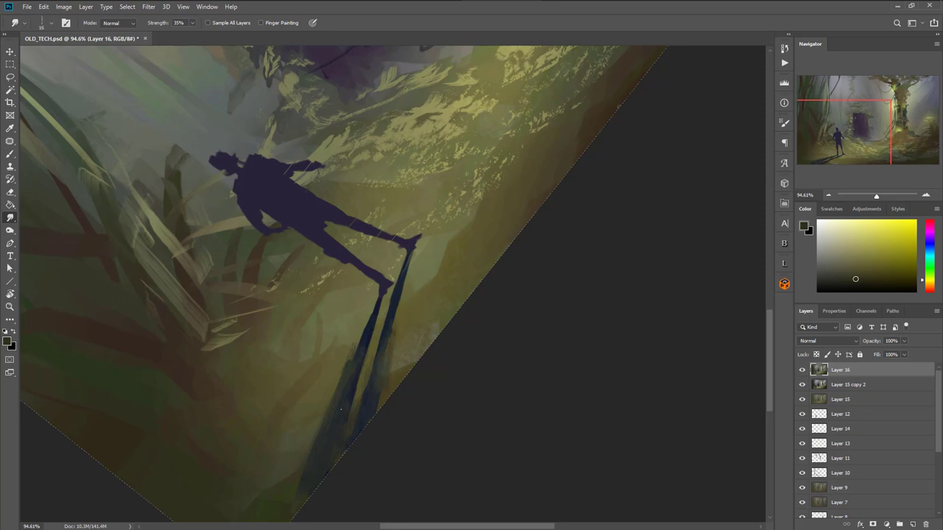
{"action": "key", "text": "Escape"}
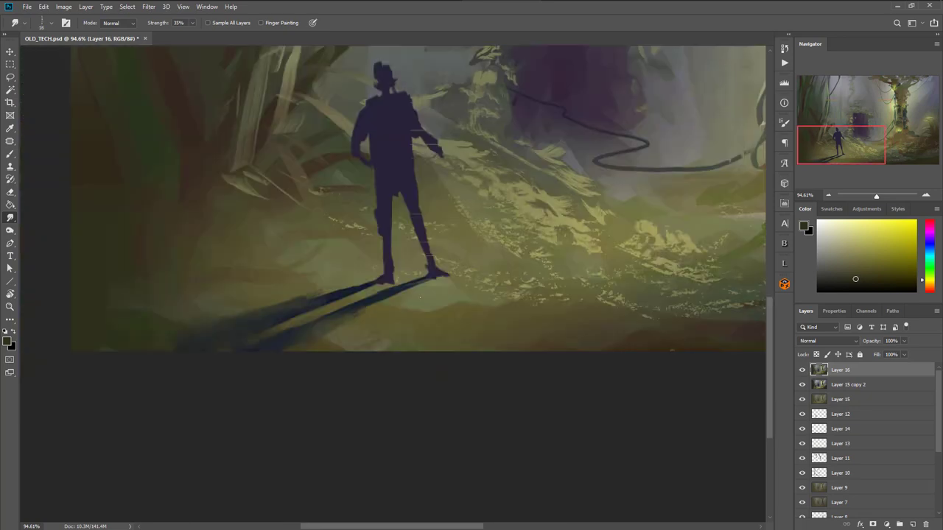
Add a new layer and reshape the figure's head with a small brush, trimming it with the sampled background grey
{"action": "mouse_move", "coordinate": [496, 183]}
{"action": "left_mouse_down"}
{"action": "mouse_move", "coordinate": [352, 330]}
{"action": "mouse_move", "coordinate": [466, 310]}
{"action": "left_mouse_up"}
{"action": "left_click", "coordinate": [912, 524]}
{"action": "key", "text": "b"}
{"action": "right_click", "coordinate": [407, 265]}
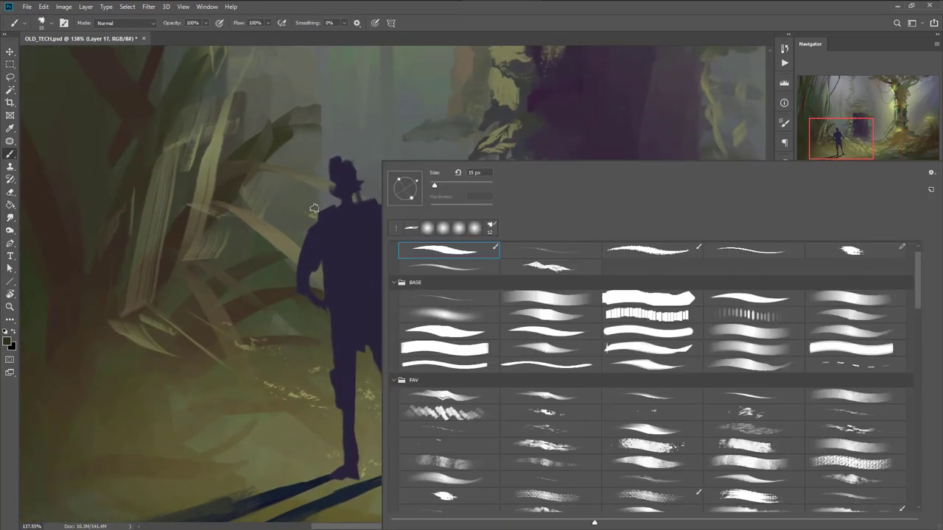
{"action": "left_click_drag", "start_coordinate": [306, 203], "coordinate": [206, 288]}
{"action": "key", "text": "ctrl+z"}
{"action": "left_click_drag", "start_coordinate": [360, 206], "coordinate": [355, 205]}
{"action": "left_click", "coordinate": [352, 166], "text": "alt"}
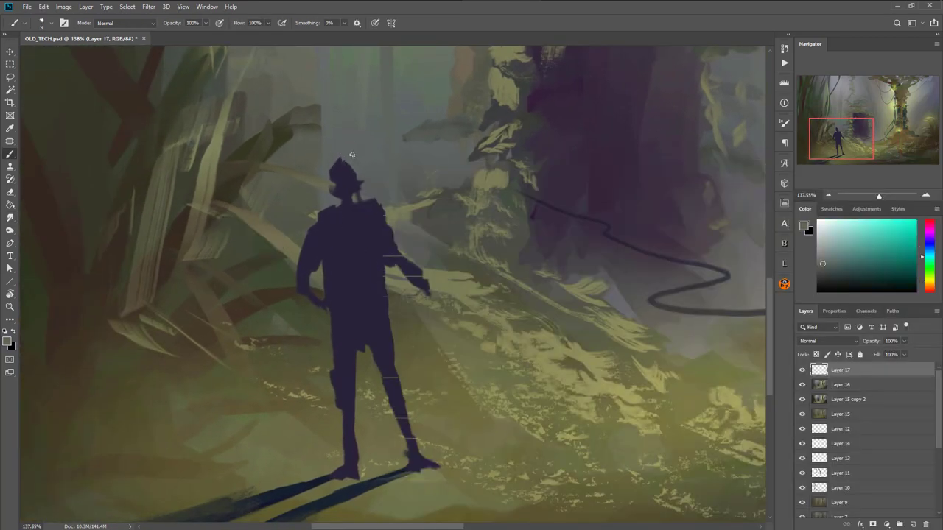
Using the figure's dark indigo, paint hair strands, a long thin staff in its hand at 94% smoothing, and looping cords around its body
{"action": "left_click", "coordinate": [355, 189], "text": "alt"}
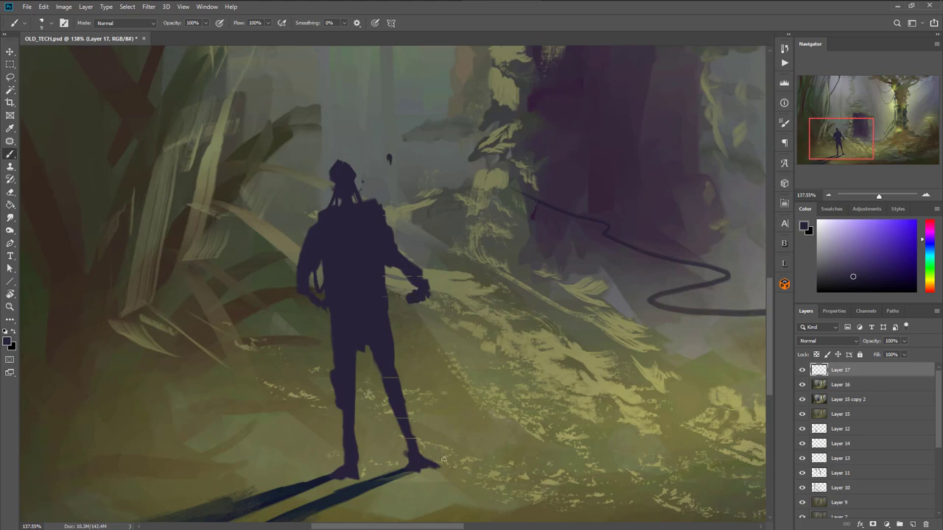
{"action": "left_click_drag", "start_coordinate": [391, 162], "coordinate": [432, 376]}
{"action": "key", "text": "ctrl+z"}
{"action": "mouse_move", "coordinate": [389, 156]}
{"action": "left_mouse_down"}
{"action": "mouse_move", "coordinate": [416, 355]}
{"action": "mouse_move", "coordinate": [439, 405]}
{"action": "left_mouse_up"}
{"action": "key", "text": "ctrl+z"}
{"action": "key", "text": "ctrl+z"}
{"action": "key", "text": "ctrl+z"}
{"action": "mouse_move", "coordinate": [388, 159]}
{"action": "left_mouse_down"}
{"action": "mouse_move", "coordinate": [433, 358]}
{"action": "mouse_move", "coordinate": [415, 369]}
{"action": "mouse_move", "coordinate": [435, 372]}
{"action": "left_mouse_up"}
{"action": "key", "text": "ctrl+z"}
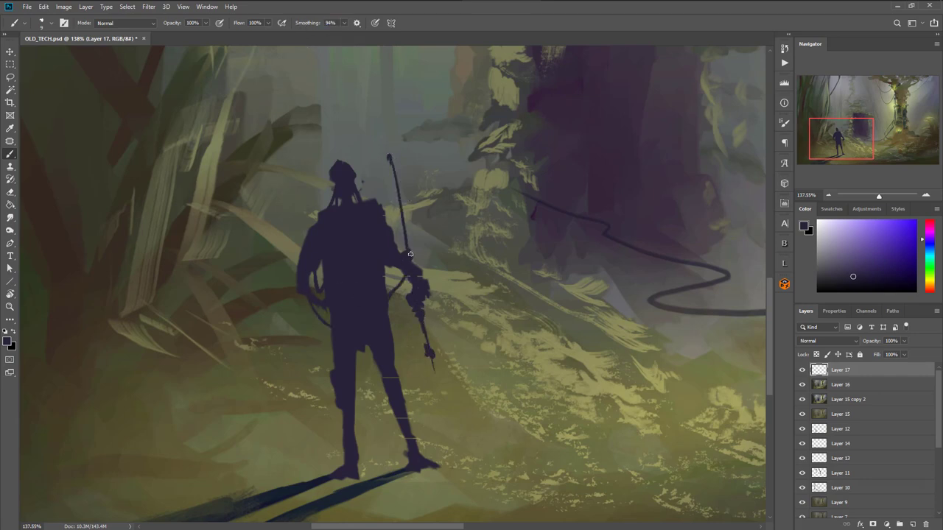
{"action": "left_click_drag", "start_coordinate": [337, 382], "coordinate": [405, 267]}
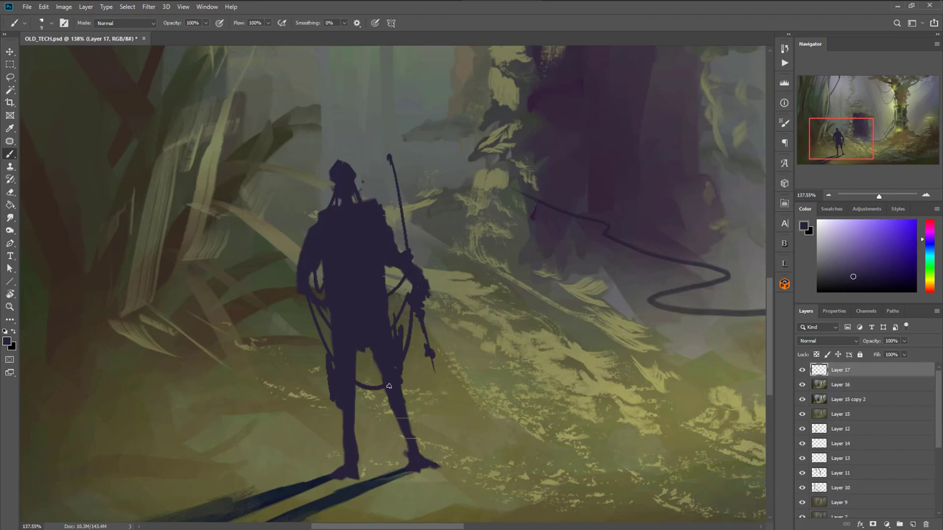
Add another layer and stamp a round grey patch on the figure's back with a 40 px hard round brush
{"action": "left_click", "coordinate": [384, 346], "text": "alt"}
{"action": "left_click", "coordinate": [368, 279], "text": "ctrl"}
{"action": "key", "text": "r"}
{"action": "mouse_move", "coordinate": [367, 266]}
{"action": "left_mouse_down"}
{"action": "mouse_move", "coordinate": [370, 331]}
{"action": "mouse_move", "coordinate": [411, 316]}
{"action": "left_mouse_up"}
{"action": "key", "text": "ctrl+shift+alt+n"}
{"action": "key", "text": "b"}
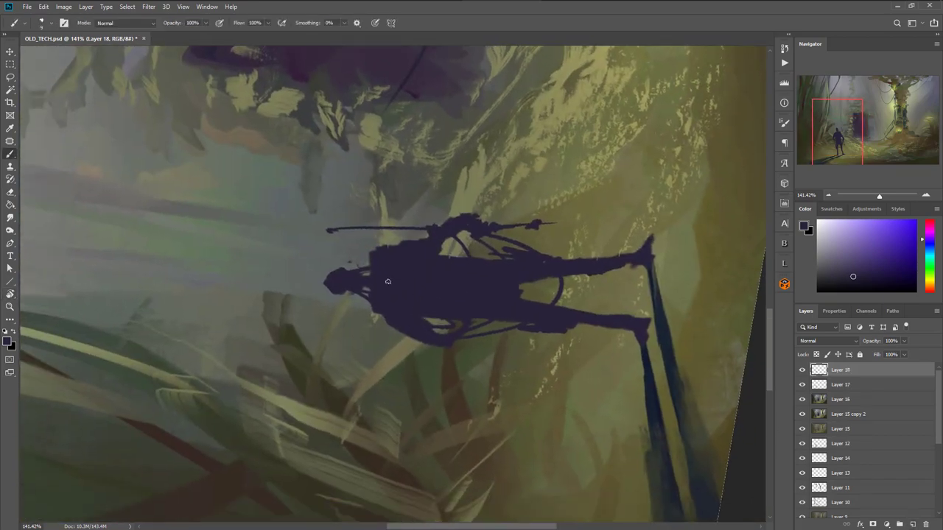
{"action": "left_click", "coordinate": [41, 213], "text": "alt"}
{"action": "right_click", "coordinate": [398, 257]}
{"action": "left_click", "coordinate": [848, 299]}
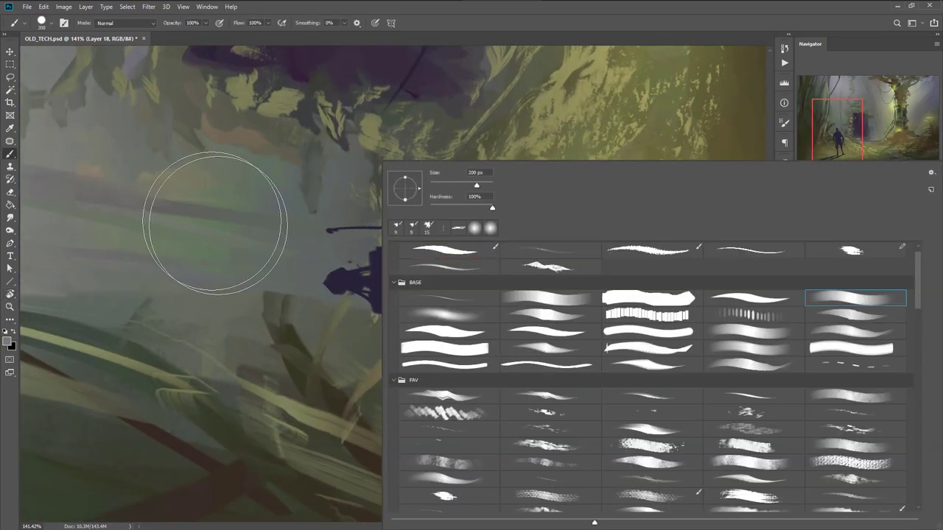
{"action": "left_click_drag", "start_coordinate": [236, 245], "coordinate": [167, 248]}
Paint grey strokes across the figure's collar and dark skull-like eye and mouth holes in the round back patch
{"action": "right_click", "coordinate": [417, 293]}
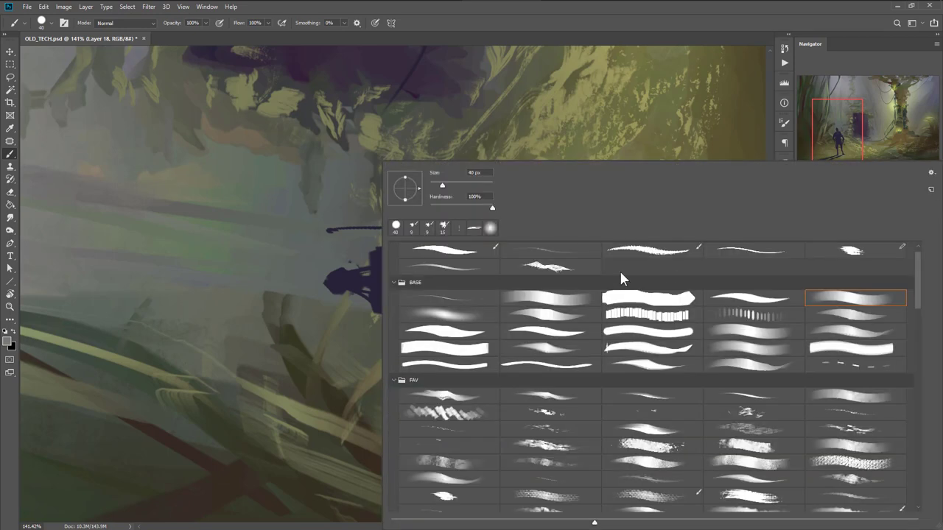
{"action": "double_click", "coordinate": [519, 263]}
{"action": "left_click", "coordinate": [398, 289], "text": "alt"}
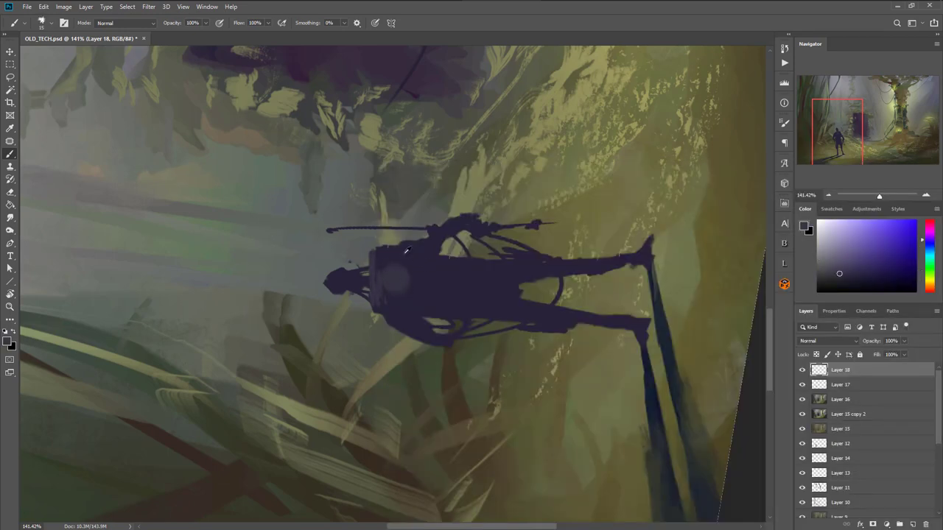
{"action": "mouse_move", "coordinate": [389, 289]}
{"action": "left_mouse_down"}
{"action": "mouse_move", "coordinate": [391, 269]}
{"action": "mouse_move", "coordinate": [433, 238]}
{"action": "mouse_move", "coordinate": [379, 283]}
{"action": "left_mouse_up"}
{"action": "key", "text": "Escape"}
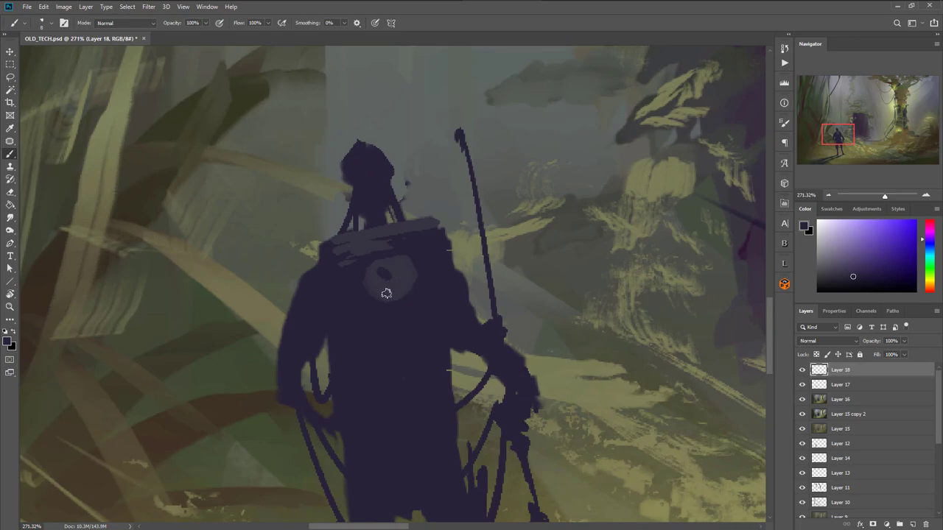
{"action": "scroll", "coordinate": [439, 250], "scroll_direction": "down", "scroll_amount": 5}
{"action": "scroll", "coordinate": [368, 211], "scroll_direction": "up", "scroll_amount": 10}
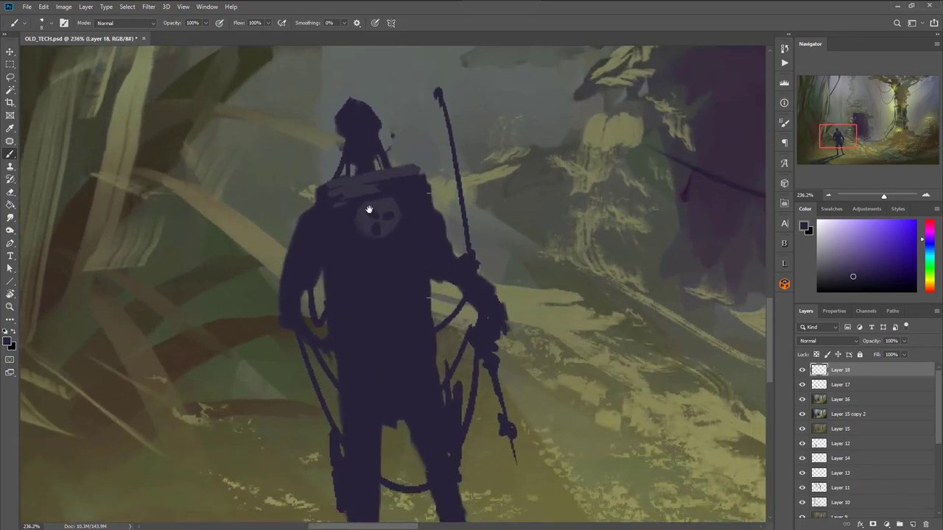
Paint lighter grey highlights on the figure's head, neck strands and shoulder beside the staff using the sampled collar grey
{"action": "scroll", "coordinate": [271, 178], "scroll_direction": "down", "scroll_amount": 5}
{"action": "key", "text": "r"}
{"action": "left_click_drag", "start_coordinate": [284, 203], "coordinate": [360, 343]}
{"action": "left_click_drag", "start_coordinate": [290, 328], "coordinate": [400, 272]}
{"action": "key", "text": "b"}
{"action": "left_click", "coordinate": [370, 172], "text": "alt"}
{"action": "left_click_drag", "start_coordinate": [283, 228], "coordinate": [277, 237]}
{"action": "left_click_drag", "start_coordinate": [347, 197], "coordinate": [343, 211]}
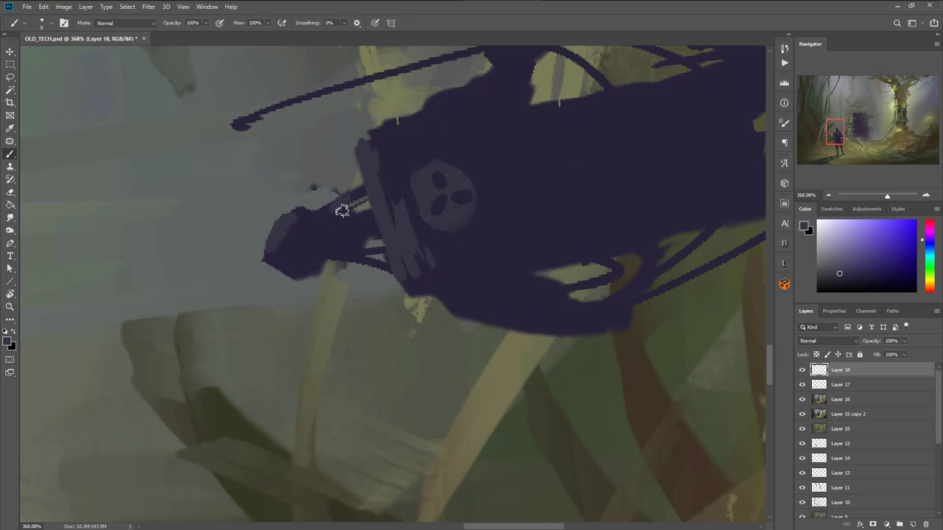
{"action": "mouse_move", "coordinate": [387, 138]}
{"action": "left_mouse_down"}
{"action": "mouse_move", "coordinate": [399, 174]}
{"action": "mouse_move", "coordinate": [419, 122]}
{"action": "left_mouse_up"}
{"action": "left_click_drag", "start_coordinate": [454, 101], "coordinate": [473, 90]}
{"action": "key", "text": "Escape"}
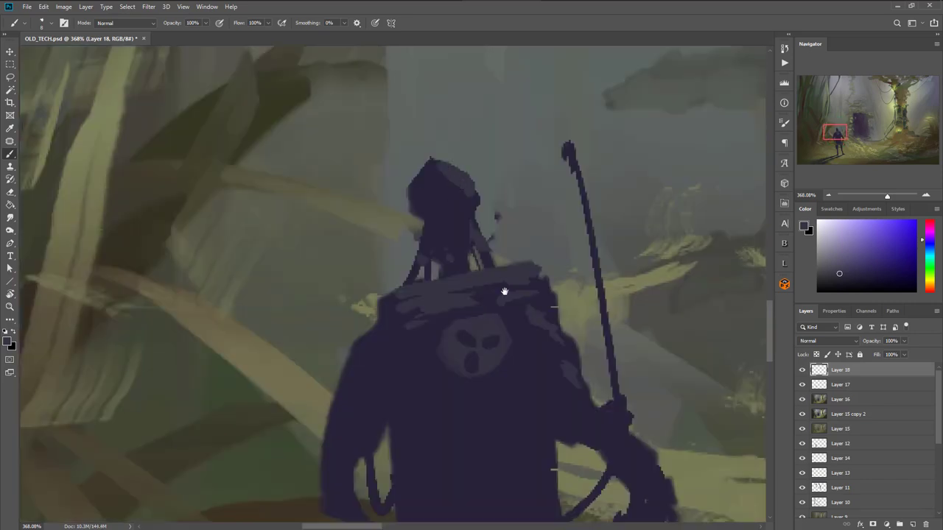
Paint grey strokes on the figure's shoulders and long grey edge lines down both sides of its back pack
{"action": "left_click_drag", "start_coordinate": [503, 290], "coordinate": [330, 168]}
{"action": "left_click_drag", "start_coordinate": [387, 249], "coordinate": [412, 285]}
{"action": "mouse_move", "coordinate": [432, 321]}
{"action": "left_mouse_down"}
{"action": "mouse_move", "coordinate": [452, 316]}
{"action": "mouse_move", "coordinate": [472, 339]}
{"action": "left_mouse_up"}
{"action": "mouse_move", "coordinate": [386, 266]}
{"action": "left_mouse_down"}
{"action": "mouse_move", "coordinate": [477, 210]}
{"action": "mouse_move", "coordinate": [489, 218]}
{"action": "left_mouse_up"}
{"action": "mouse_move", "coordinate": [327, 157]}
{"action": "left_mouse_down"}
{"action": "mouse_move", "coordinate": [315, 208]}
{"action": "mouse_move", "coordinate": [326, 359]}
{"action": "left_mouse_up"}
{"action": "left_click_drag", "start_coordinate": [341, 165], "coordinate": [355, 391]}
{"action": "mouse_move", "coordinate": [456, 152]}
{"action": "left_mouse_down"}
{"action": "mouse_move", "coordinate": [467, 181]}
{"action": "mouse_move", "coordinate": [479, 395]}
{"action": "left_mouse_up"}
Add grey fold strokes to both of the figure's sleeves and curved cloth folds below the round skull patch
{"action": "mouse_move", "coordinate": [361, 494]}
{"action": "left_mouse_down"}
{"action": "mouse_move", "coordinate": [353, 345]}
{"action": "mouse_move", "coordinate": [349, 361]}
{"action": "left_mouse_up"}
{"action": "left_click_drag", "start_coordinate": [352, 309], "coordinate": [406, 349]}
{"action": "left_click_drag", "start_coordinate": [348, 329], "coordinate": [401, 361]}
{"action": "mouse_move", "coordinate": [466, 321]}
{"action": "left_mouse_down"}
{"action": "mouse_move", "coordinate": [364, 305]}
{"action": "mouse_move", "coordinate": [340, 214]}
{"action": "mouse_move", "coordinate": [321, 367]}
{"action": "left_mouse_up"}
{"action": "left_click_drag", "start_coordinate": [343, 200], "coordinate": [370, 301]}
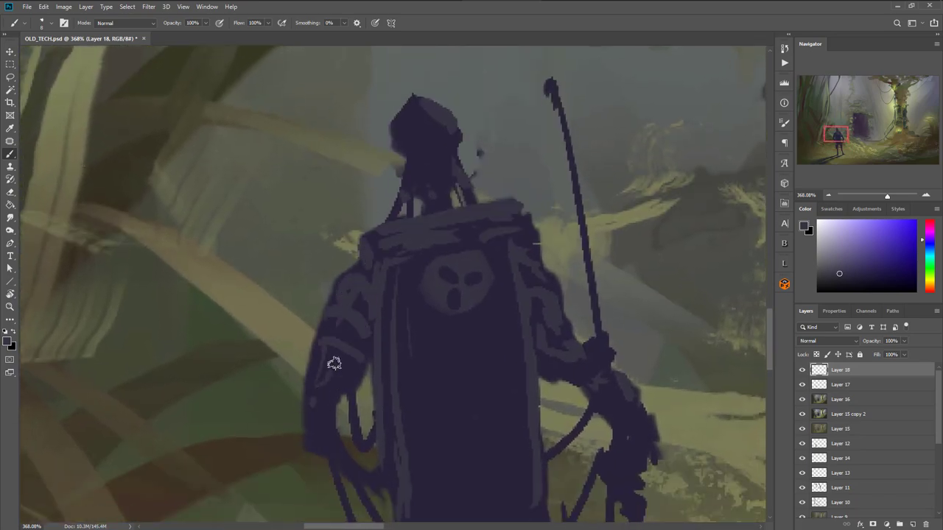
{"action": "left_click_drag", "start_coordinate": [334, 363], "coordinate": [343, 186]}
{"action": "left_click_drag", "start_coordinate": [353, 261], "coordinate": [428, 329]}
{"action": "left_click_drag", "start_coordinate": [350, 209], "coordinate": [377, 271]}
Shade the folds on the figure's back pack softly in the same grey with a 12 px round brush
{"action": "right_click", "coordinate": [382, 159]}
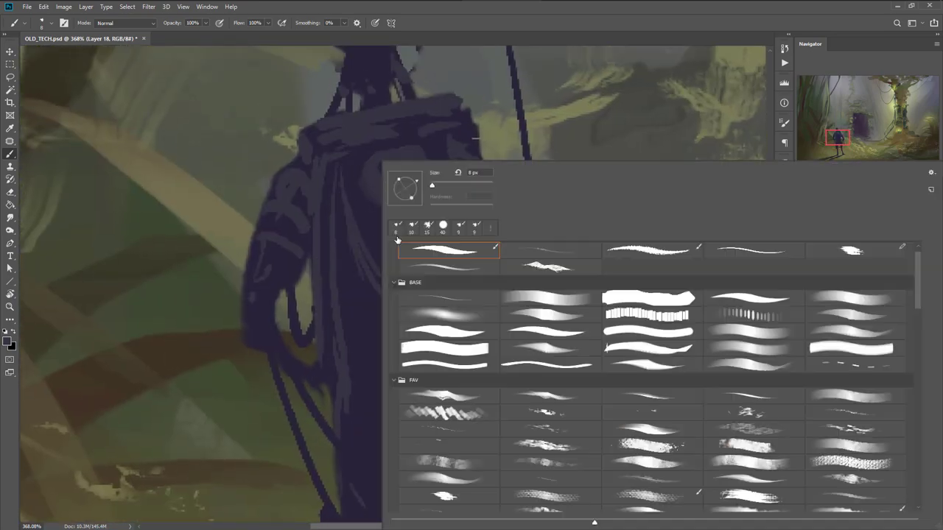
{"action": "left_click", "coordinate": [829, 303]}
{"action": "mouse_move", "coordinate": [262, 254]}
{"action": "left_mouse_down"}
{"action": "mouse_move", "coordinate": [139, 250]}
{"action": "mouse_move", "coordinate": [93, 260]}
{"action": "left_mouse_up"}
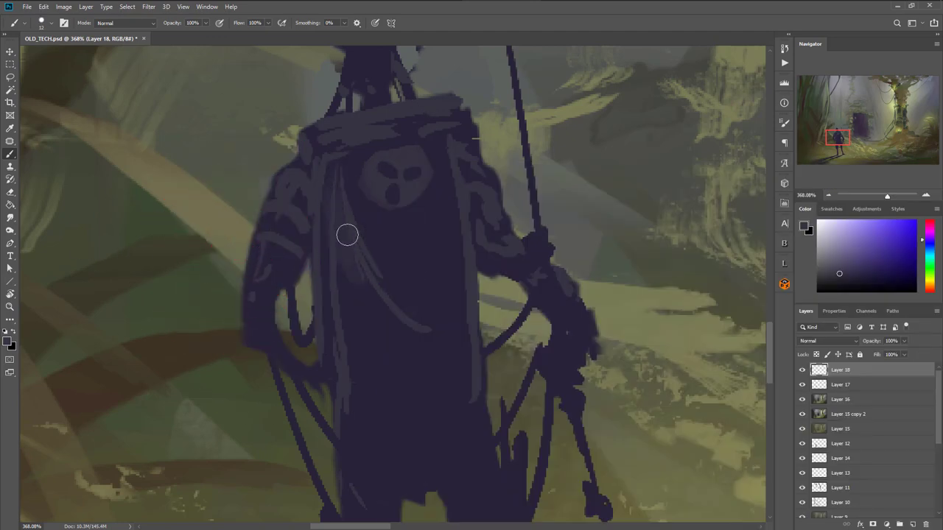
{"action": "scroll", "coordinate": [436, 277], "scroll_direction": "down", "scroll_amount": 10}
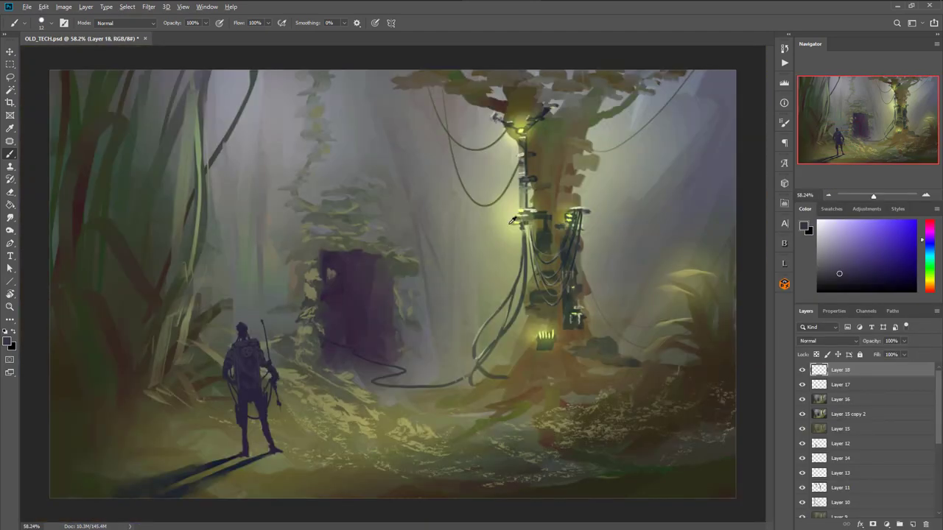
Sample the pale yellow-green beside the tree lamp and paint thin rim highlights on the figure's head, neck, shoulder and staff-side arm
{"action": "left_click", "coordinate": [513, 218], "text": "alt"}
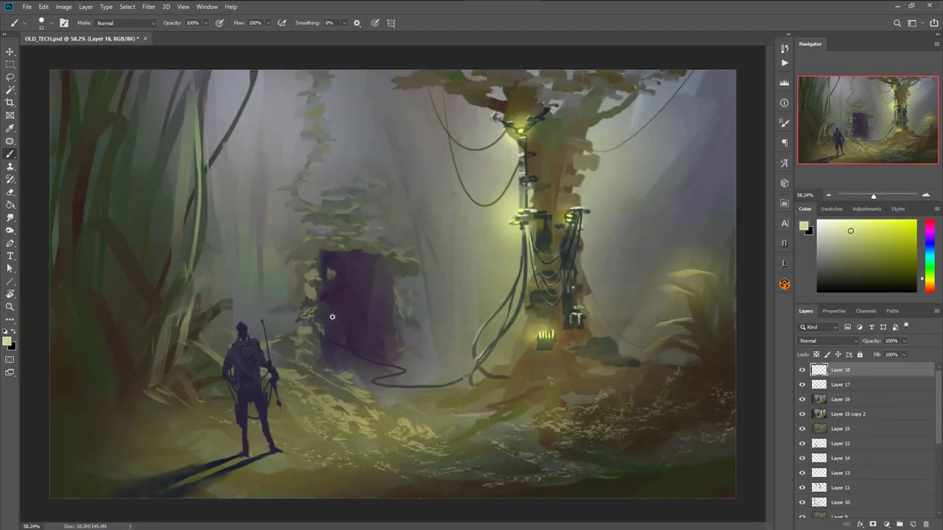
{"action": "scroll", "coordinate": [254, 346], "scroll_direction": "up", "scroll_amount": 8}
{"action": "right_click", "coordinate": [410, 216]}
{"action": "left_click", "coordinate": [452, 253]}
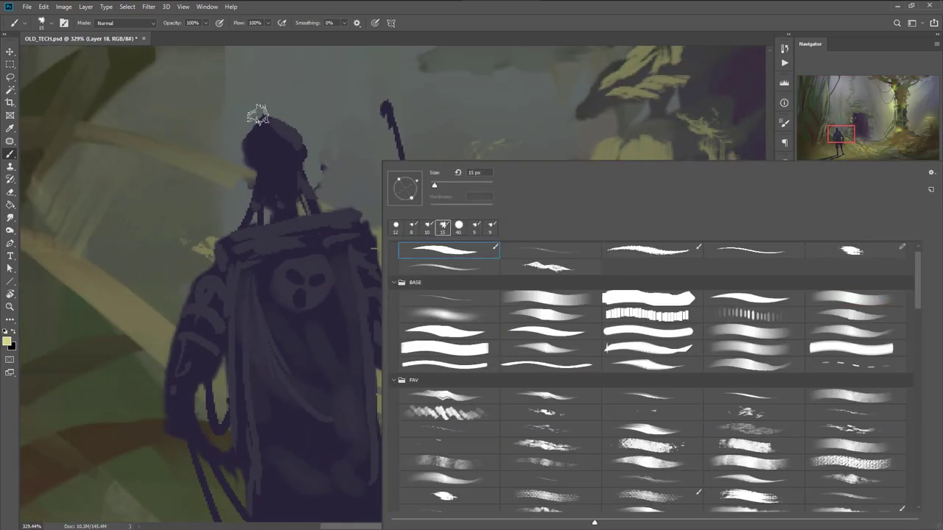
{"action": "left_click_drag", "start_coordinate": [277, 135], "coordinate": [264, 140]}
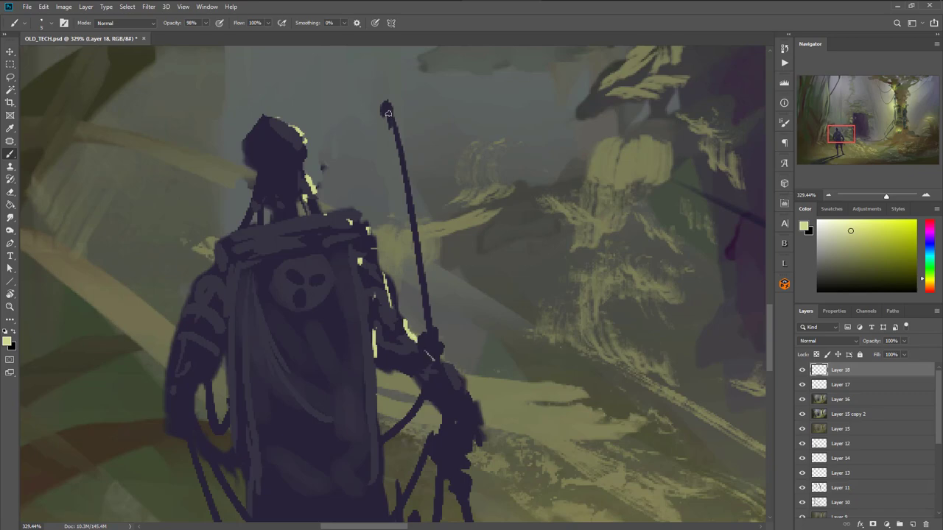
Continue the yellow-green rim light along the staff, its lower tip, and the lamp-facing edges of the leg and foot
{"action": "left_click_drag", "start_coordinate": [442, 353], "coordinate": [422, 174]}
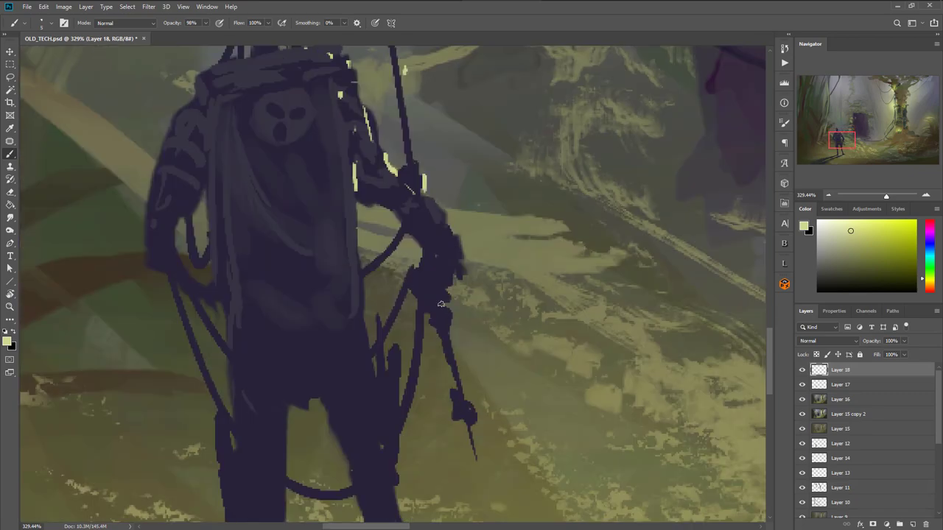
{"action": "left_click_drag", "start_coordinate": [388, 496], "coordinate": [391, 342]}
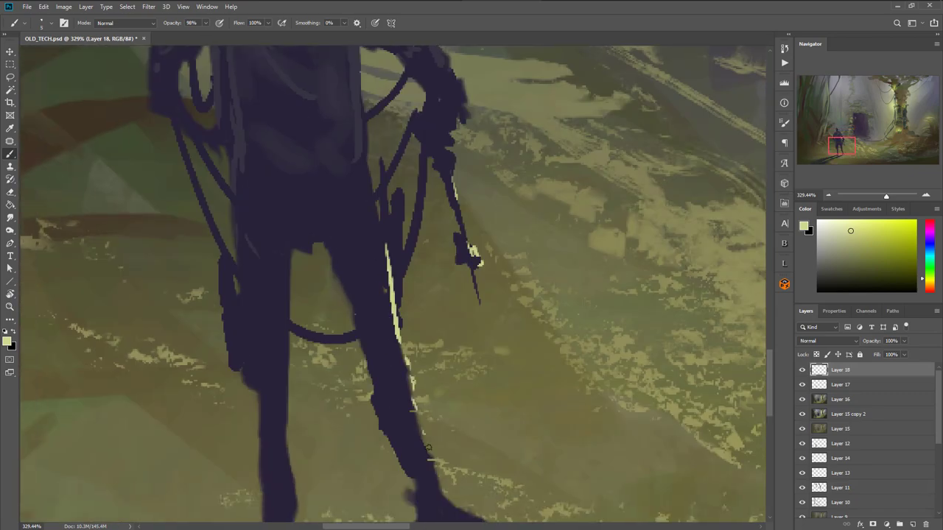
{"action": "left_click_drag", "start_coordinate": [427, 447], "coordinate": [435, 373]}
{"action": "left_click_drag", "start_coordinate": [265, 388], "coordinate": [266, 402]}
{"action": "left_click_drag", "start_coordinate": [304, 256], "coordinate": [337, 526]}
{"action": "mouse_move", "coordinate": [401, 177]}
{"action": "left_mouse_down"}
{"action": "mouse_move", "coordinate": [358, 230]}
{"action": "mouse_move", "coordinate": [340, 340]}
{"action": "left_mouse_up"}
{"action": "left_click", "coordinate": [368, 231], "text": "ctrl"}
{"action": "scroll", "coordinate": [378, 299], "scroll_direction": "up", "scroll_amount": 3}
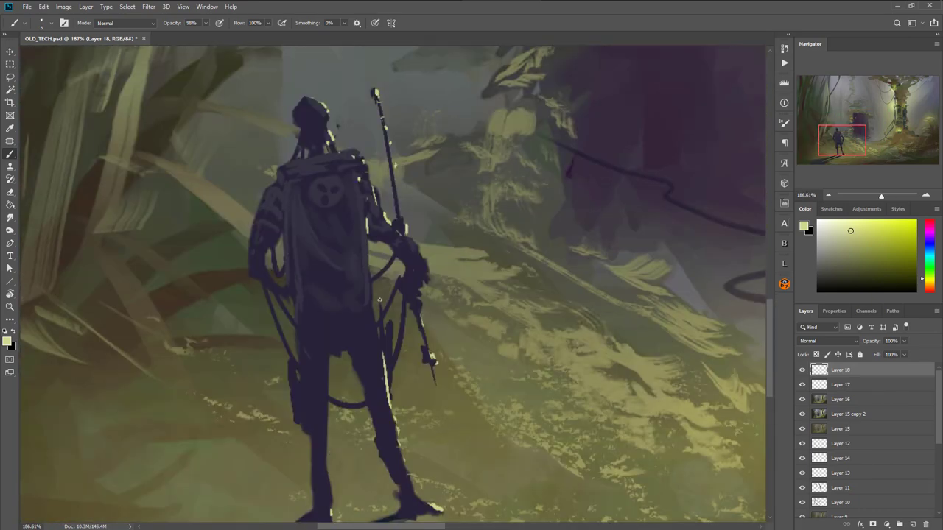
{"action": "scroll", "coordinate": [405, 179], "scroll_direction": "down", "scroll_amount": 4}
{"action": "scroll", "coordinate": [405, 178], "scroll_direction": "up", "scroll_amount": 1}
{"action": "left_click_drag", "start_coordinate": [404, 179], "coordinate": [373, 228]}
Airbrush a faint yellow-green glow over the figure's lamp-facing side from head to leg with a soft round brush
{"action": "right_click", "coordinate": [373, 228]}
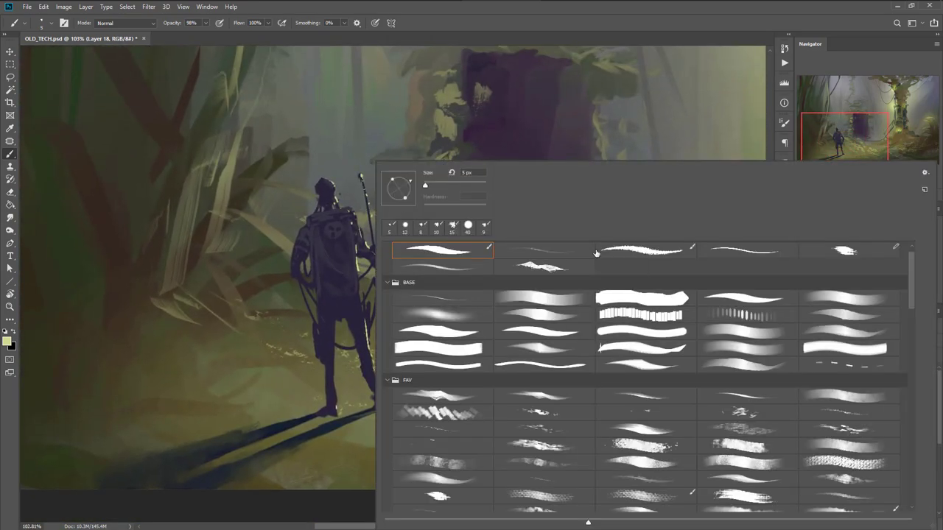
{"action": "left_click", "coordinate": [449, 320]}
{"action": "left_click_drag", "start_coordinate": [315, 170], "coordinate": [334, 173]}
{"action": "mouse_move", "coordinate": [328, 186]}
{"action": "left_mouse_down"}
{"action": "mouse_move", "coordinate": [352, 218]}
{"action": "mouse_move", "coordinate": [360, 264]}
{"action": "left_mouse_up"}
{"action": "left_click", "coordinate": [365, 327]}
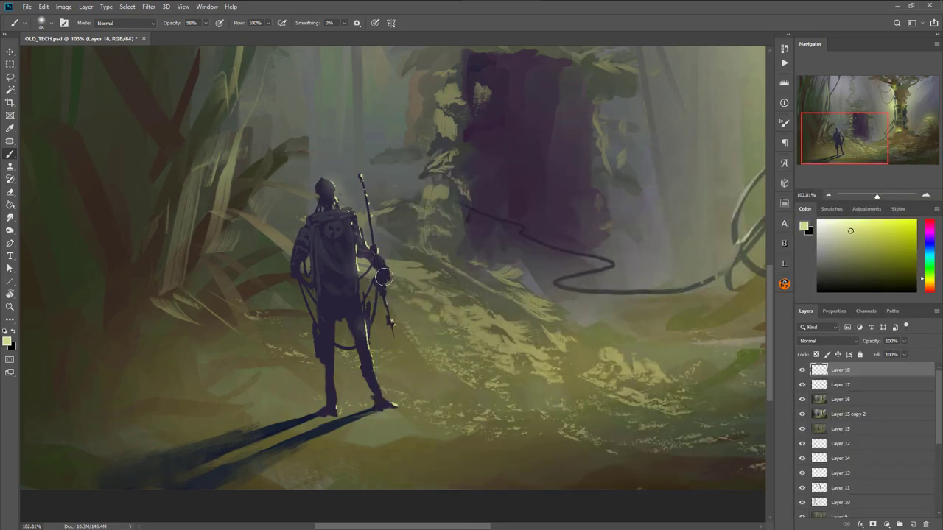
{"action": "scroll", "coordinate": [396, 223], "scroll_direction": "down", "scroll_amount": 5}
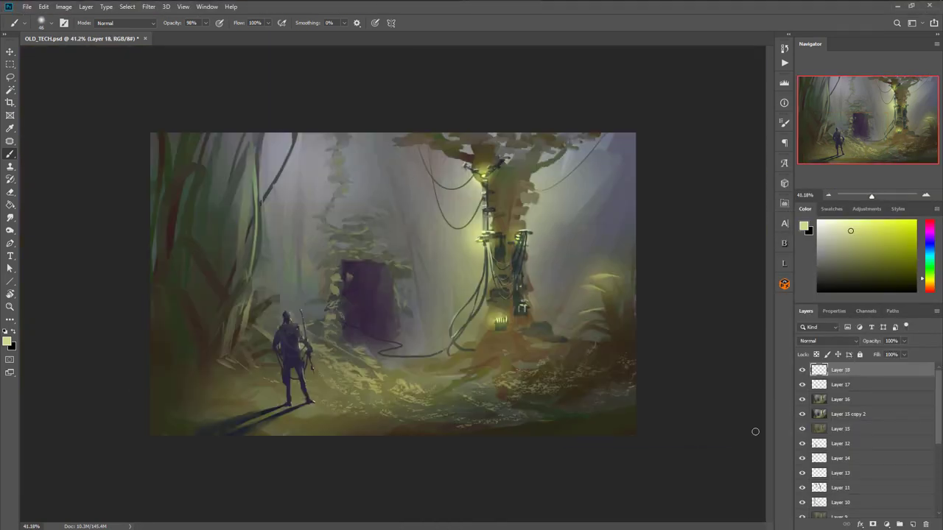
Save OLD_TECH.psd over its changed disk copy and flatten all layers into the Background
{"action": "key", "text": "ctrl+s"}
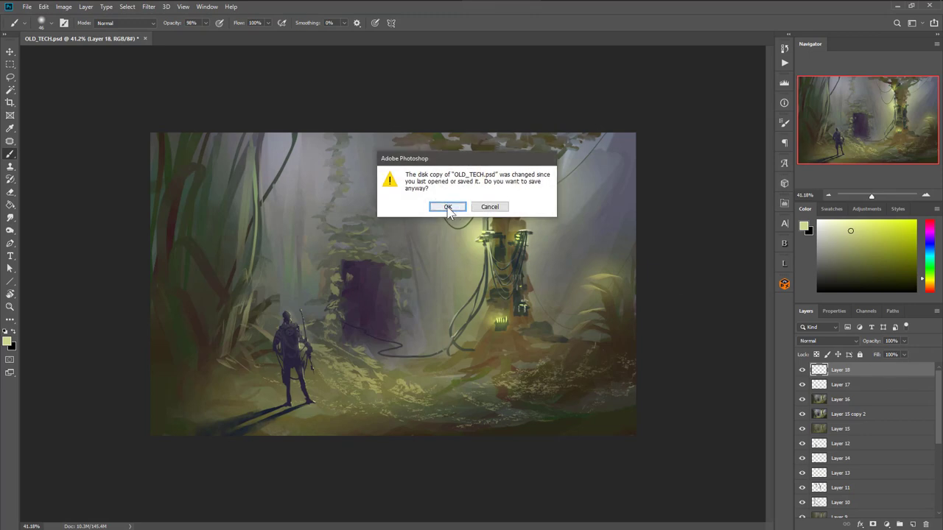
{"action": "left_click", "coordinate": [447, 207]}
{"action": "right_click", "coordinate": [898, 429]}
{"action": "left_click", "coordinate": [820, 419]}
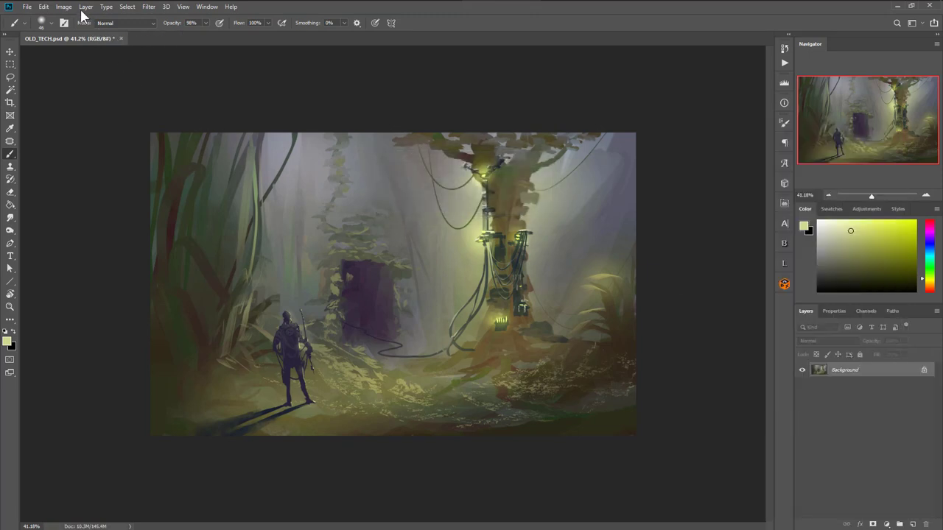
Resize the flattened image to a width of 1400 pixels with proportions kept
{"action": "left_click", "coordinate": [63, 7]}
{"action": "left_click", "coordinate": [77, 78]}
{"action": "type", "text": "1400"}
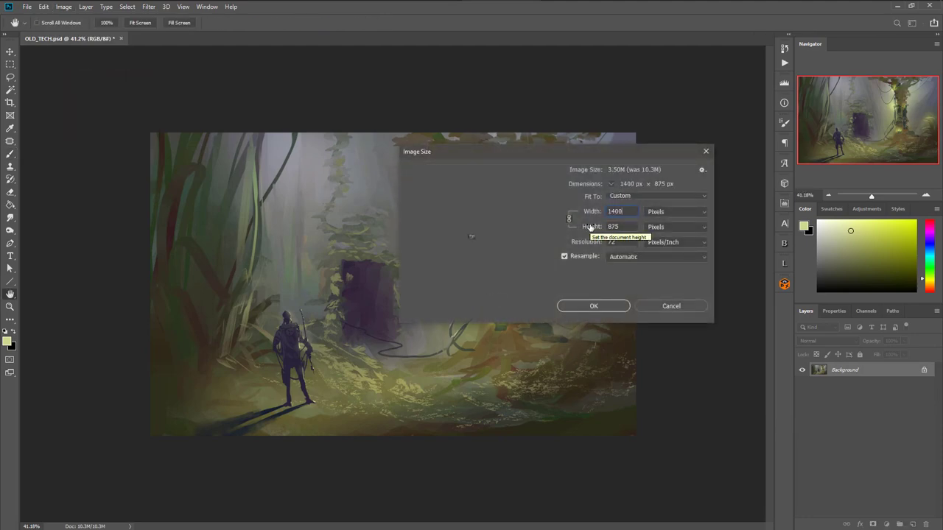
{"action": "key", "text": "Return"}
{"action": "key", "text": "b"}
Apply Smart Sharpen to the painting with a 1.0 px radius, 9% noise reduction and Lens Blur removal
{"action": "key", "text": "ctrl+1"}
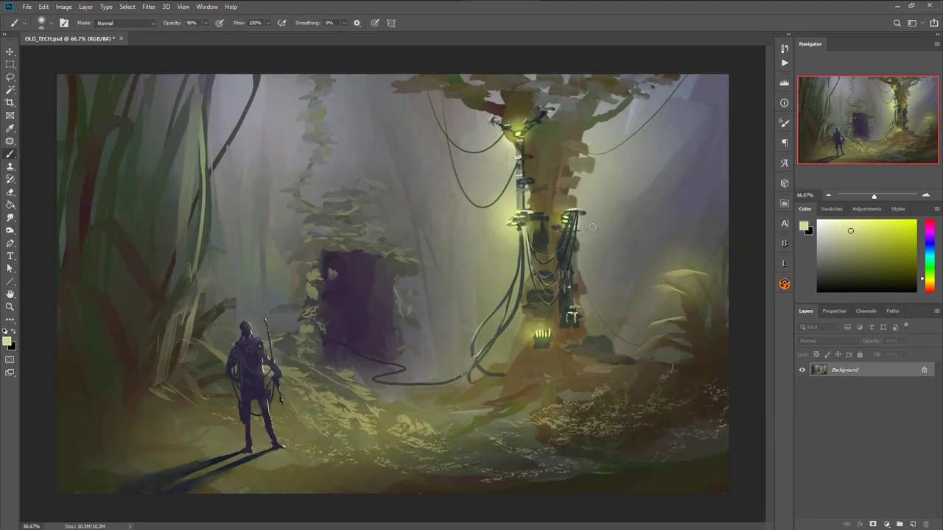
{"action": "key", "text": "ctrl+alt+f"}
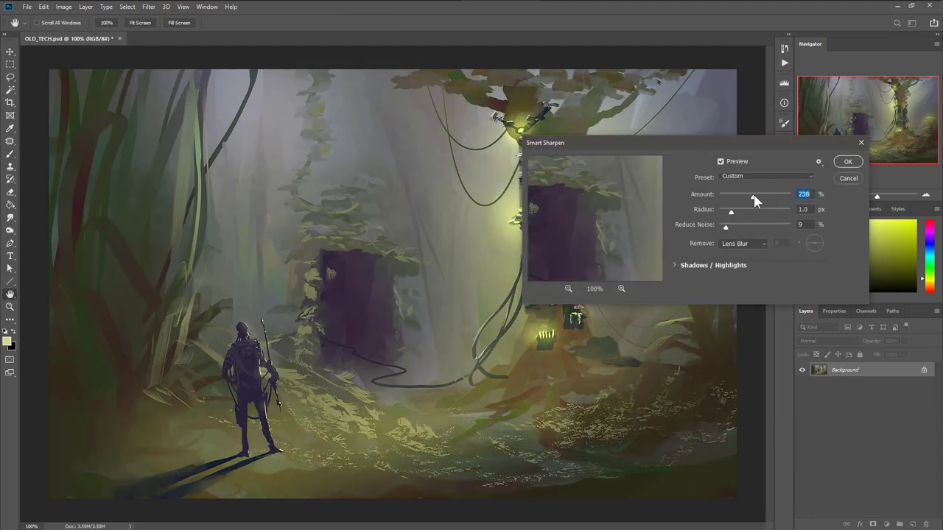
{"action": "key", "text": "Return"}
Extend the canvas by a relative 40 pixels in width and height with black to frame the painting
{"action": "left_click", "coordinate": [71, 8]}
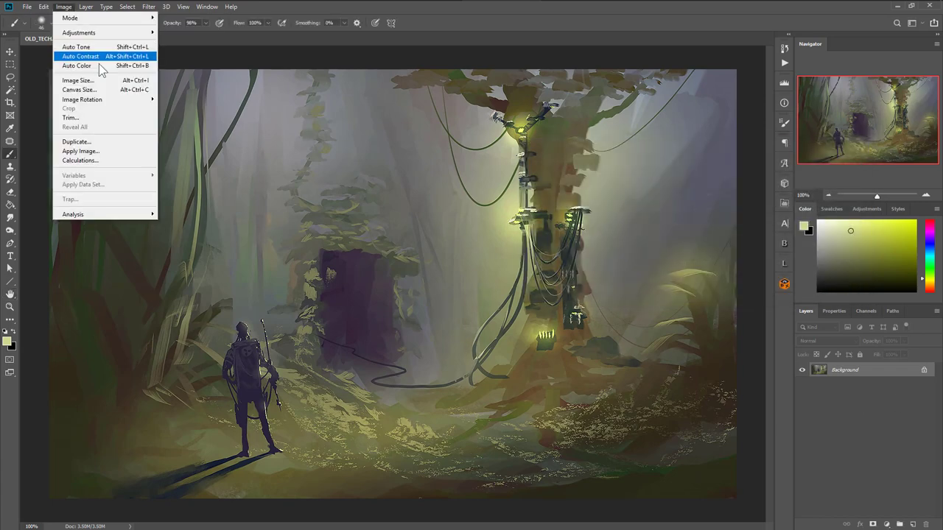
{"action": "left_click", "coordinate": [81, 89]}
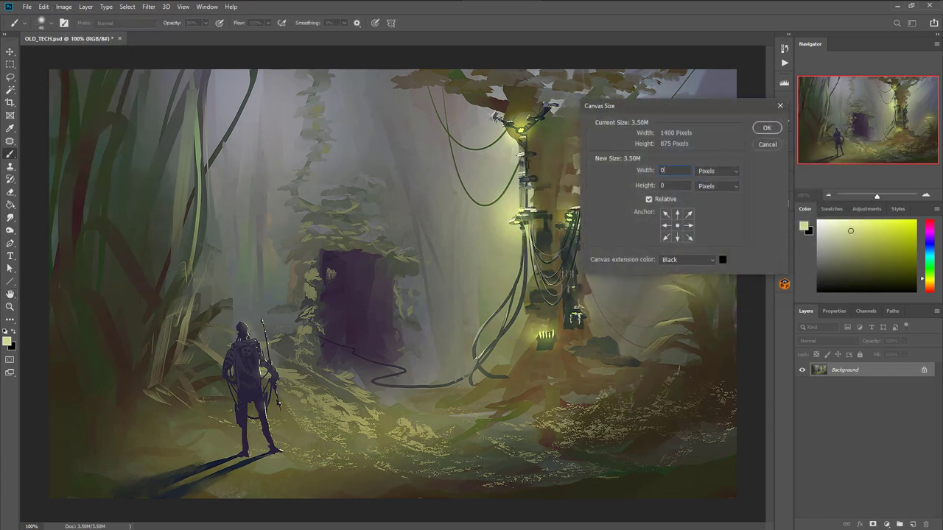
{"action": "type", "text": "40"}
{"action": "key", "text": "Return"}
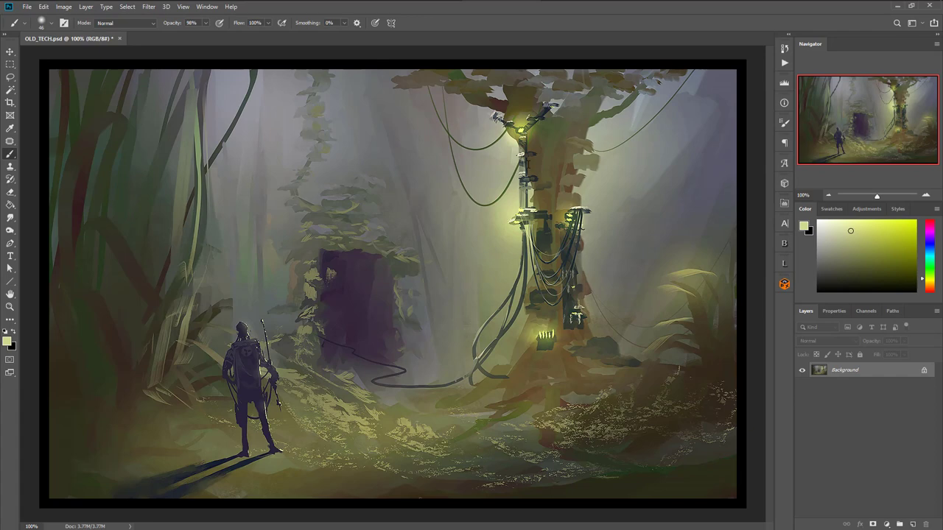
On a new Multiply layer, darken the painting's edges and lower foreground with a large soft round brush in the border's black
{"action": "left_click", "coordinate": [913, 522]}
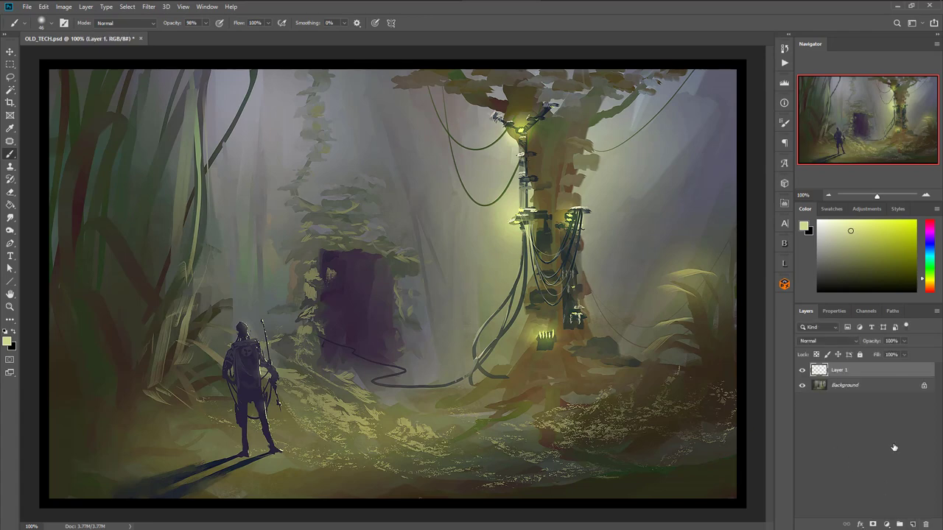
{"action": "key", "text": "ctrl+minus"}
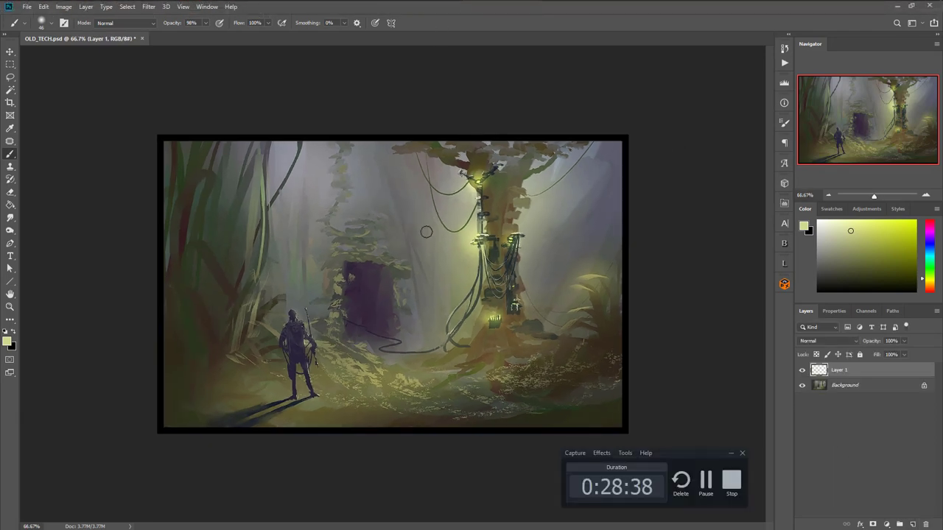
{"action": "right_click", "coordinate": [425, 232]}
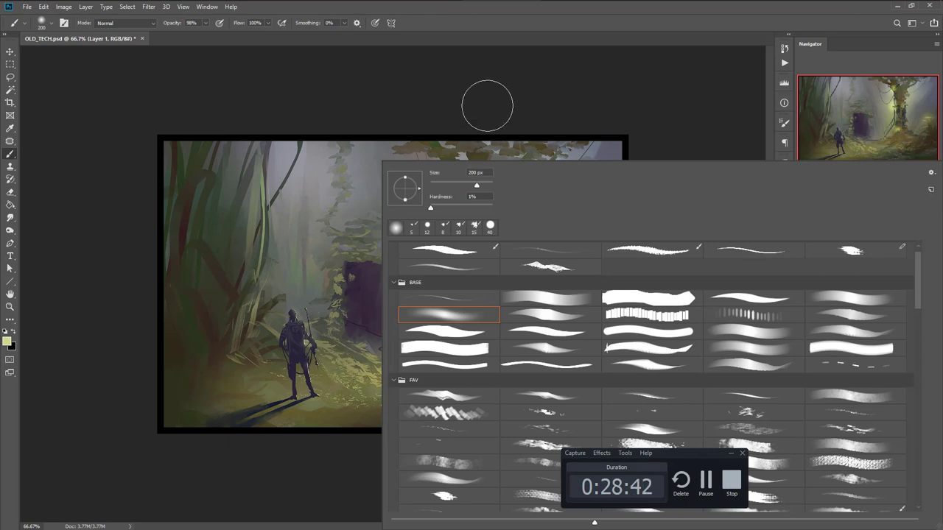
{"action": "left_click", "coordinate": [487, 106]}
{"action": "right_click", "coordinate": [301, 209], "text": "alt"}
{"action": "left_click", "coordinate": [337, 138], "text": "alt"}
{"action": "left_click", "coordinate": [828, 341]}
{"action": "left_click", "coordinate": [812, 323]}
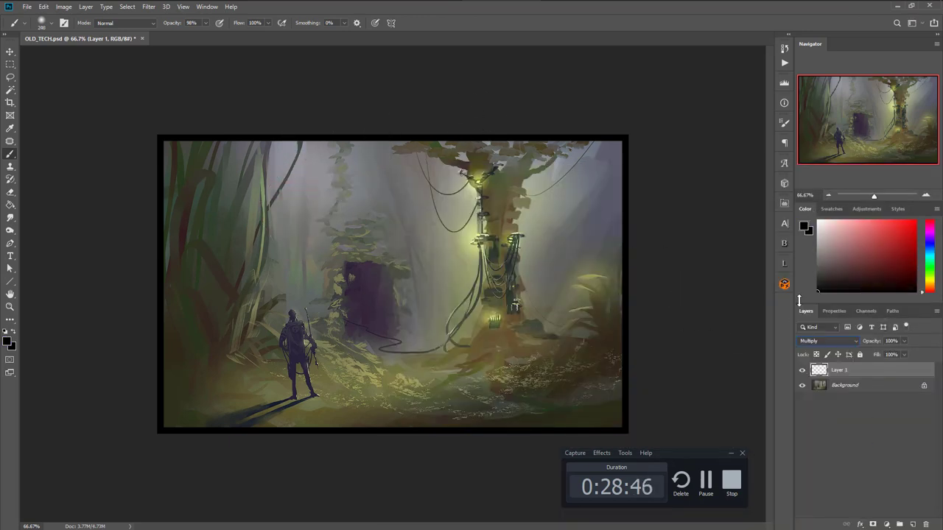
{"action": "right_click", "coordinate": [532, 310], "text": "alt"}
{"action": "mouse_move", "coordinate": [617, 324]}
{"action": "left_mouse_down"}
{"action": "mouse_move", "coordinate": [530, 423]}
{"action": "mouse_move", "coordinate": [378, 427]}
{"action": "mouse_move", "coordinate": [316, 413]}
{"action": "left_mouse_up"}
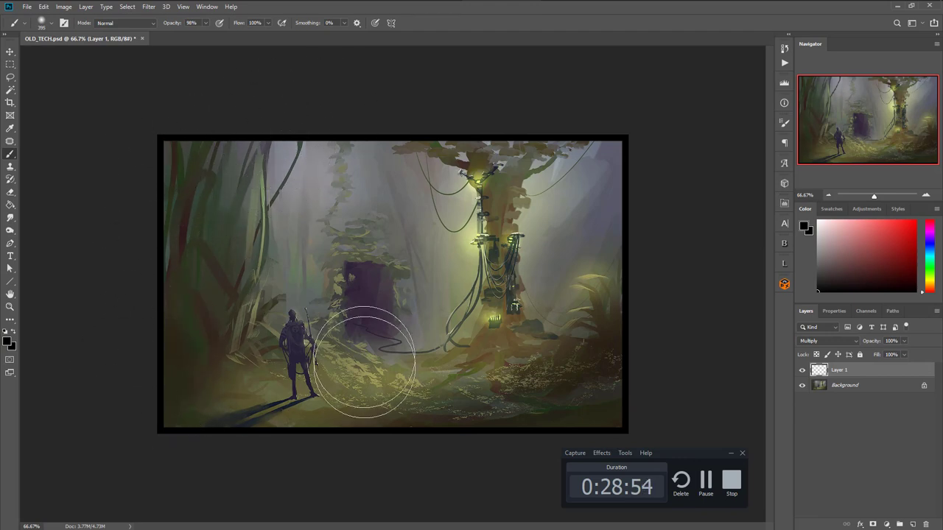
Add another layer and airbrush a large soft glow around the tree machinery with bright yellow sampled from its top lamp
{"action": "left_click", "coordinate": [472, 236], "text": "alt"}
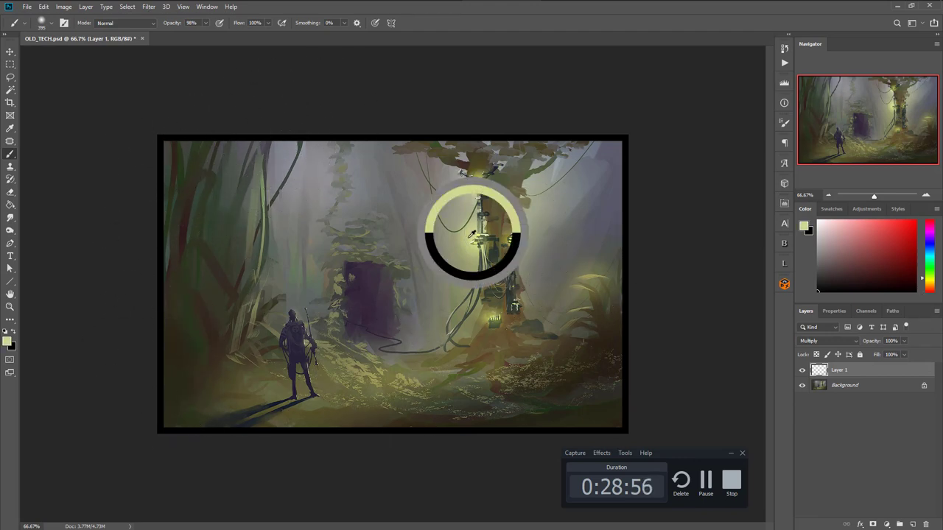
{"action": "left_click", "coordinate": [912, 523]}
{"action": "left_click", "coordinate": [478, 181], "text": "alt"}
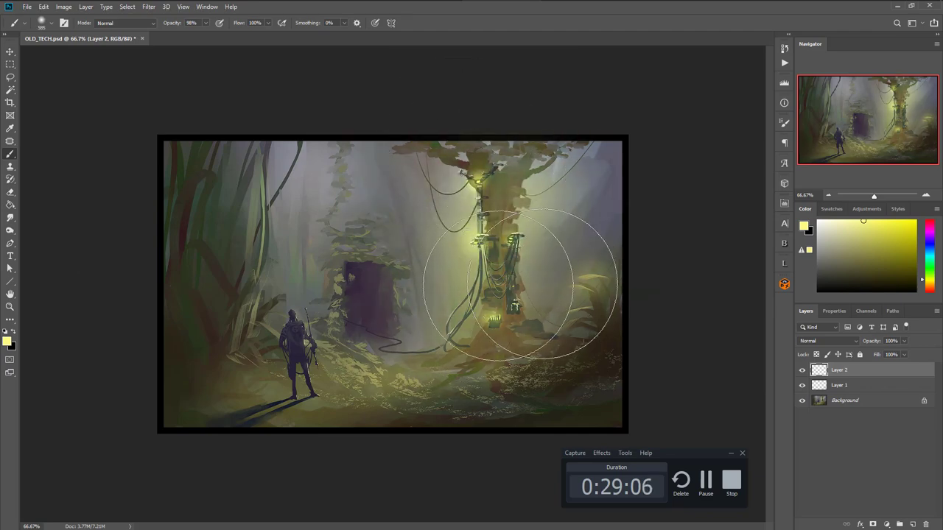
{"action": "left_click_drag", "start_coordinate": [491, 221], "coordinate": [501, 294]}
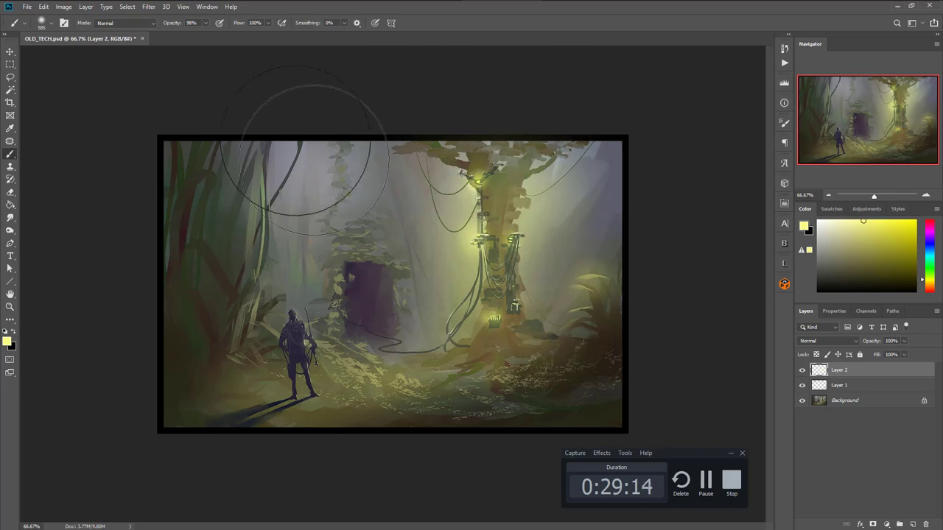
Sample the grey-violet mist and airbrush soft haze over the hanging vines and the space behind the figure
{"action": "left_click", "coordinate": [302, 180], "text": "alt"}
{"action": "left_click_drag", "start_coordinate": [299, 179], "coordinate": [271, 178]}
{"action": "mouse_move", "coordinate": [311, 221]}
{"action": "left_mouse_down"}
{"action": "mouse_move", "coordinate": [300, 156]}
{"action": "mouse_move", "coordinate": [311, 266]}
{"action": "left_mouse_up"}
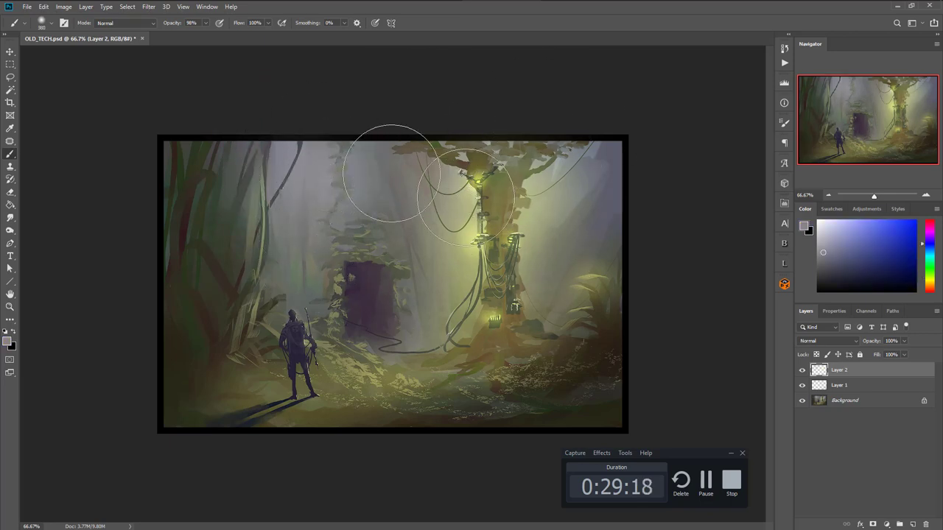
Merge all visible layers into the Background and apply Auto Contrast to the painting
{"action": "key", "text": "ctrl+shift+e"}
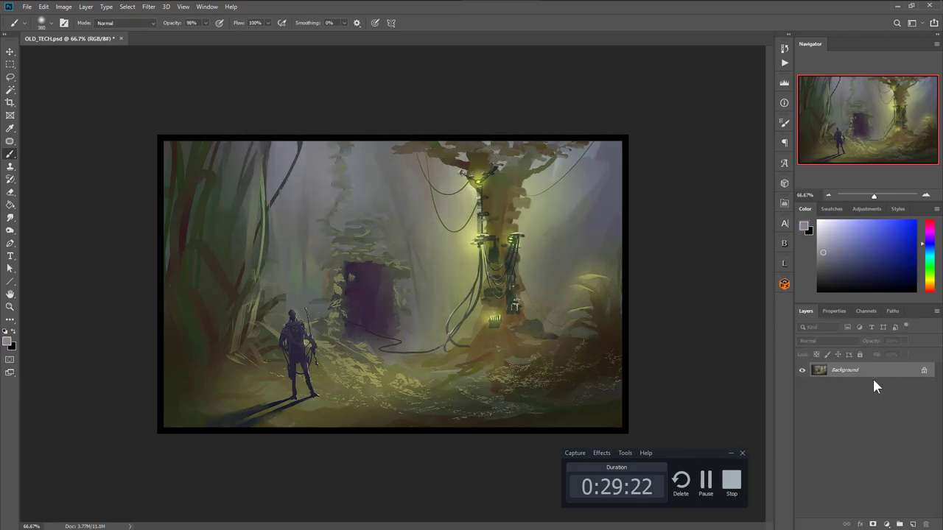
{"action": "left_click", "coordinate": [64, 7]}
{"action": "left_click", "coordinate": [72, 56]}
Lower the painting's brightness slightly with a Brightness/Contrast adjustment
{"action": "key", "text": "alt+i"}
{"action": "key", "text": "j"}
{"action": "key", "text": "c"}
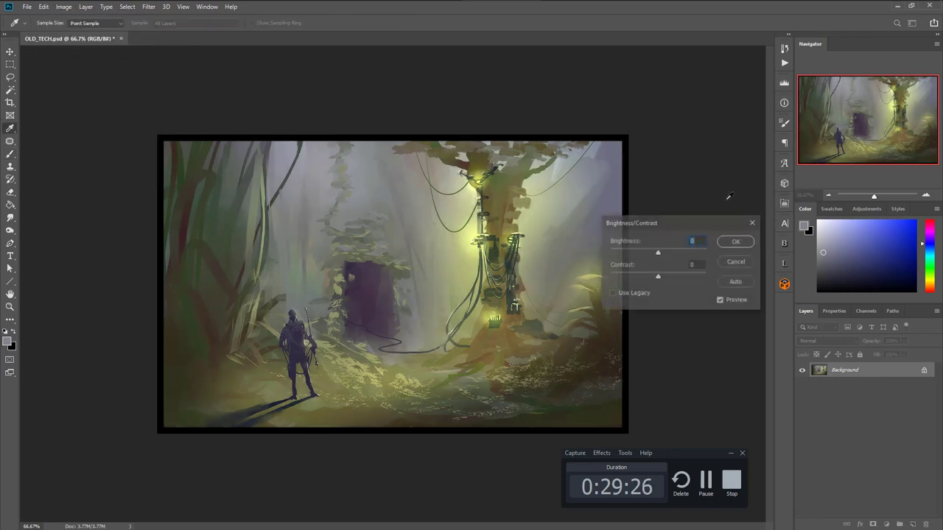
{"action": "left_click_drag", "start_coordinate": [657, 252], "coordinate": [652, 253]}
{"action": "left_click", "coordinate": [735, 243]}
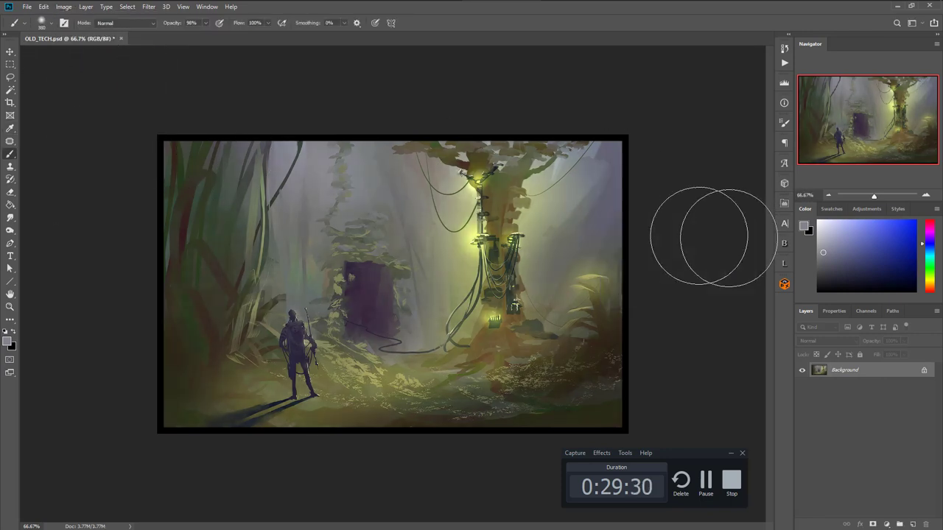
Export the framed painting with Save for Web (Legacy) as a PNG-24 at 1440 × 915 px
{"action": "left_click", "coordinate": [26, 7]}
{"action": "mouse_move", "coordinate": [59, 140]}
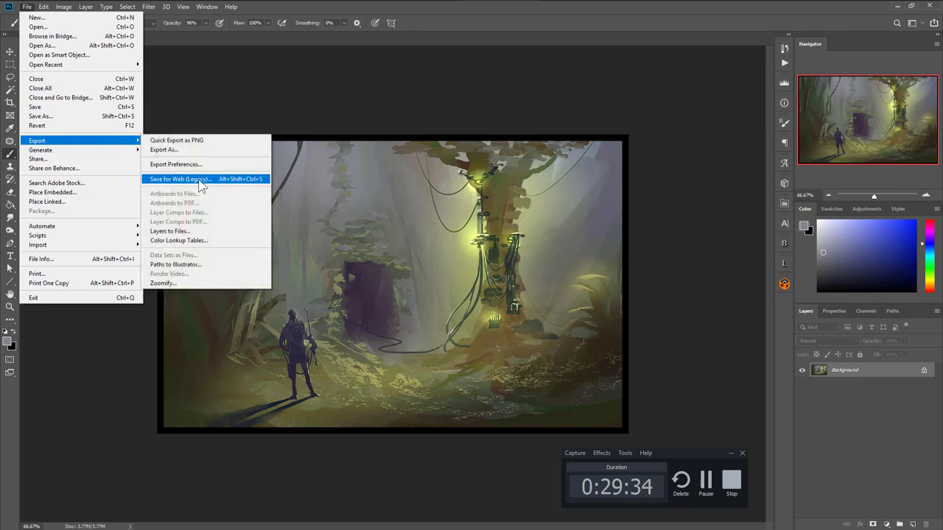
{"action": "left_click", "coordinate": [195, 182]}
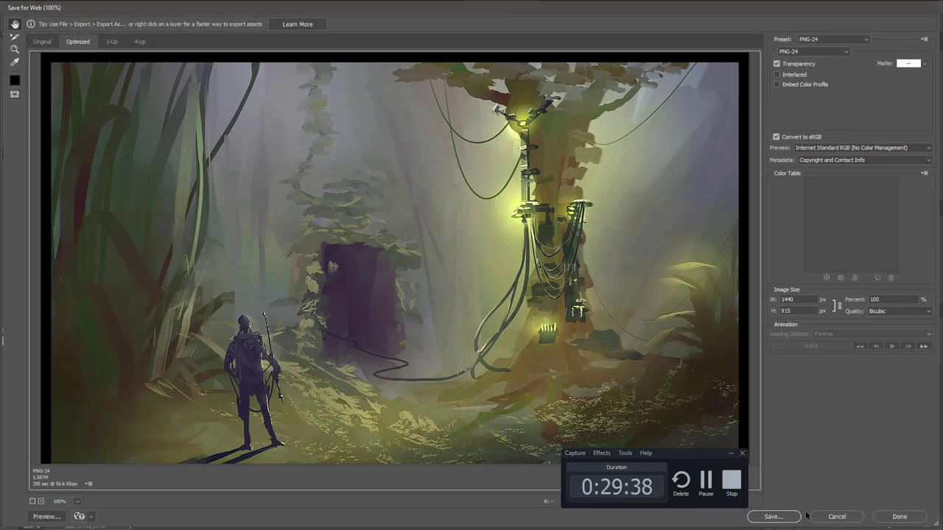
{"action": "key", "text": "Return"}
{"action": "left_click", "coordinate": [602, 363]}
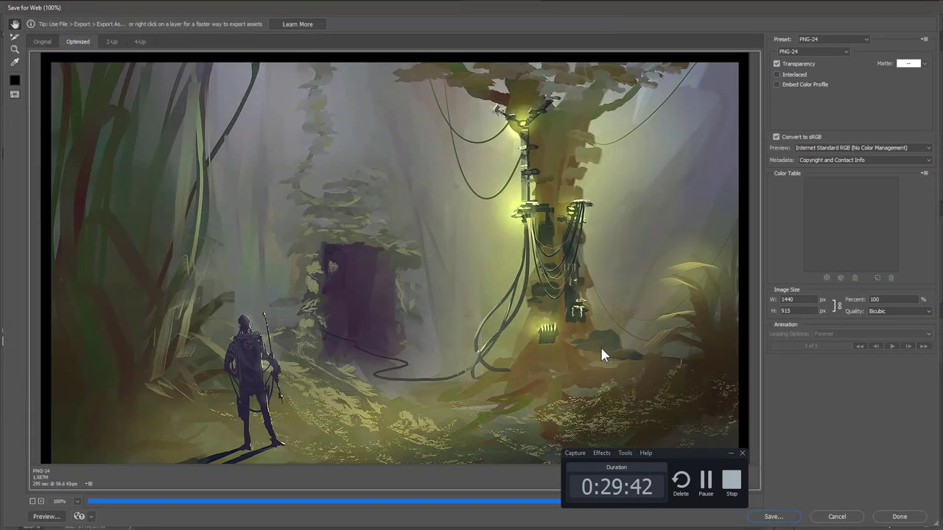
{"action": "key", "text": "Escape"}
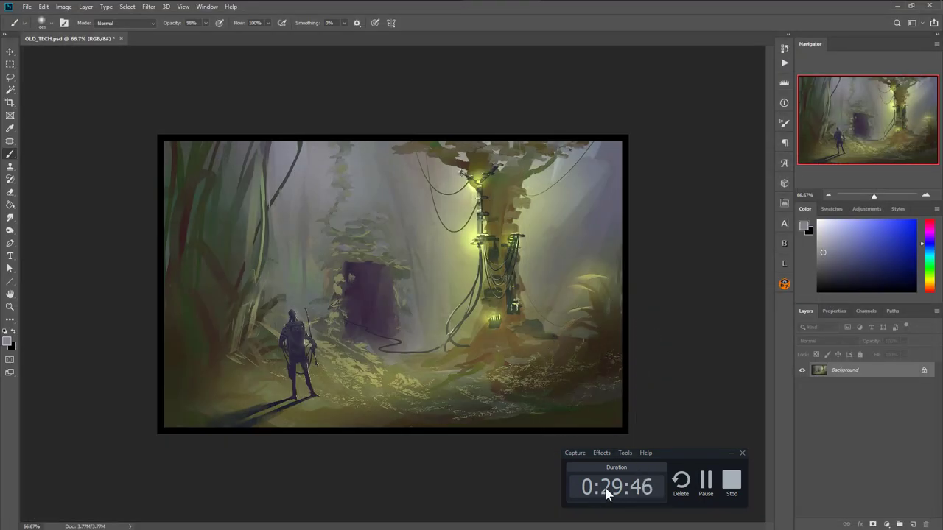